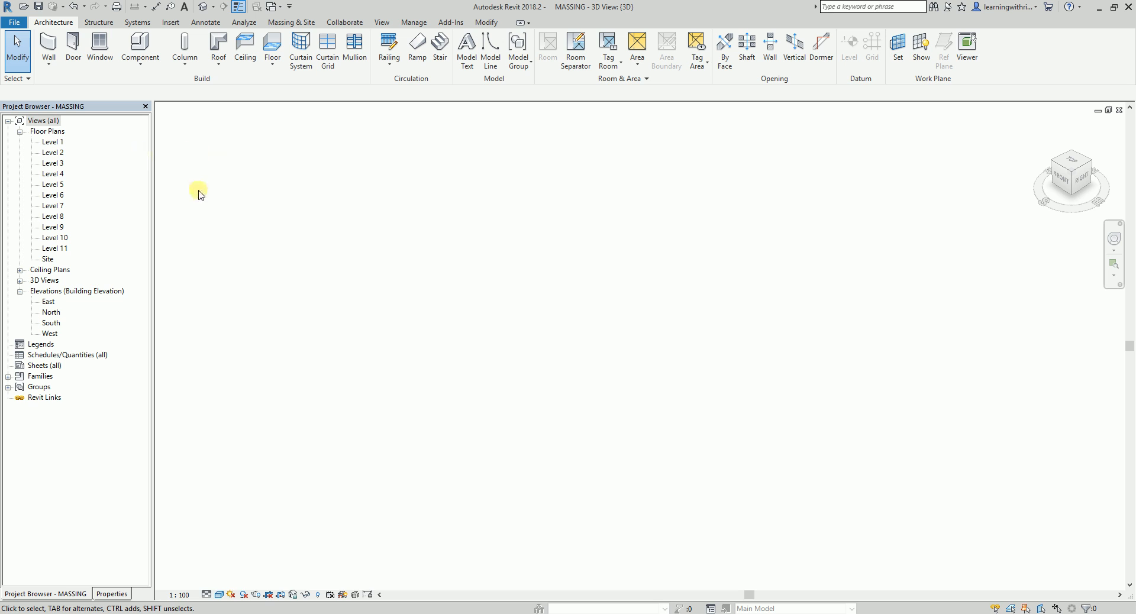
Open the Level 1 floor plan and start an in-place mass named Building, suppressing the Show Mass message for future use
click(53, 142)
double_click(56, 143)
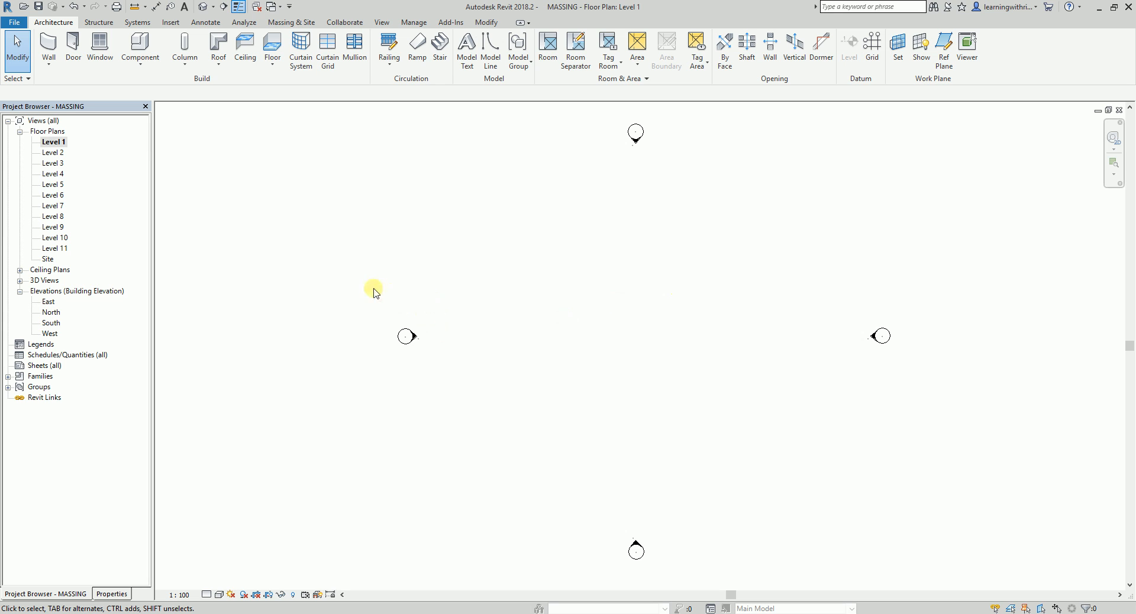
click(289, 24)
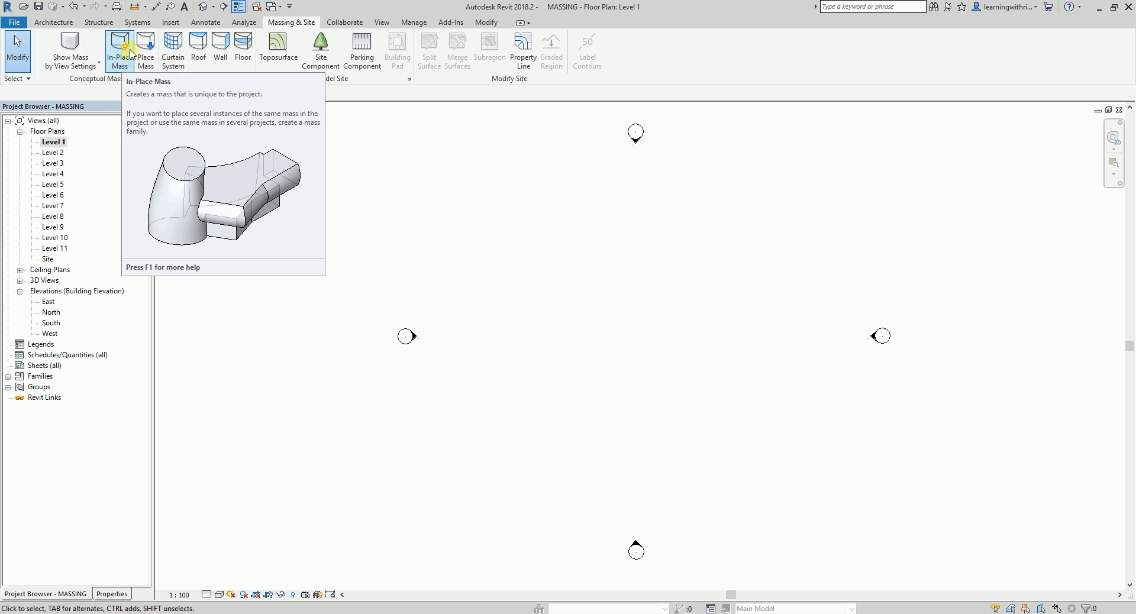
click(131, 54)
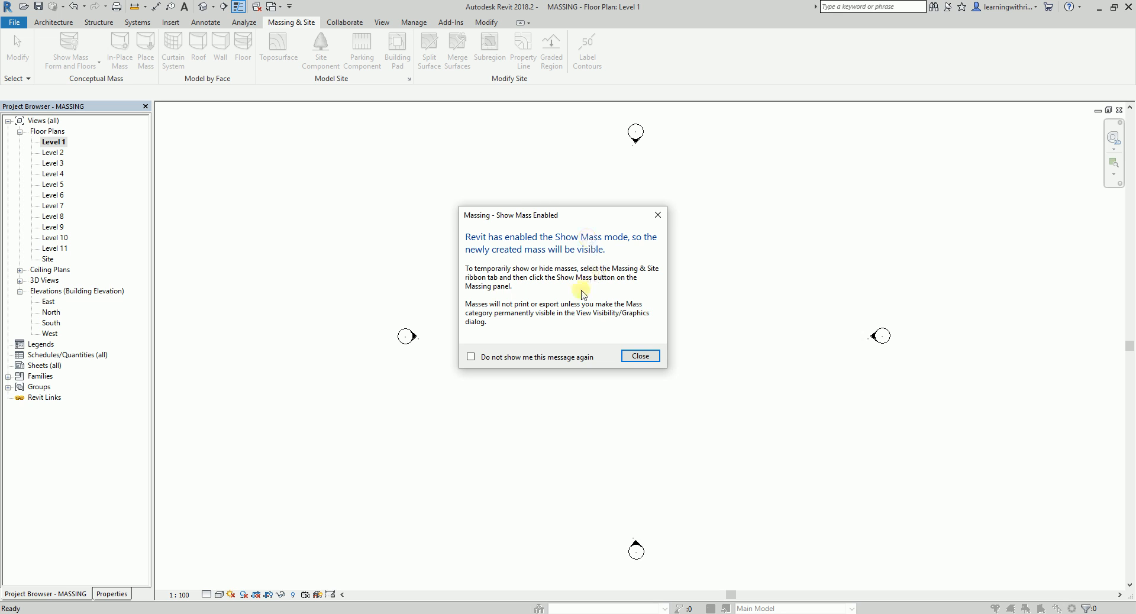
click(470, 357)
click(641, 357)
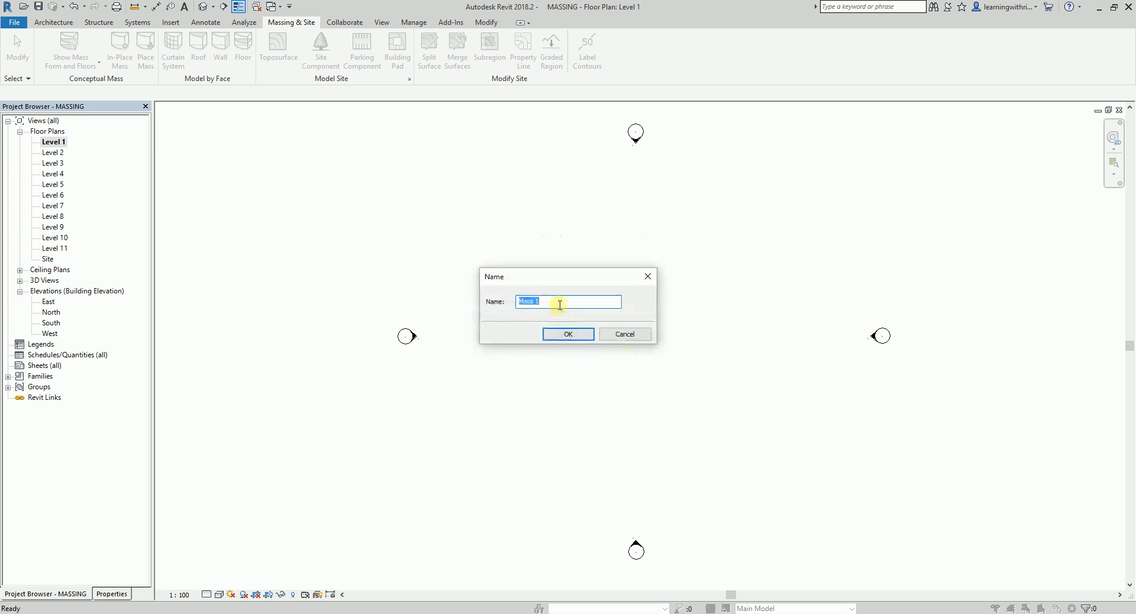
text(Building)
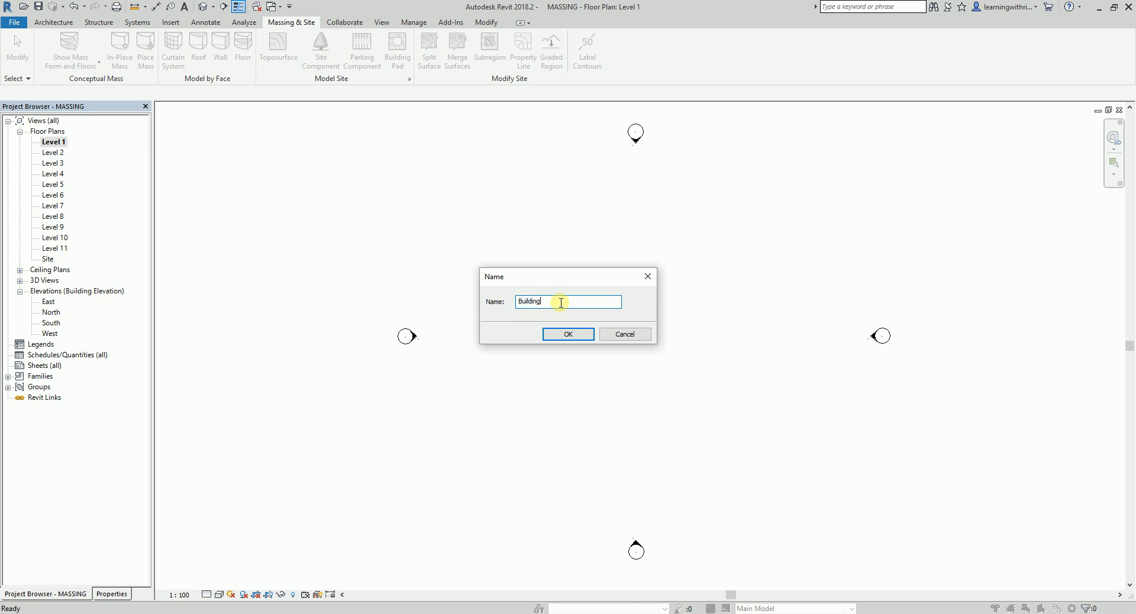
click(569, 335)
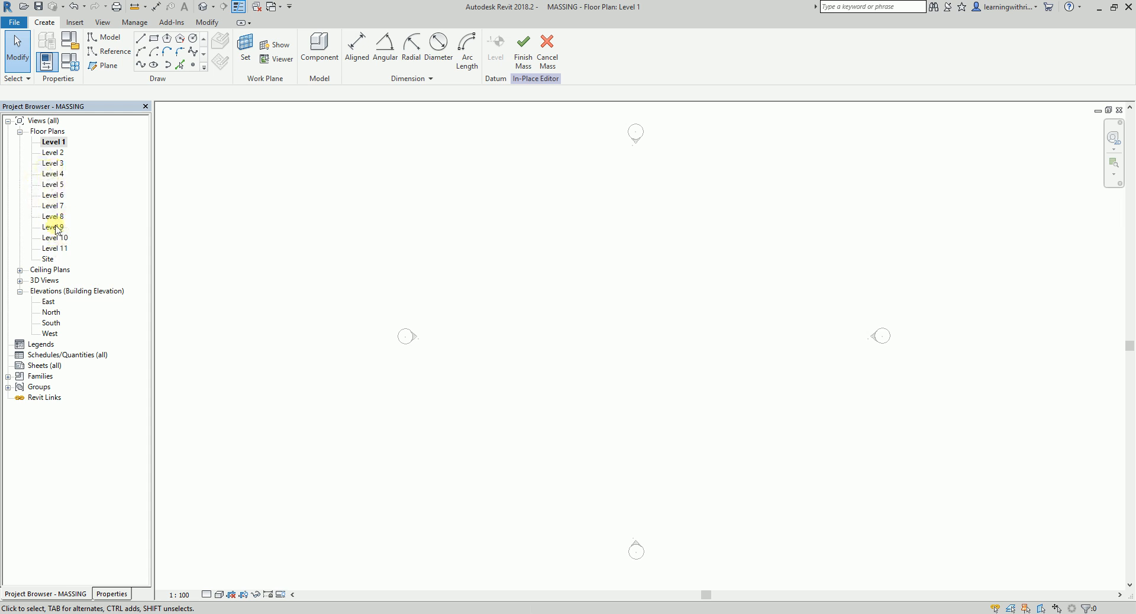
Sketch a rectangle about 21000 mm wide and 18400 mm deep on Level 1, between the four elevation markers
click(55, 248)
click(47, 145)
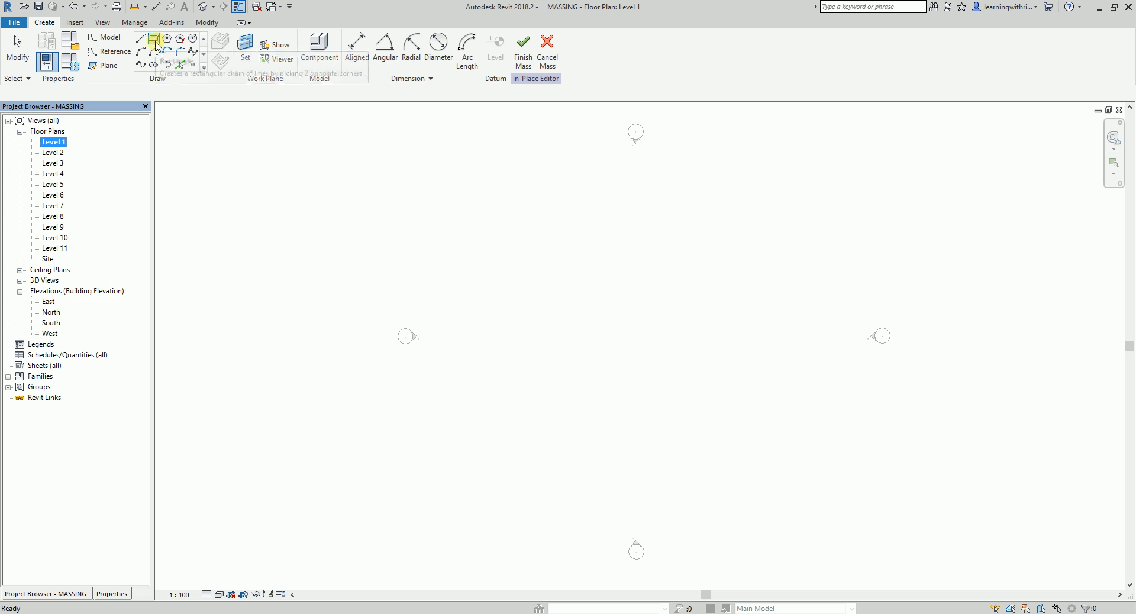
click(160, 43)
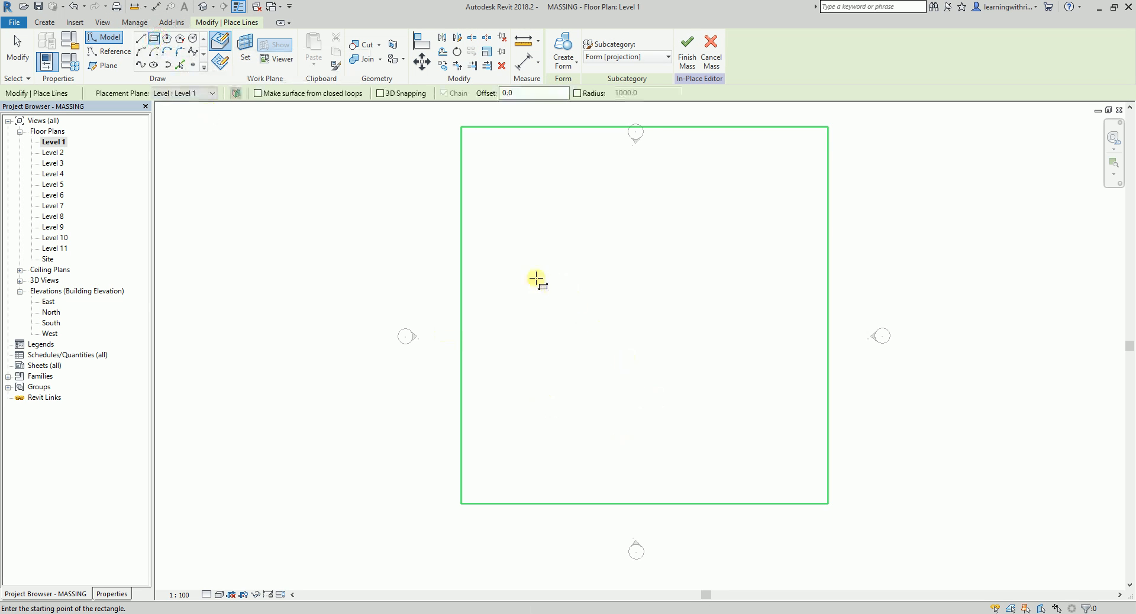
click(520, 240)
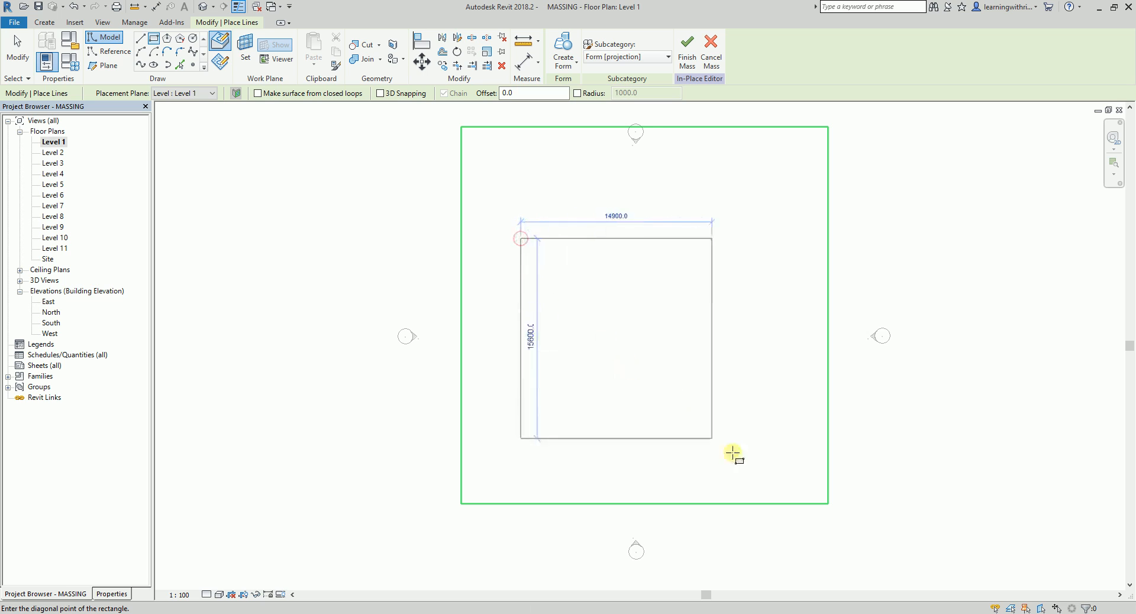
click(790, 474)
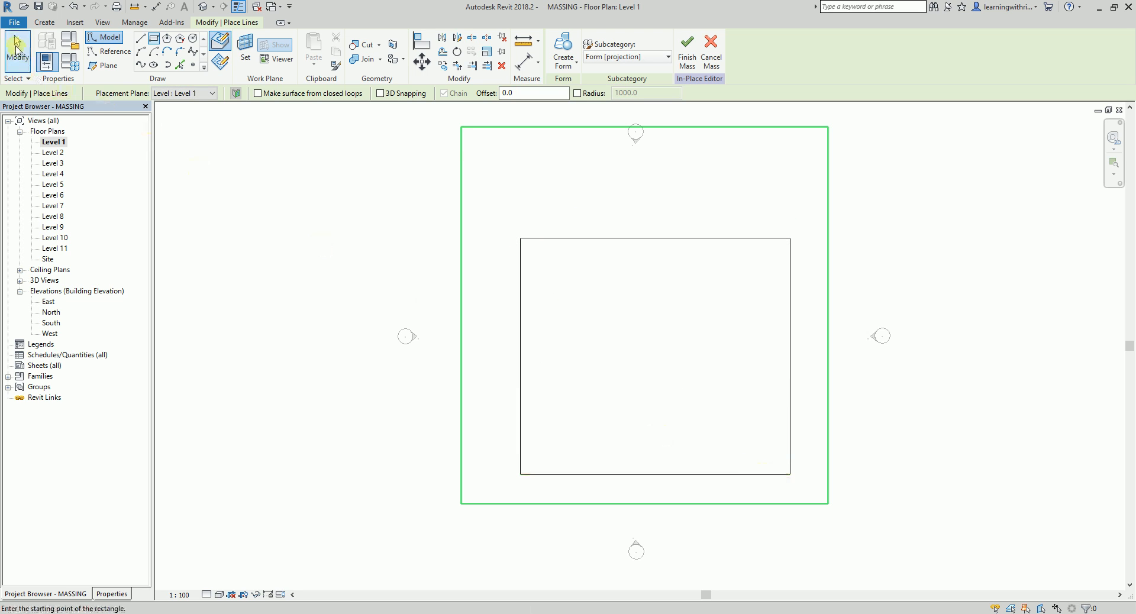
click(20, 48)
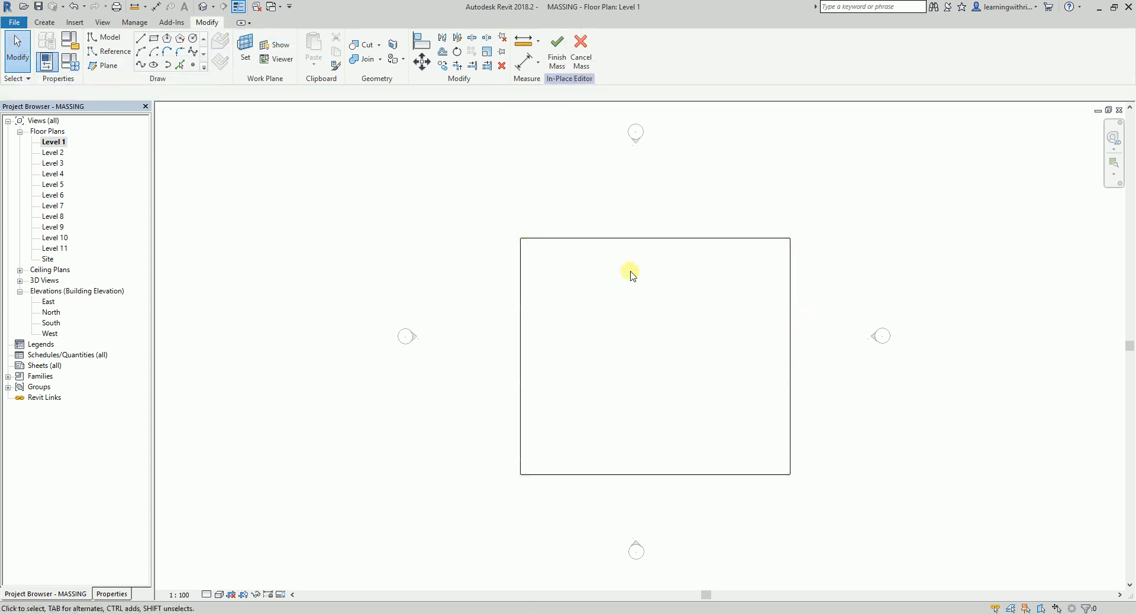
Set the rectangle's north-south depth to 15000 mm by repositioning its upper line
key(Tab)
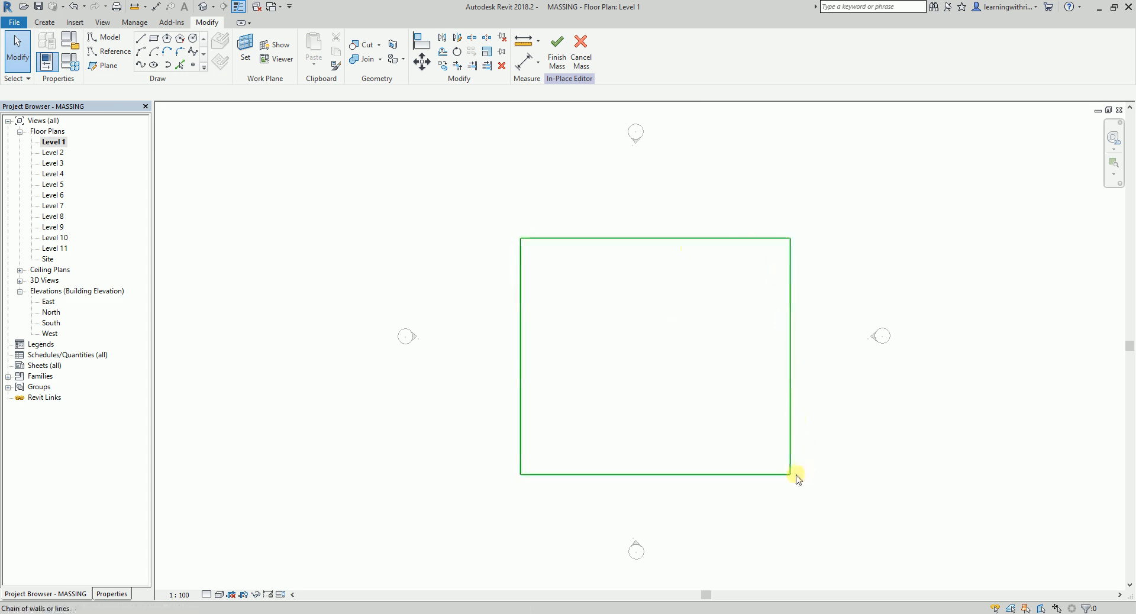
click(638, 246)
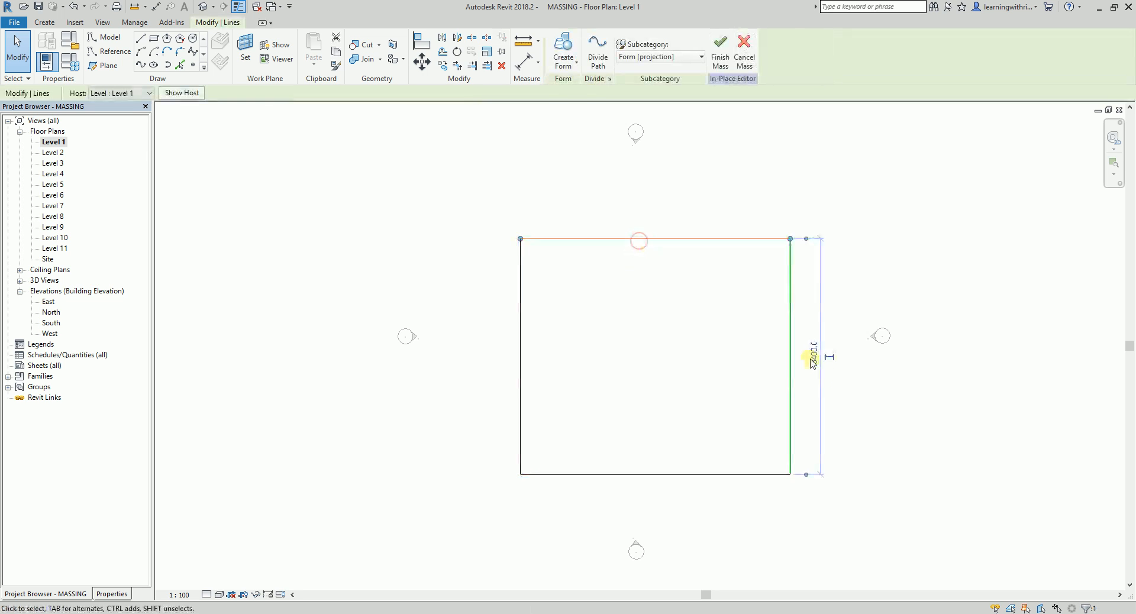
click(815, 356)
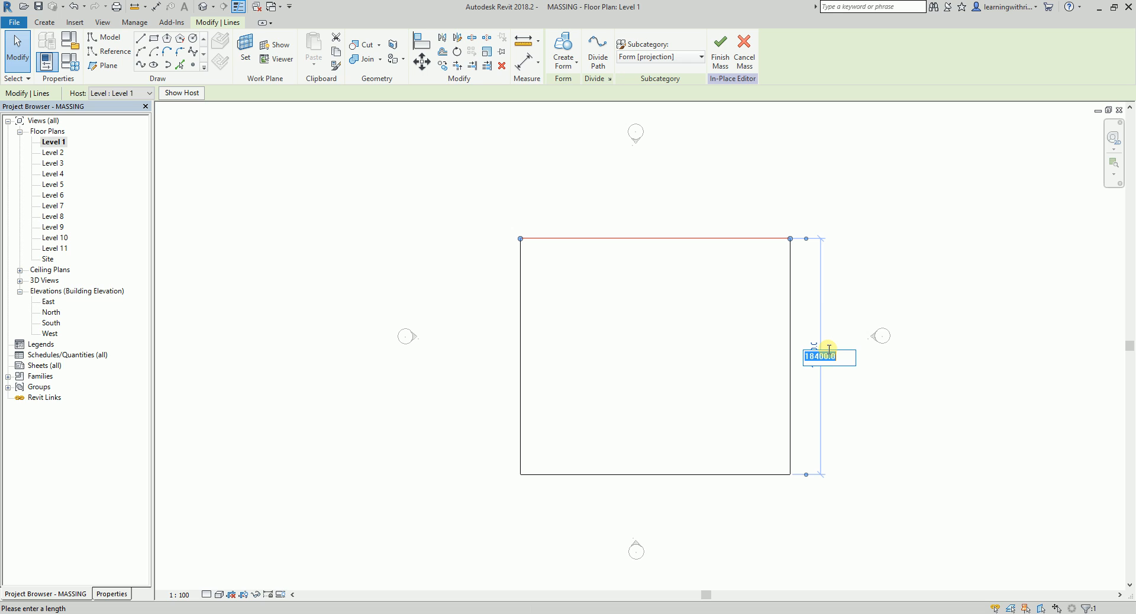
text(15000)
key(Return)
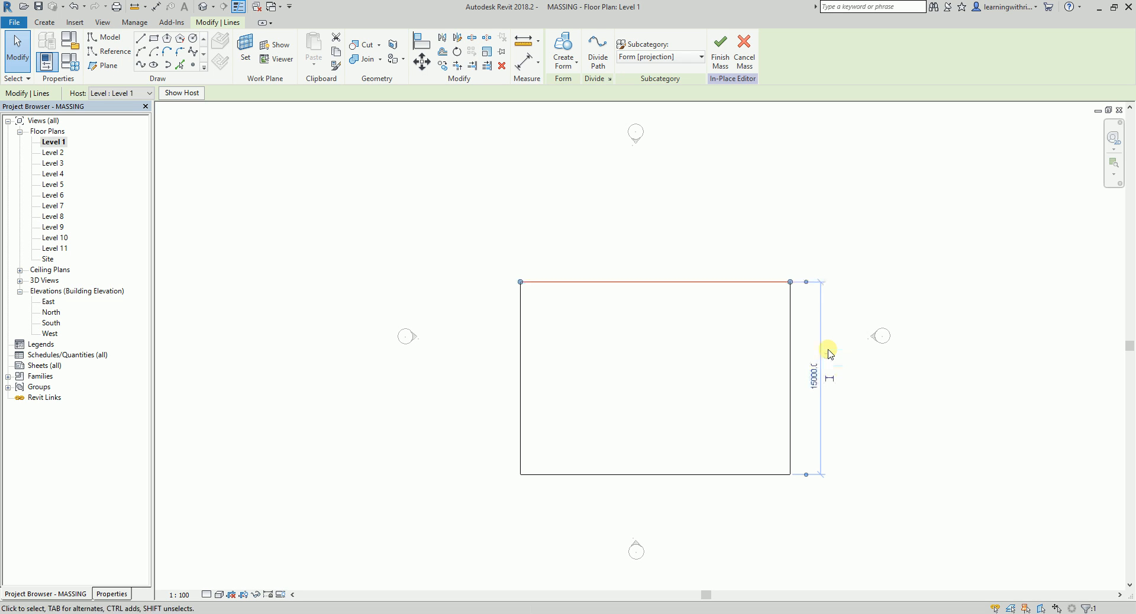
Set the rectangle's east-west width to 15000 mm by repositioning its right-hand line
click(792, 329)
click(656, 500)
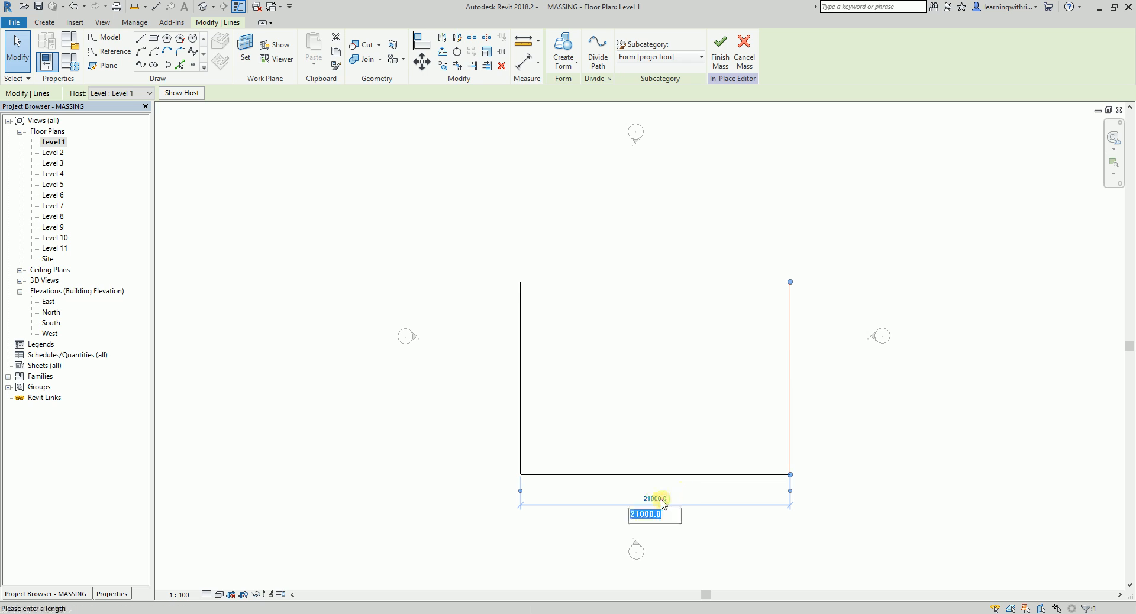
text(15000)
key(Return)
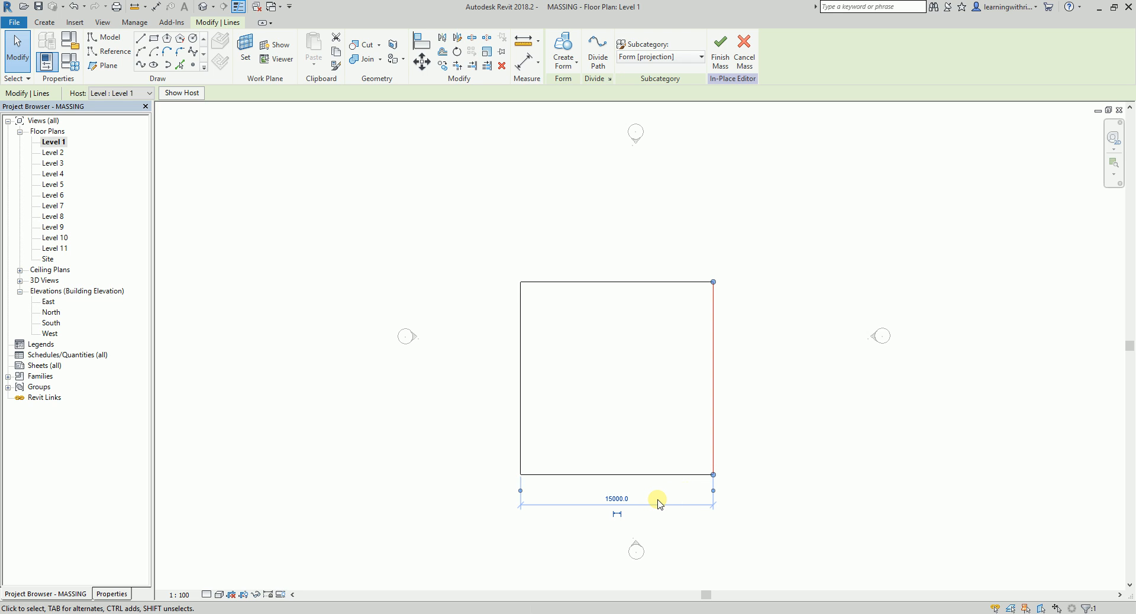
click(891, 426)
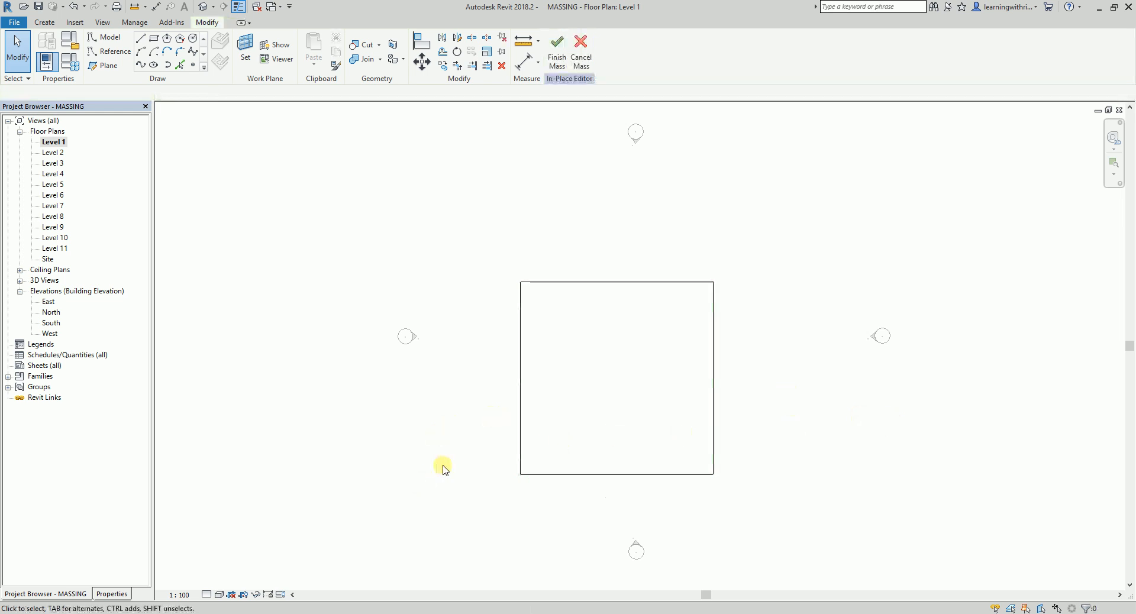
Create a solid form from the chain of four lines that make up the square
click(112, 596)
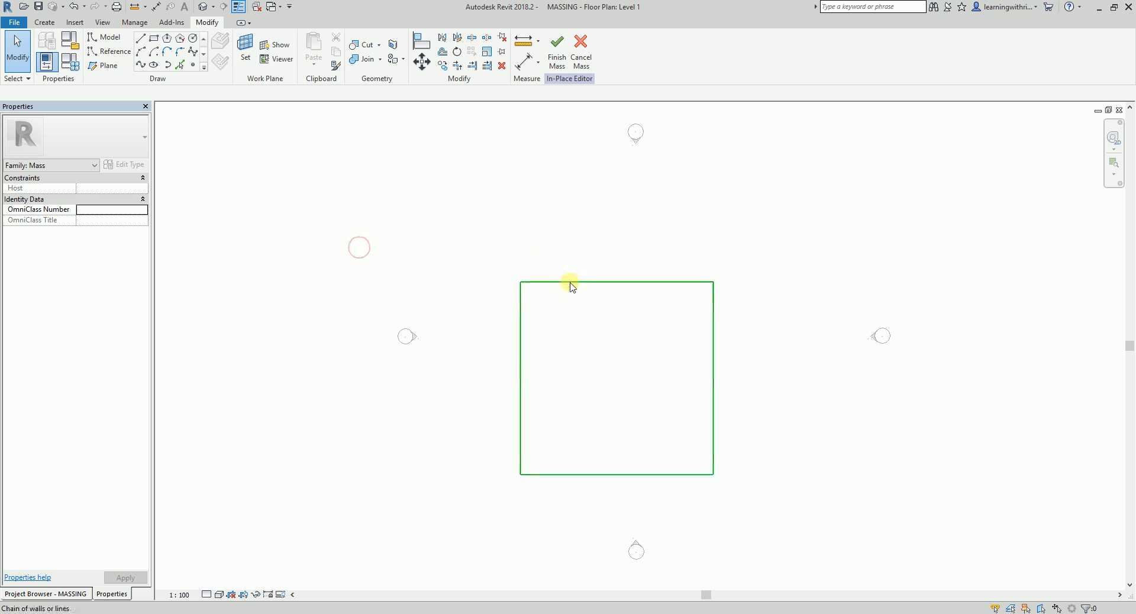
key(Tab)
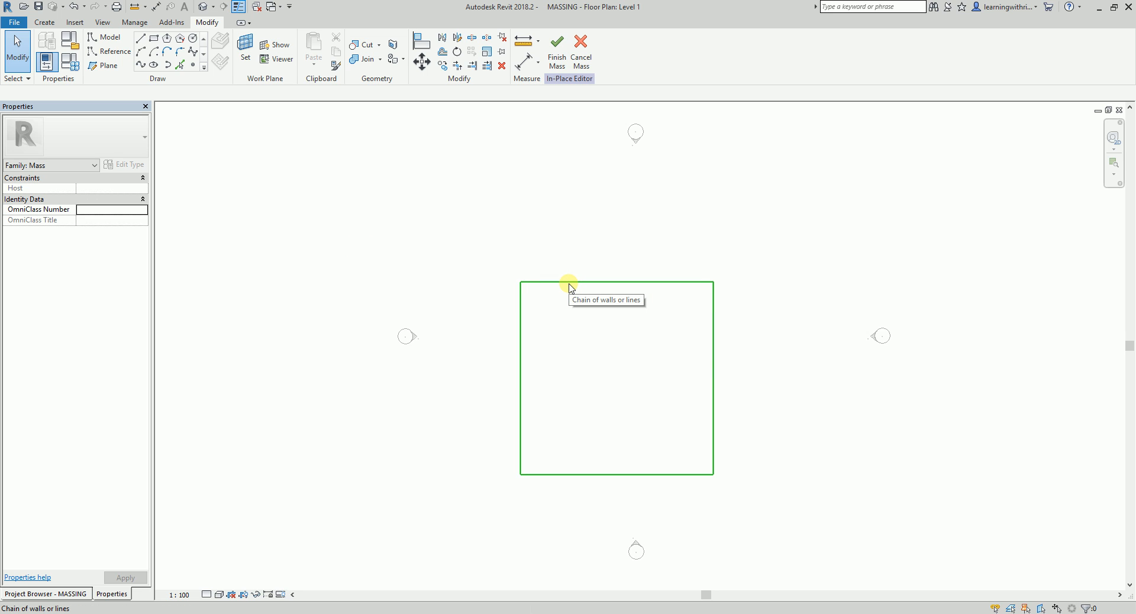
key(Tab)
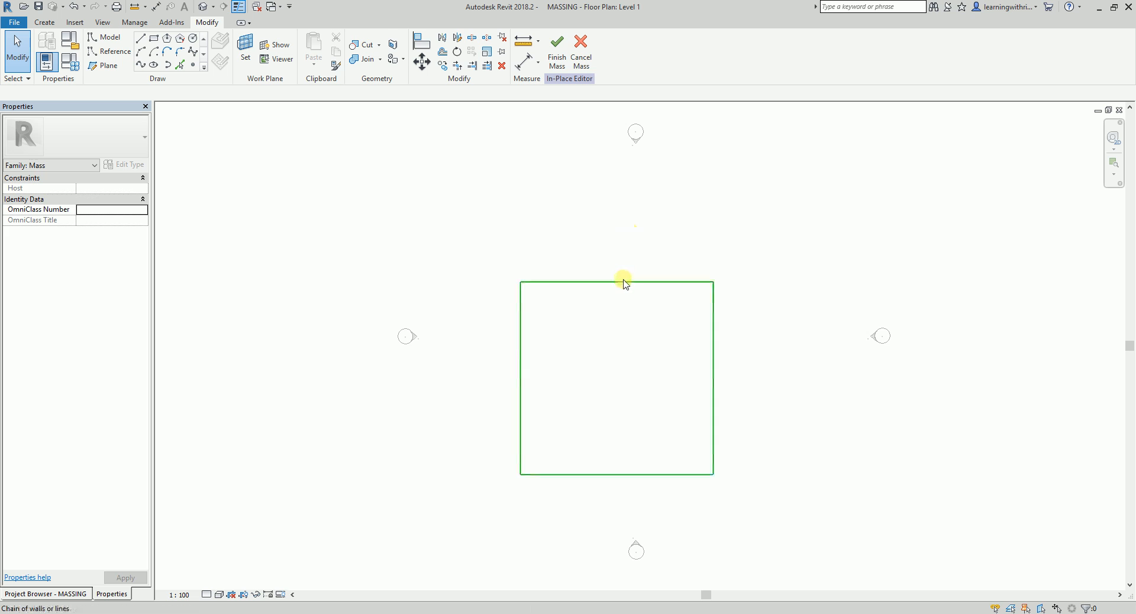
click(625, 282)
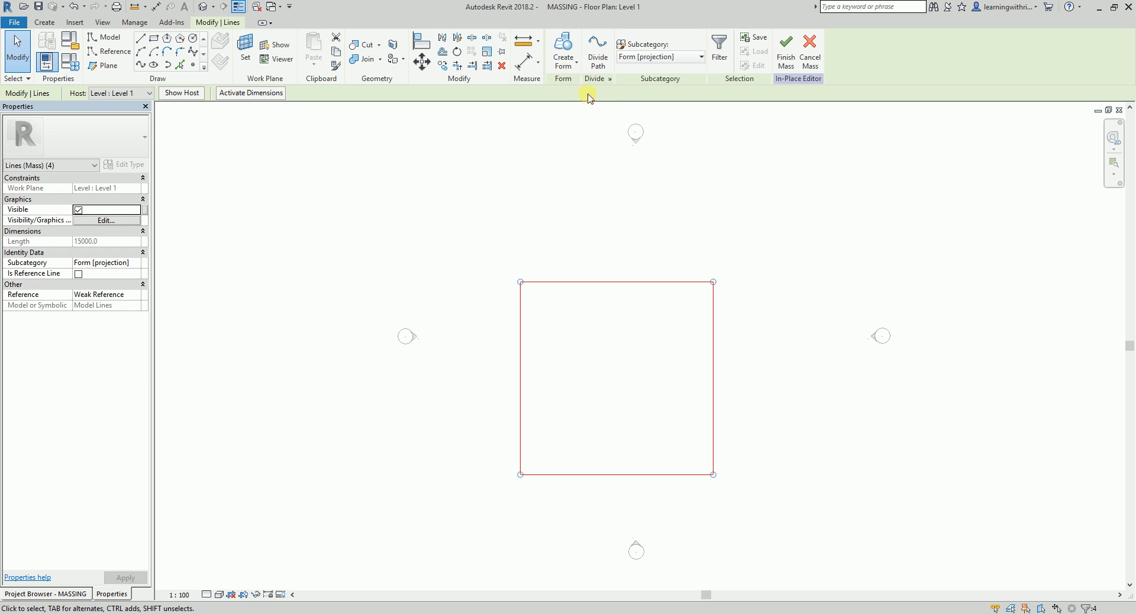
click(566, 68)
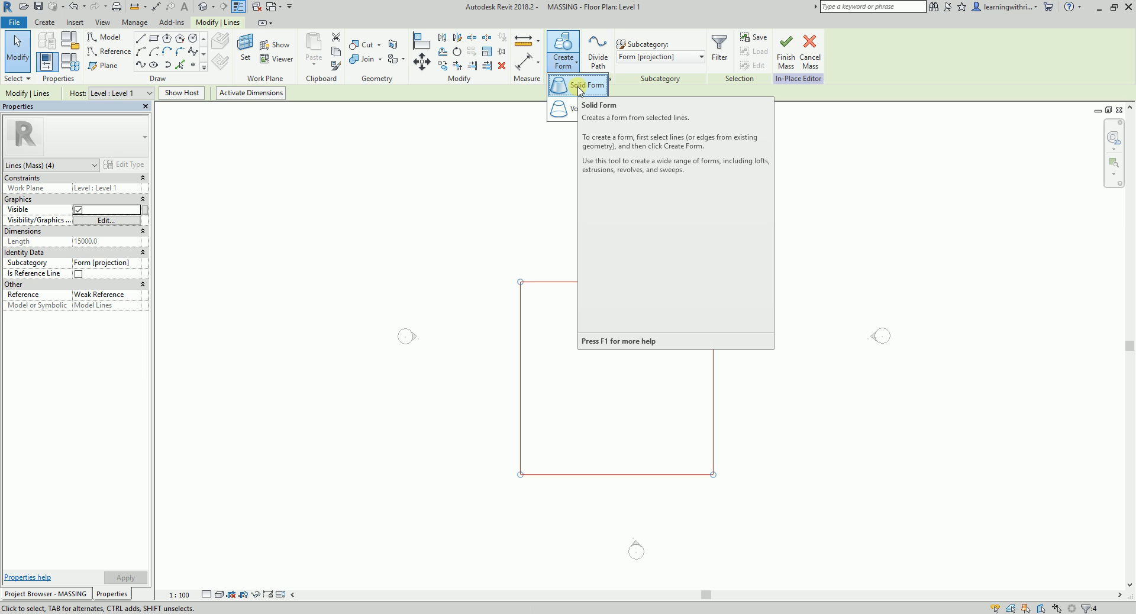
click(578, 86)
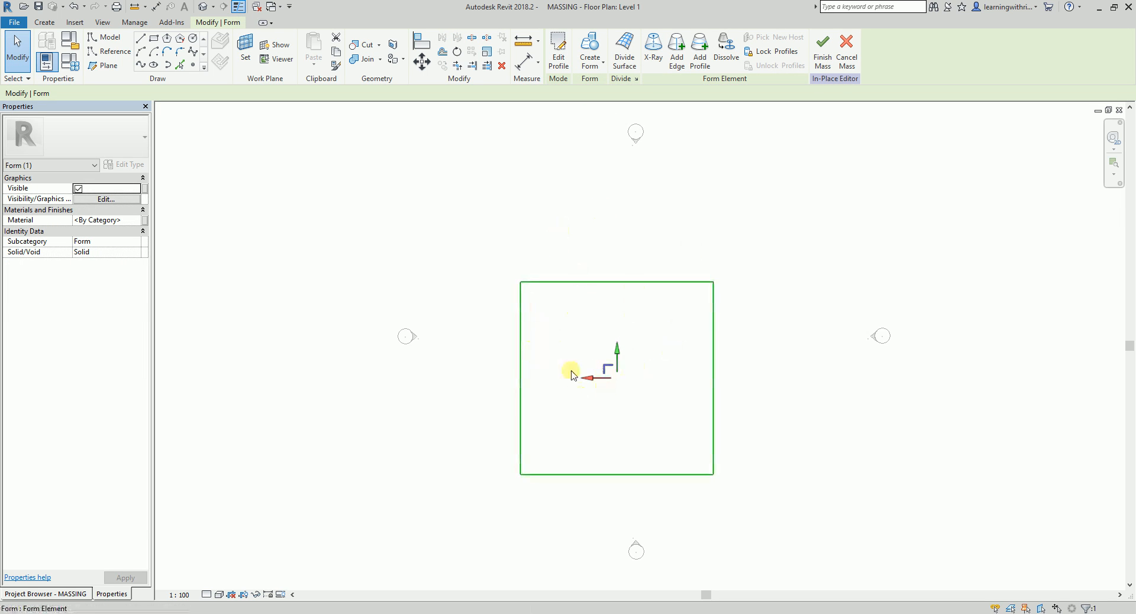
Undo the stretch of the form's upper edge and move the whole form slightly north-east in the plan
click(456, 259)
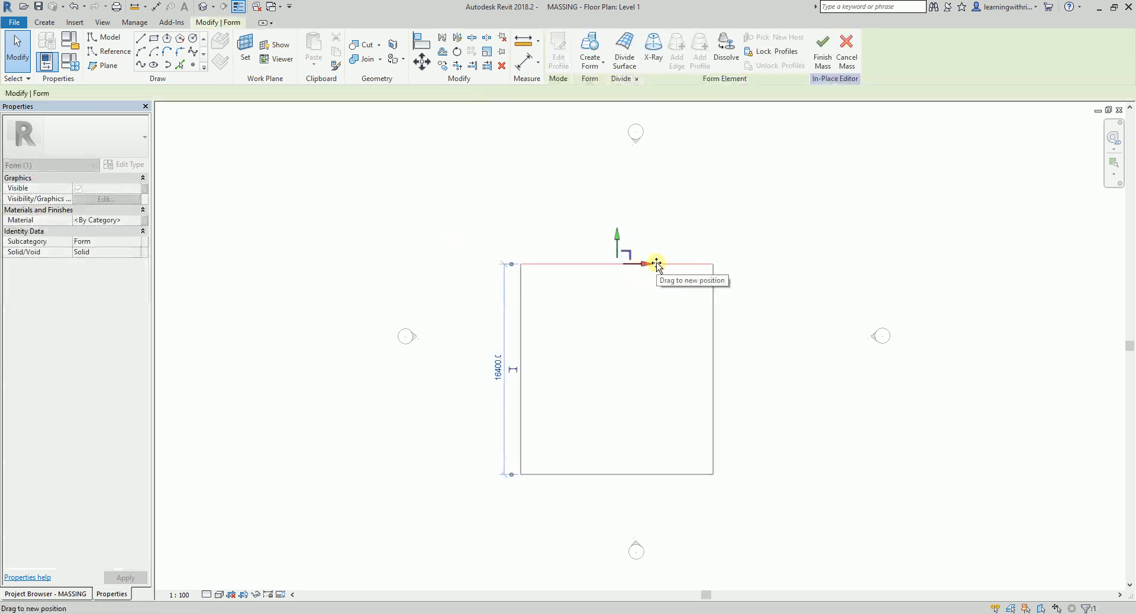
key(ctrl+z)
drag(727, 273, 682, 329)
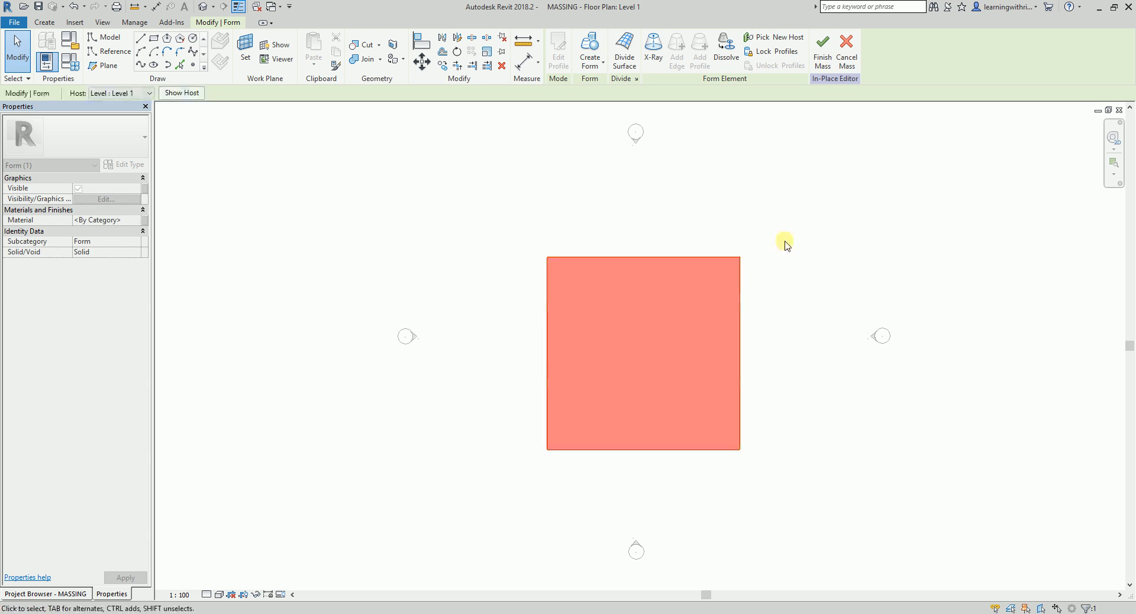
click(783, 243)
Examine the solid form in the 3D view and compare its height with the levels in the South elevation
click(205, 7)
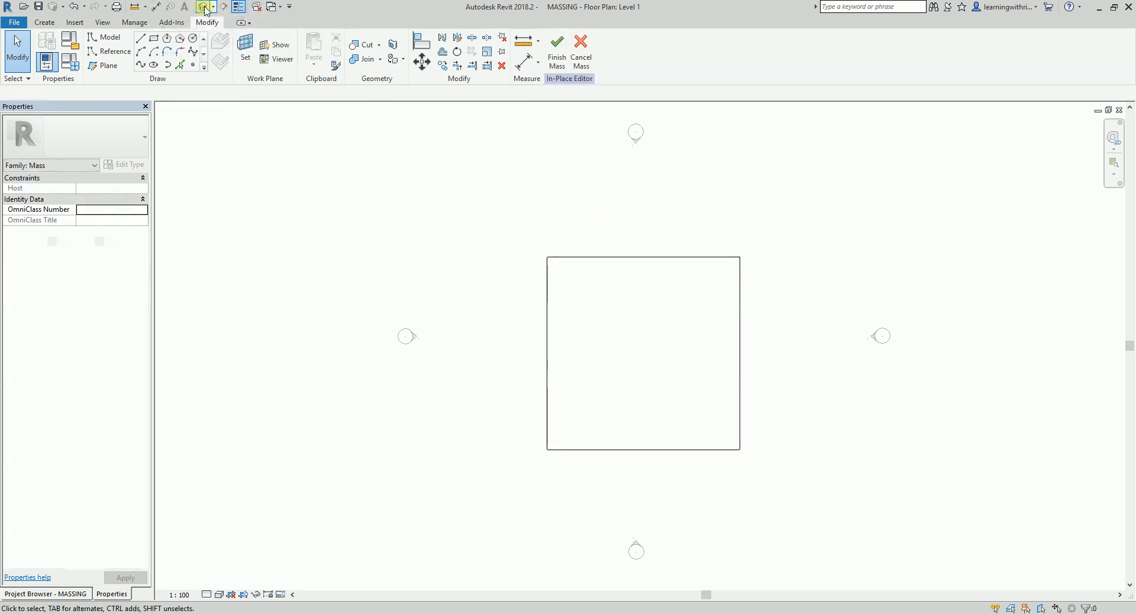
middle_drag(643, 467, 660, 380)
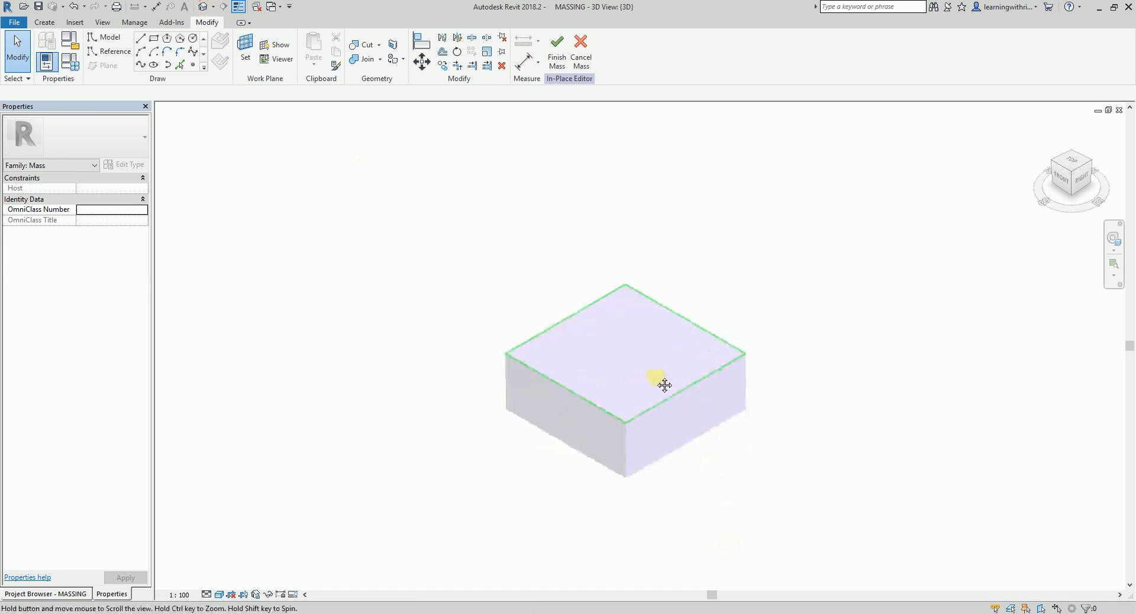
scroll(600, 367, up, 3)
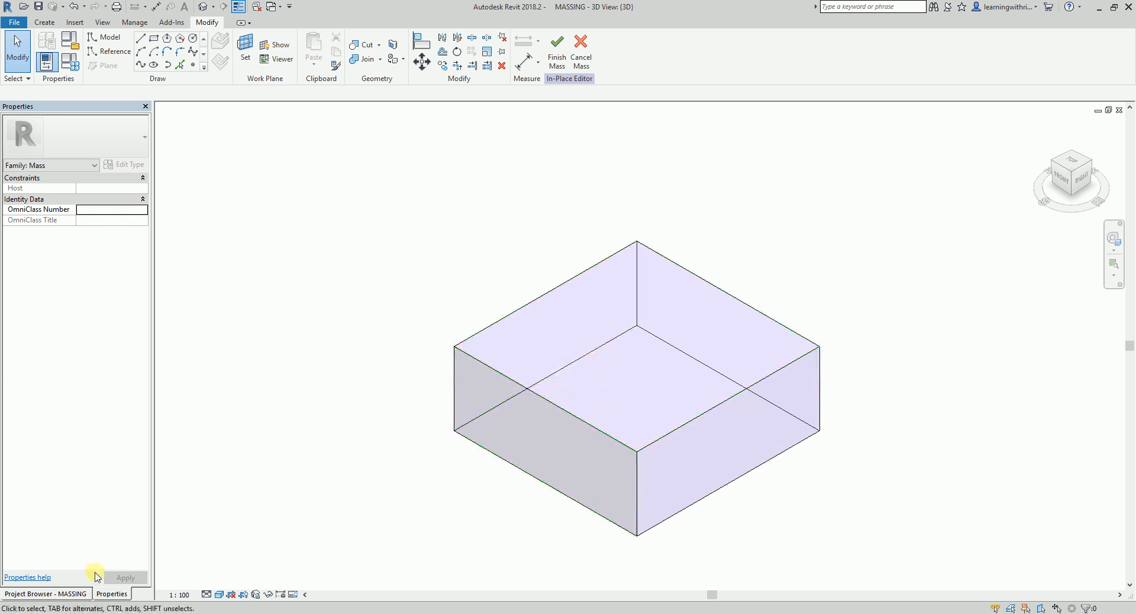
click(79, 594)
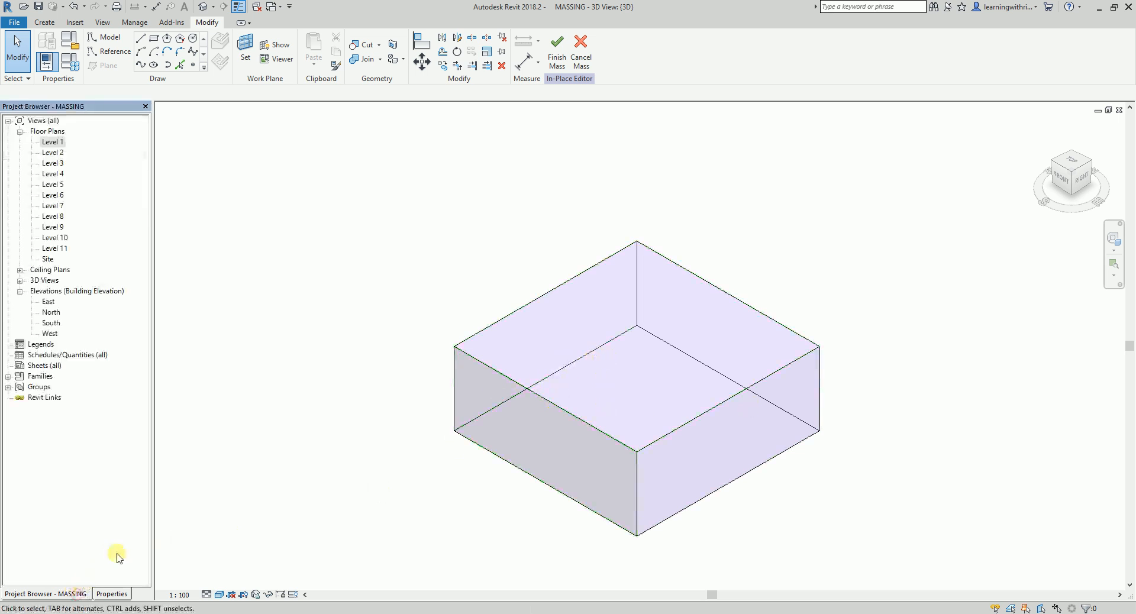
double_click(51, 323)
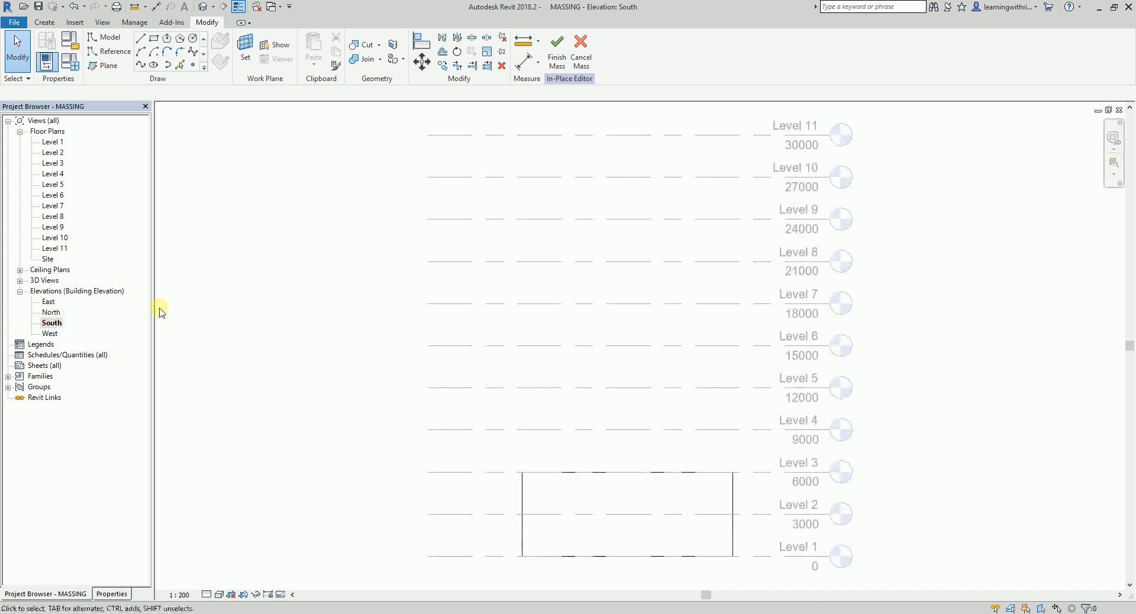
scroll(639, 479, down, 1)
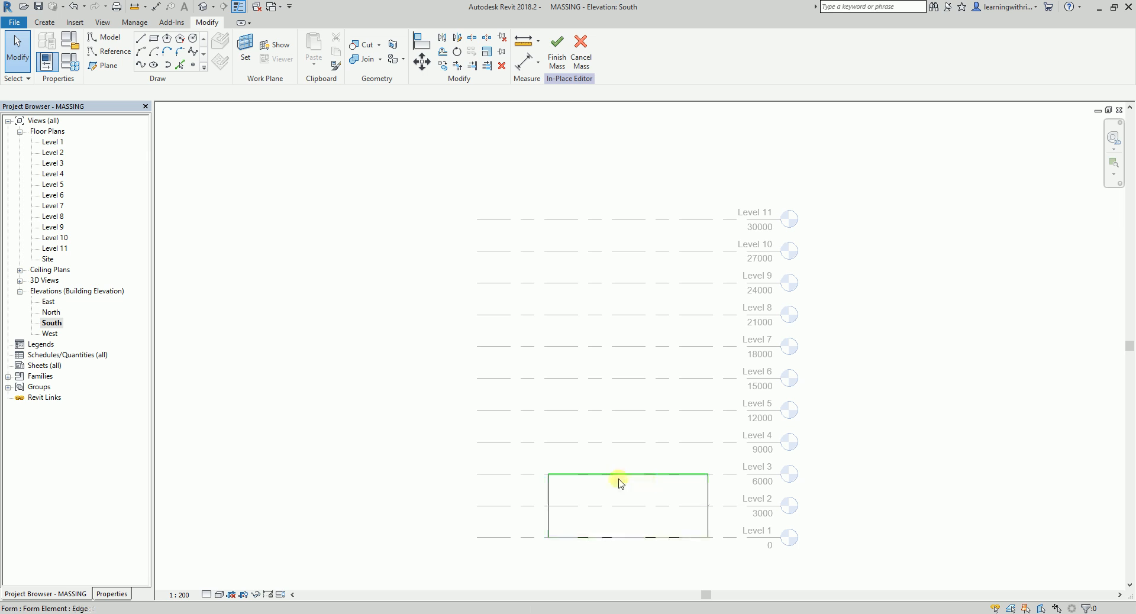
click(637, 225)
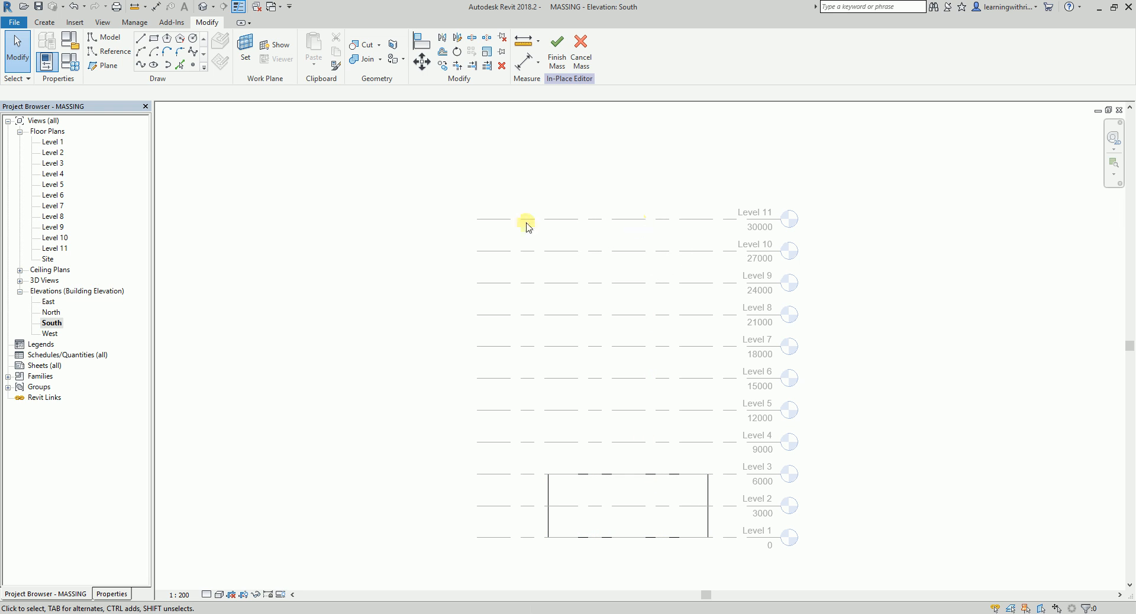
Check in the 3D view that elements can be selected by face, trying it on the form's top face
click(202, 7)
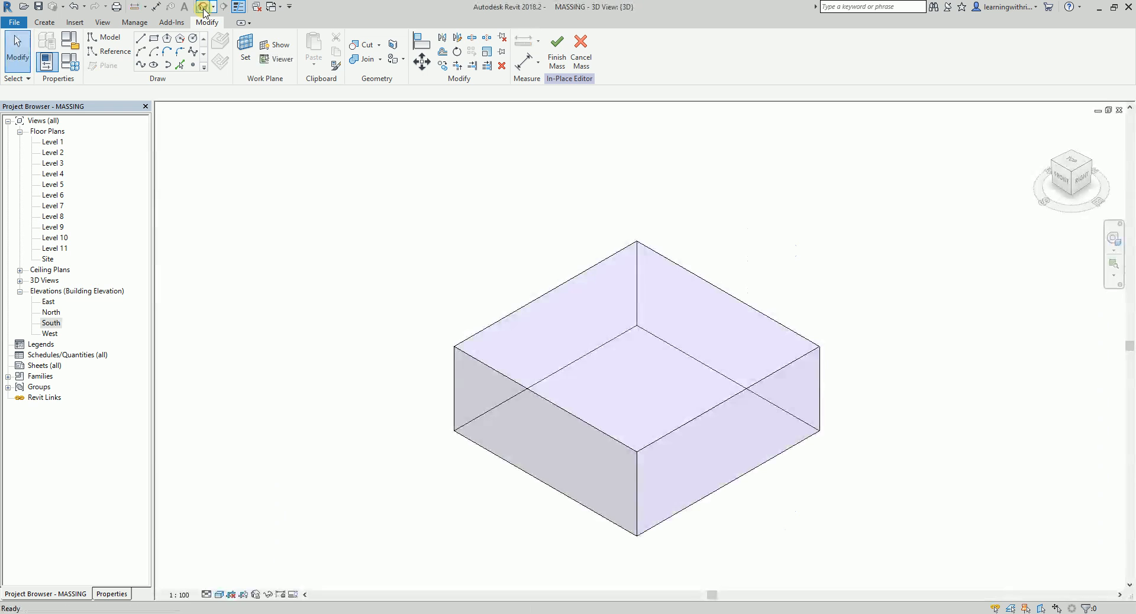
click(594, 321)
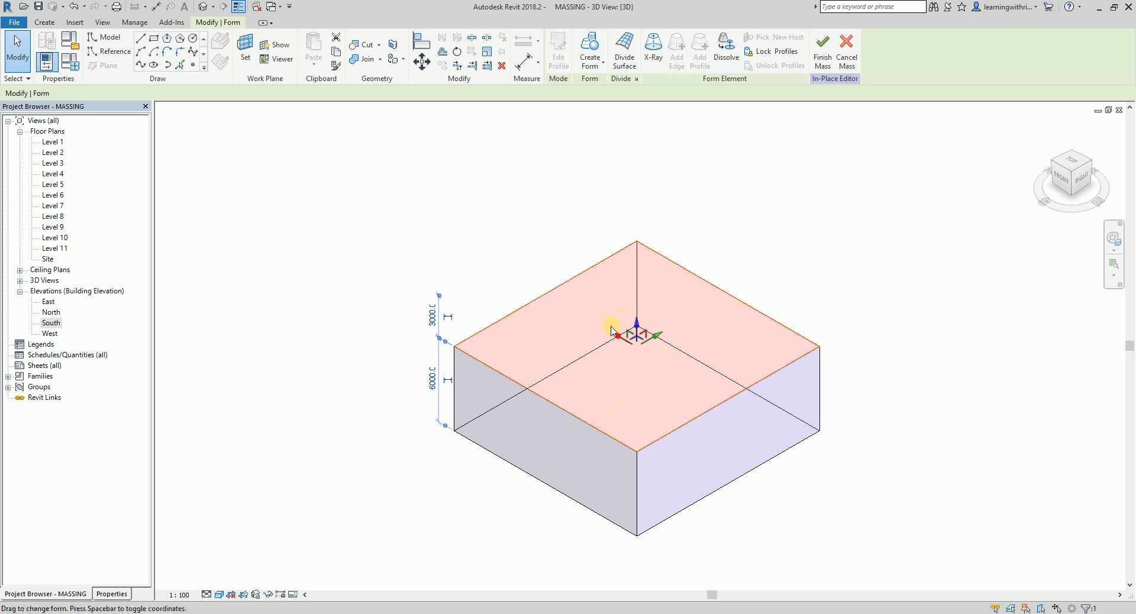
click(528, 243)
click(29, 78)
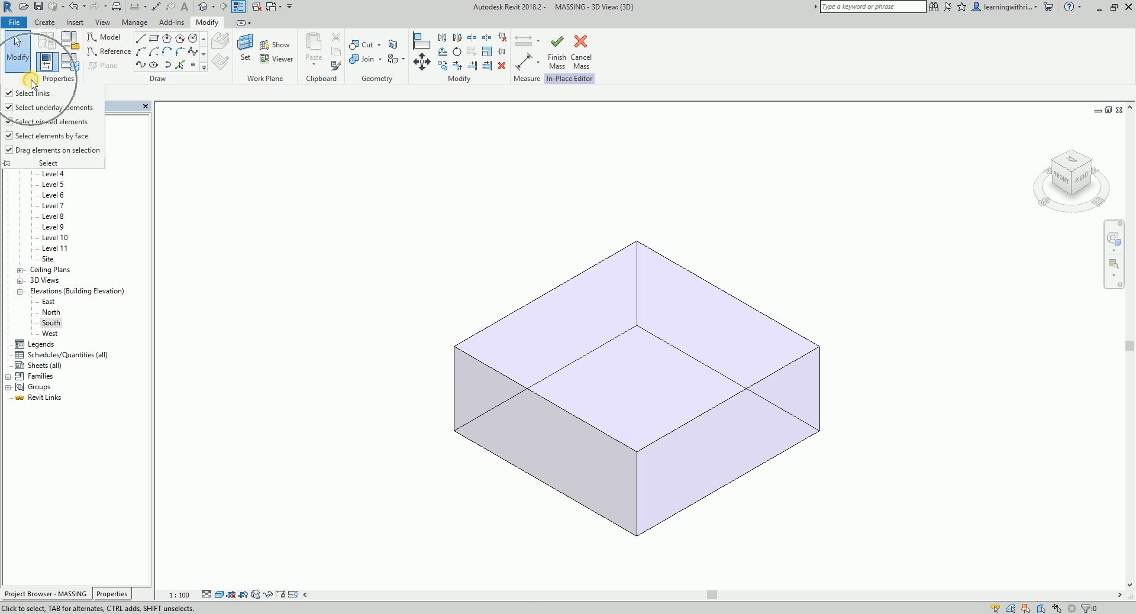
click(19, 138)
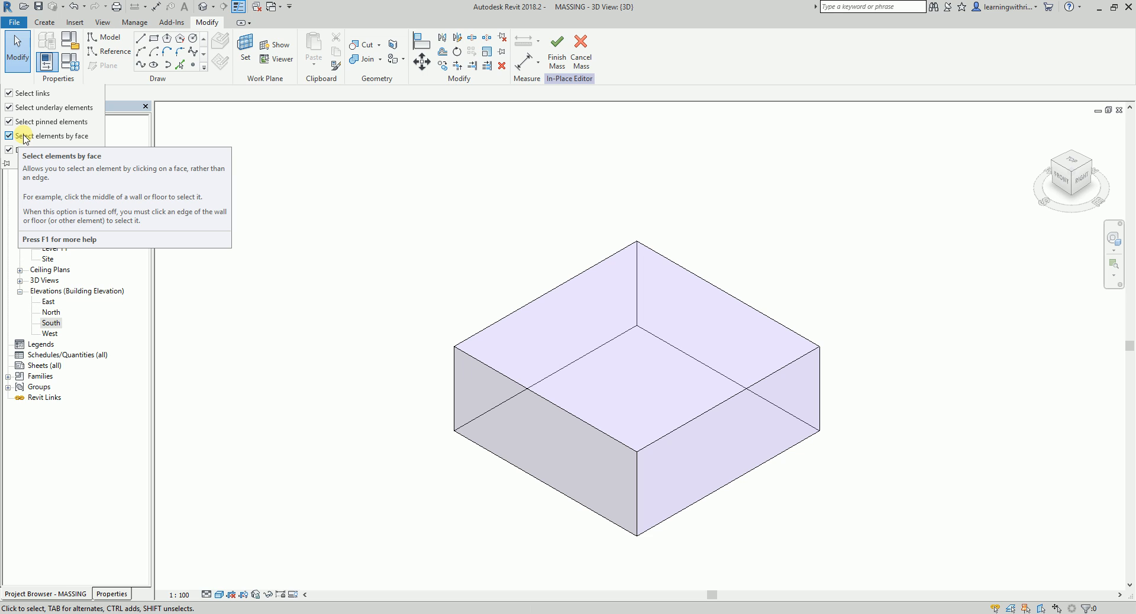
click(274, 190)
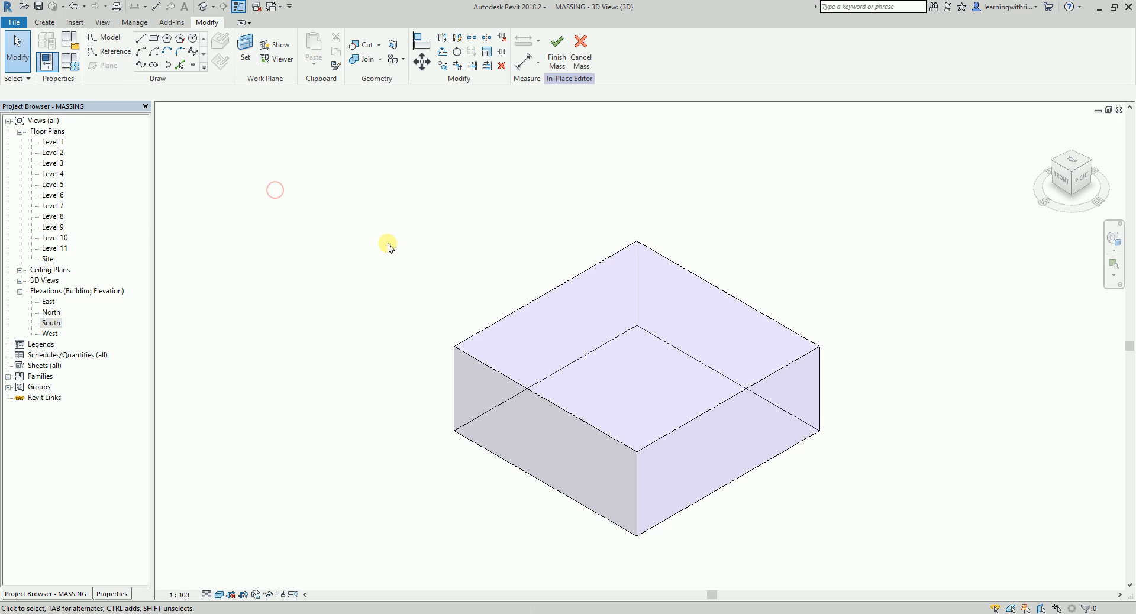
Select the form's top face and raise it to Level 11 at 30000 mm in the South elevation
click(568, 323)
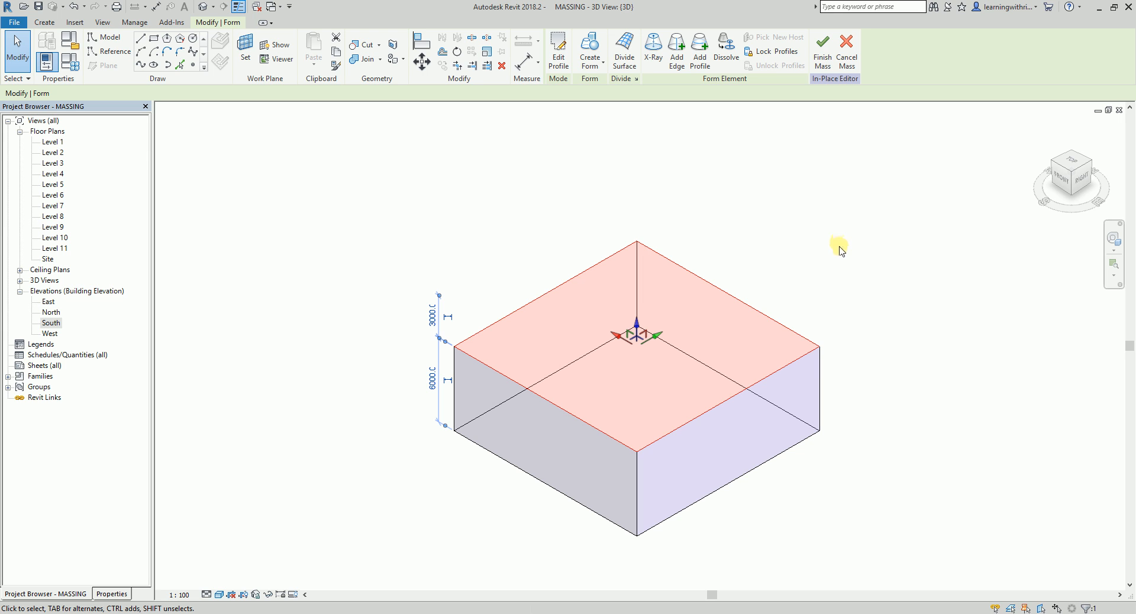
double_click(52, 326)
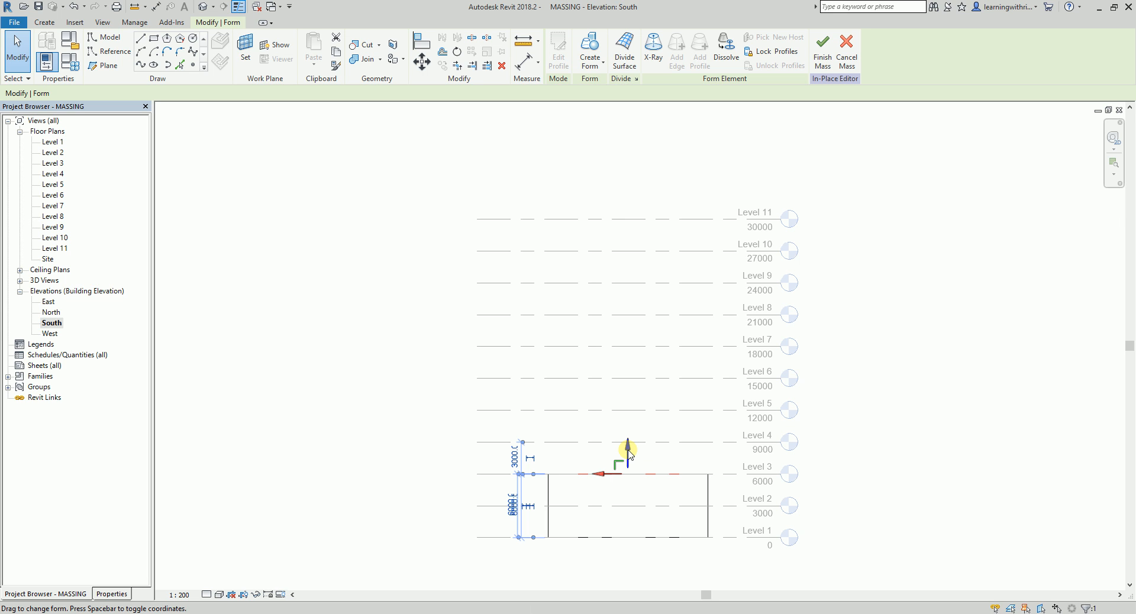
drag(628, 450, 629, 190)
click(377, 301)
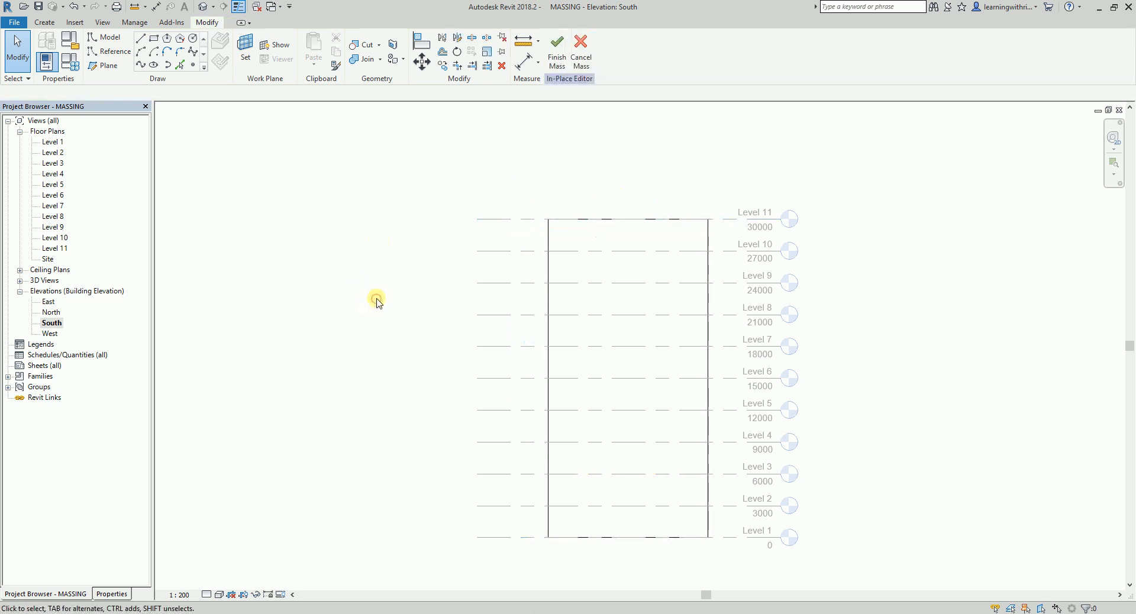
View the taller form in 3D and finish the in-place mass
click(204, 7)
scroll(743, 400, down, 2)
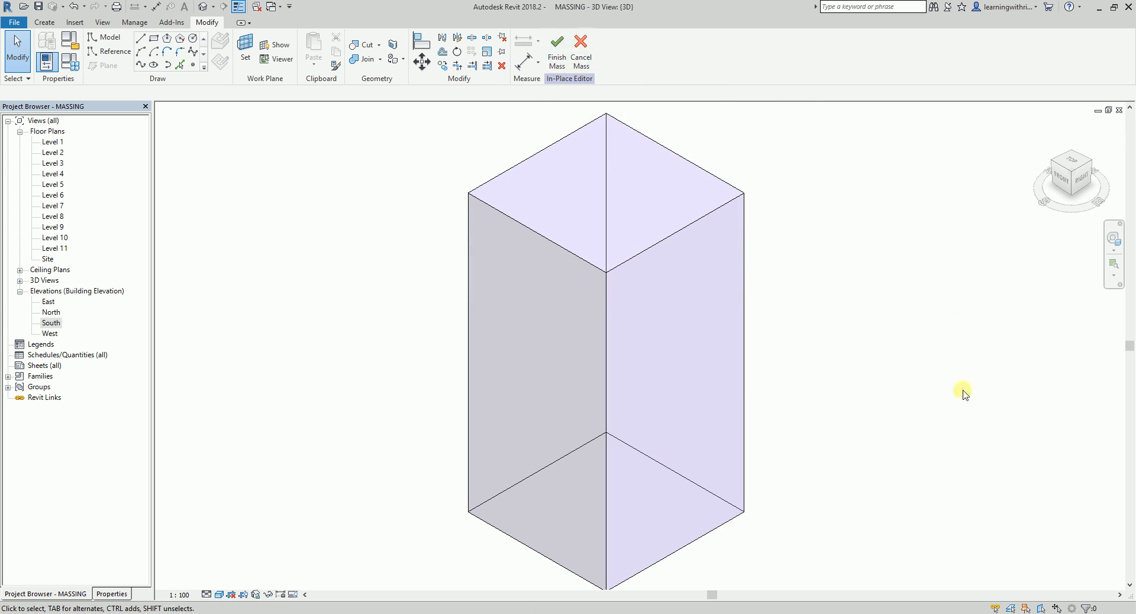
click(562, 59)
scroll(820, 248, down, 2)
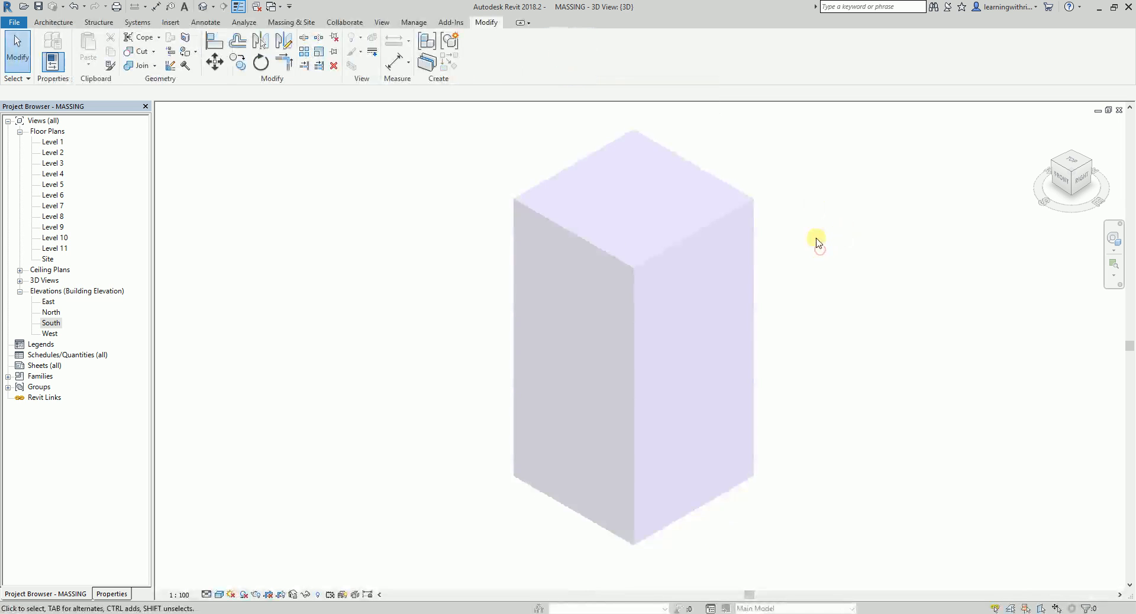
Reopen the finished building mass for in-place editing and show its lower storeys in the South elevation
click(717, 244)
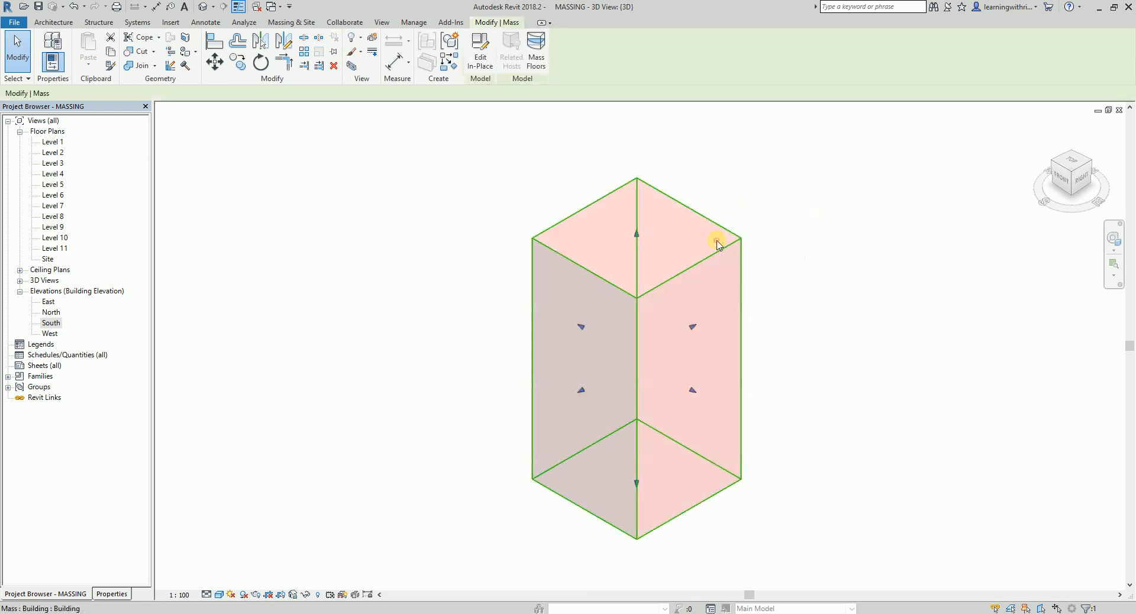
click(478, 61)
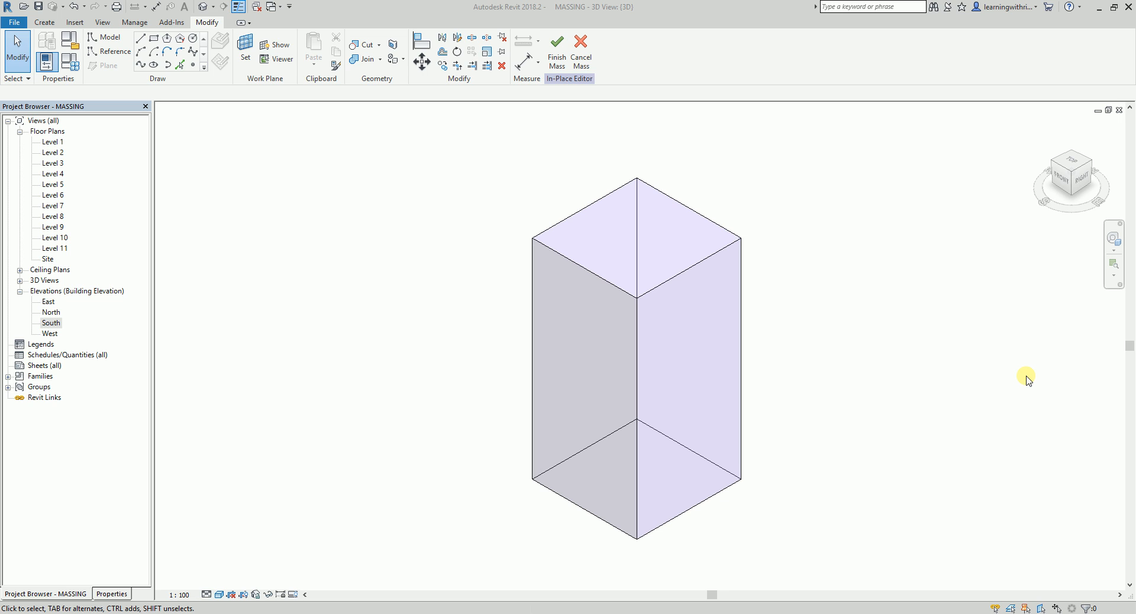
double_click(51, 324)
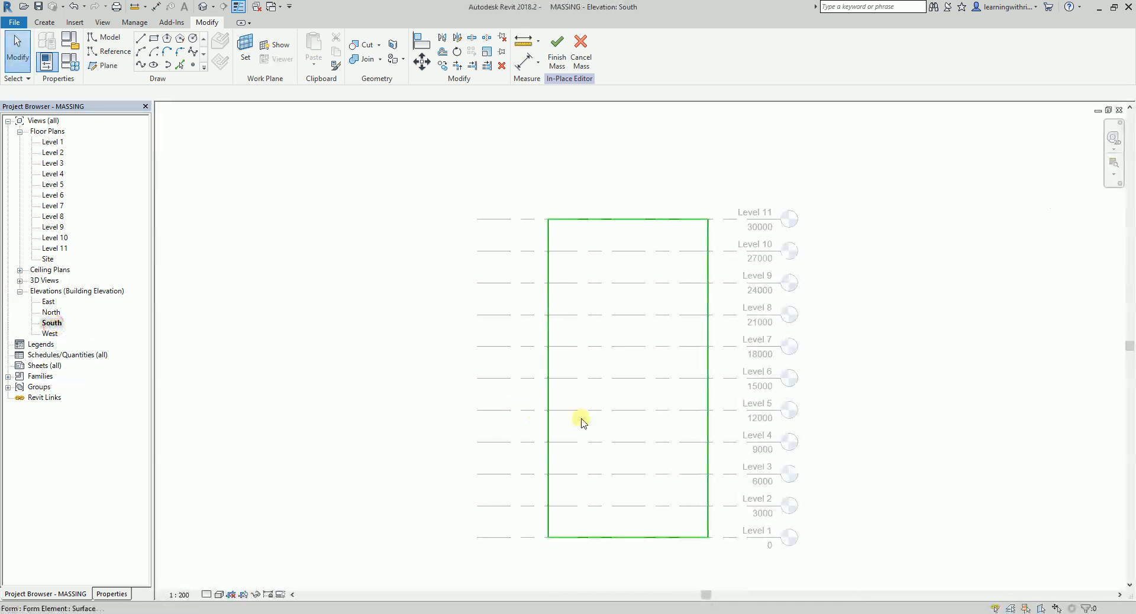
scroll(586, 411, up, 2)
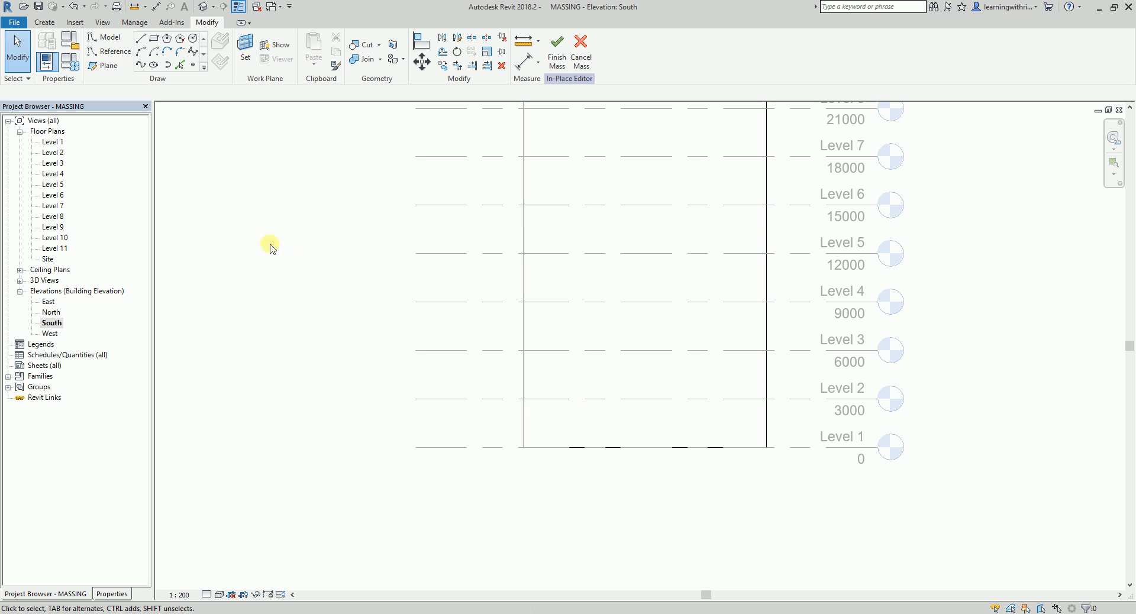
Pick the form's south face as work plane and draw a vertical model line up its middle from Level 1 to Level 4
click(141, 39)
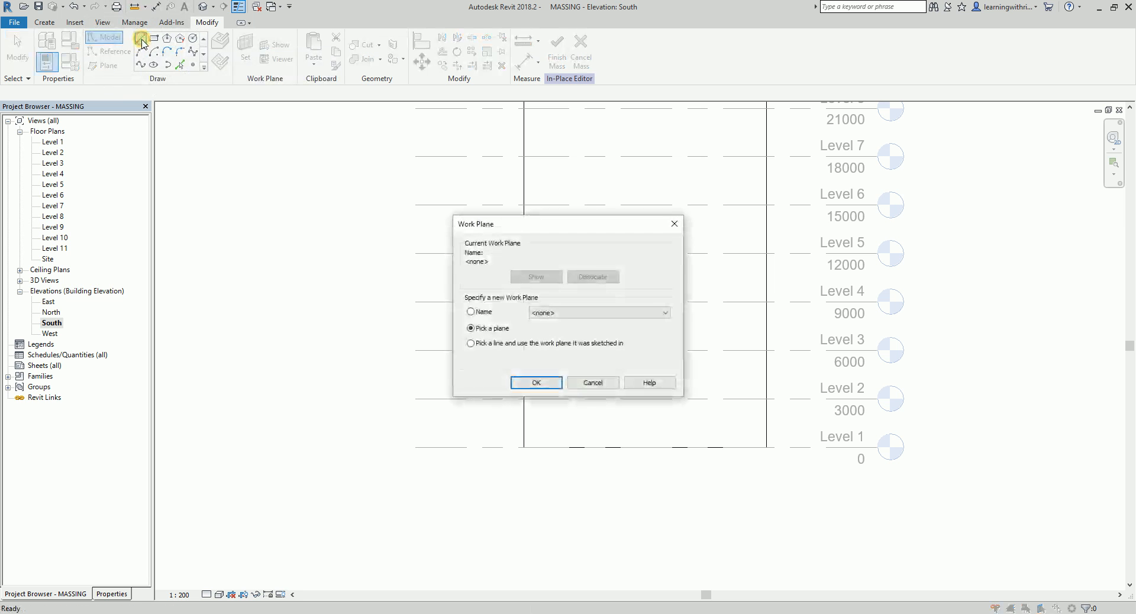
click(472, 329)
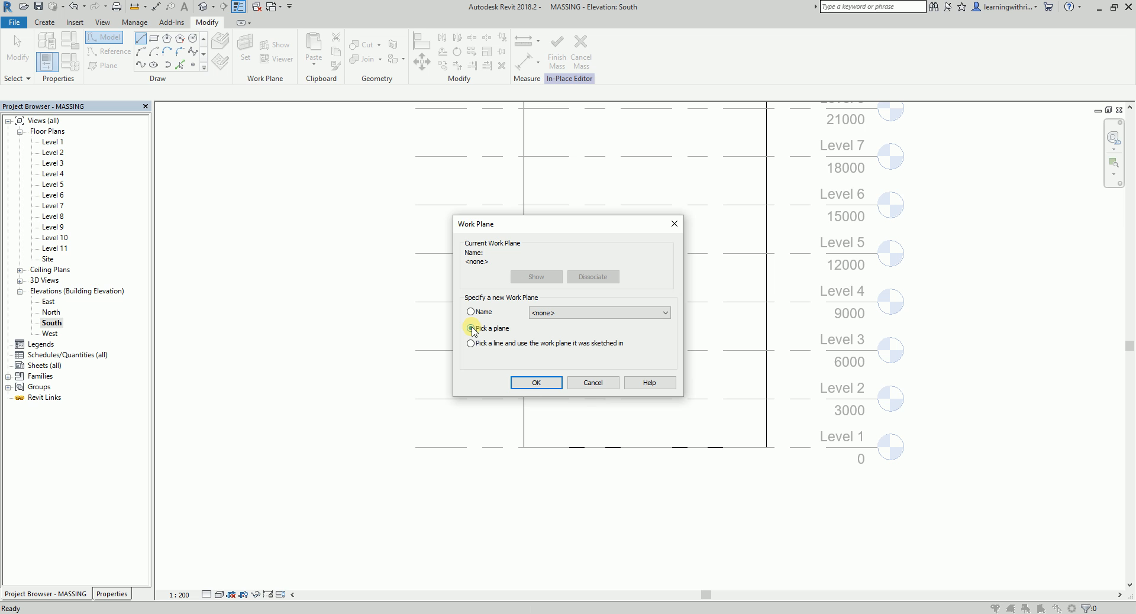
click(536, 383)
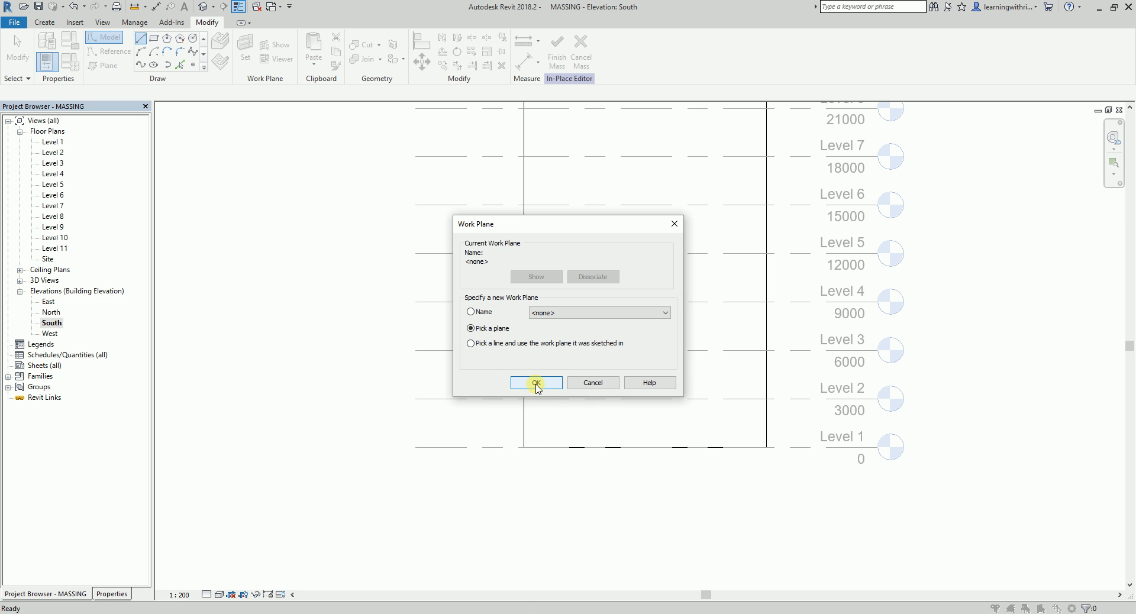
click(537, 383)
scroll(322, 322, down, 3)
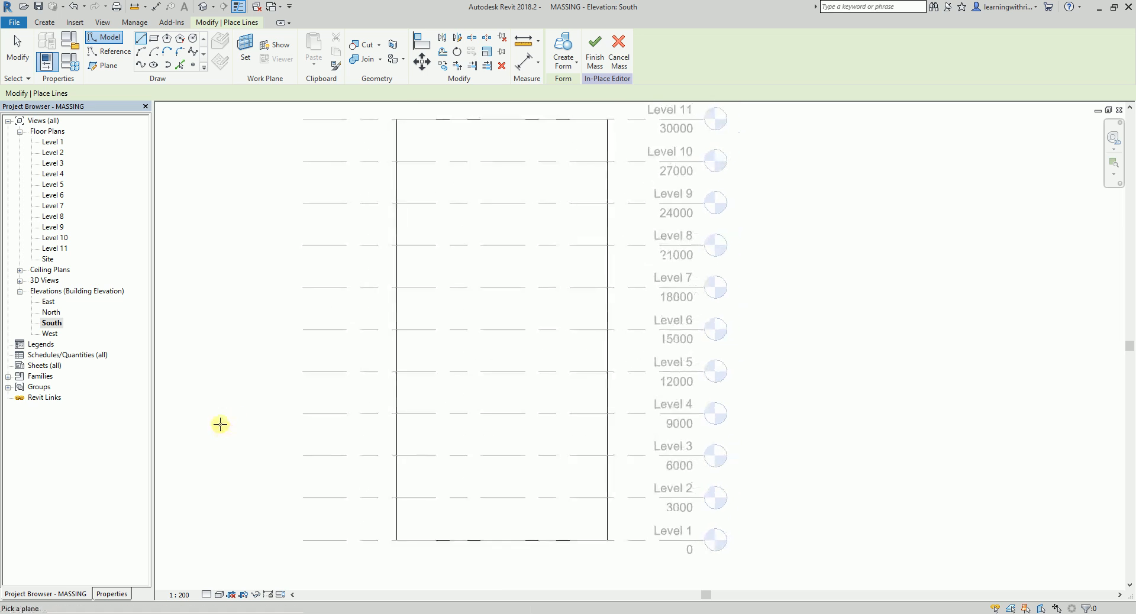
scroll(220, 425, down, 1)
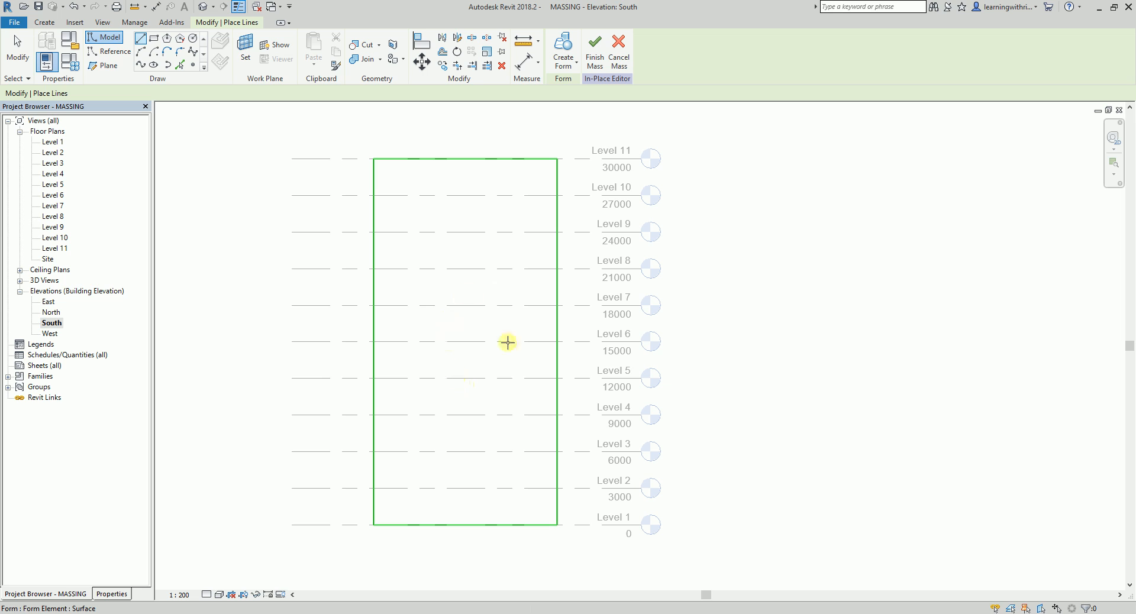
click(415, 327)
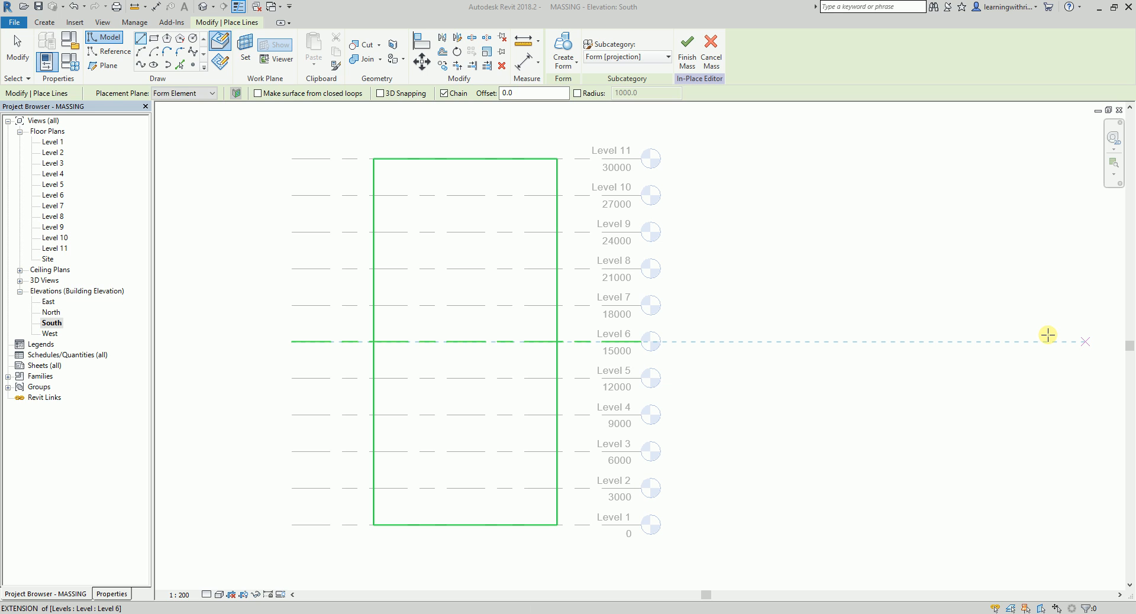
click(465, 525)
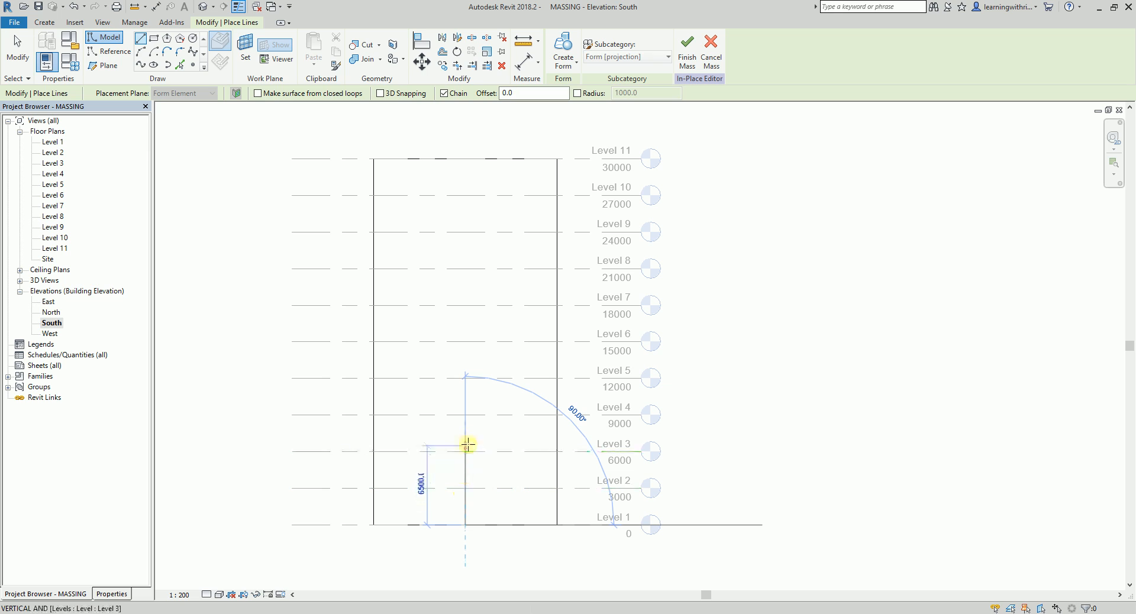
click(466, 416)
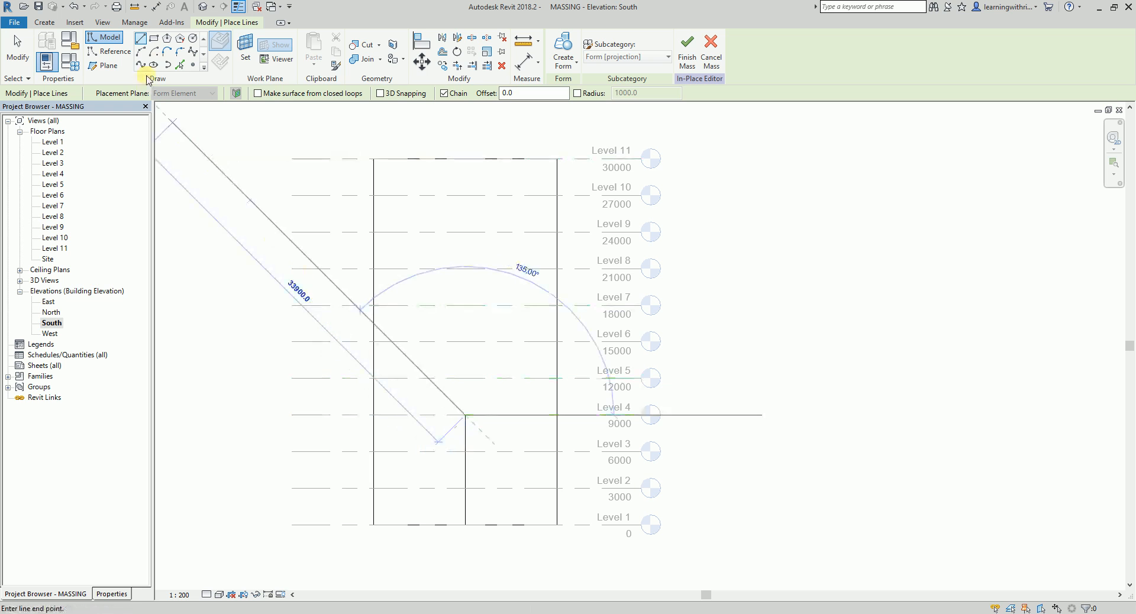
Offset the central vertical line by 3000 mm to both sides using Pick Lines
click(181, 67)
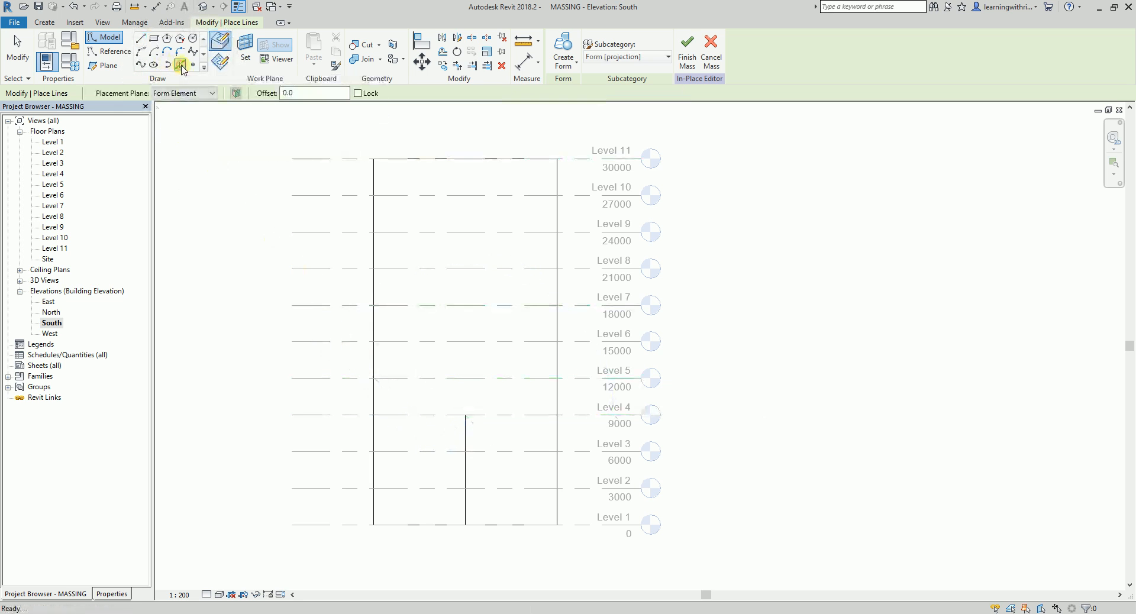
click(307, 93)
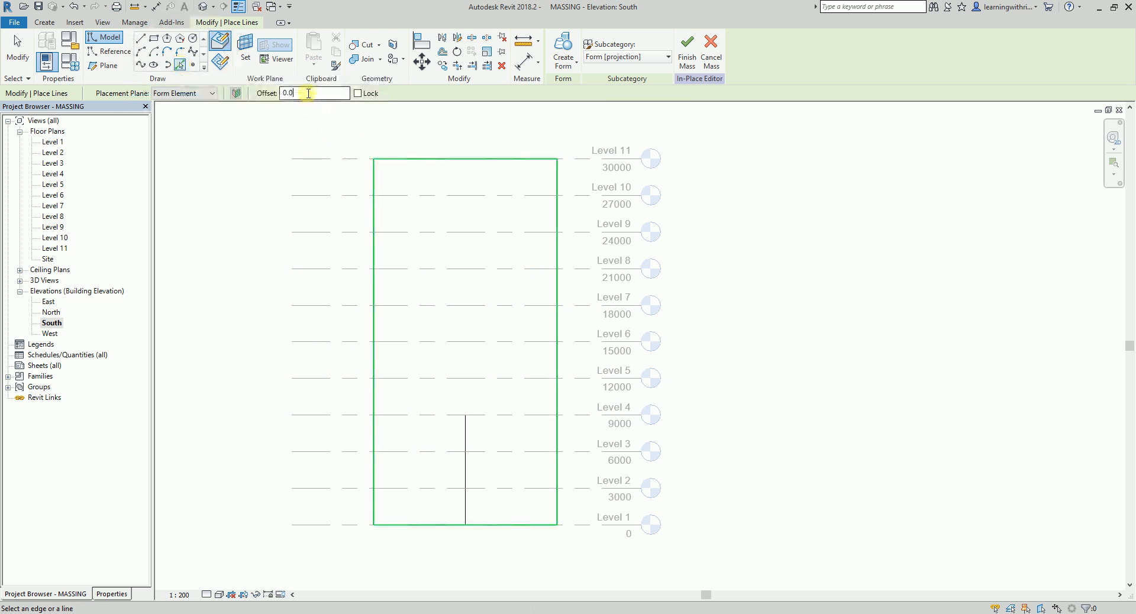
text(3000)
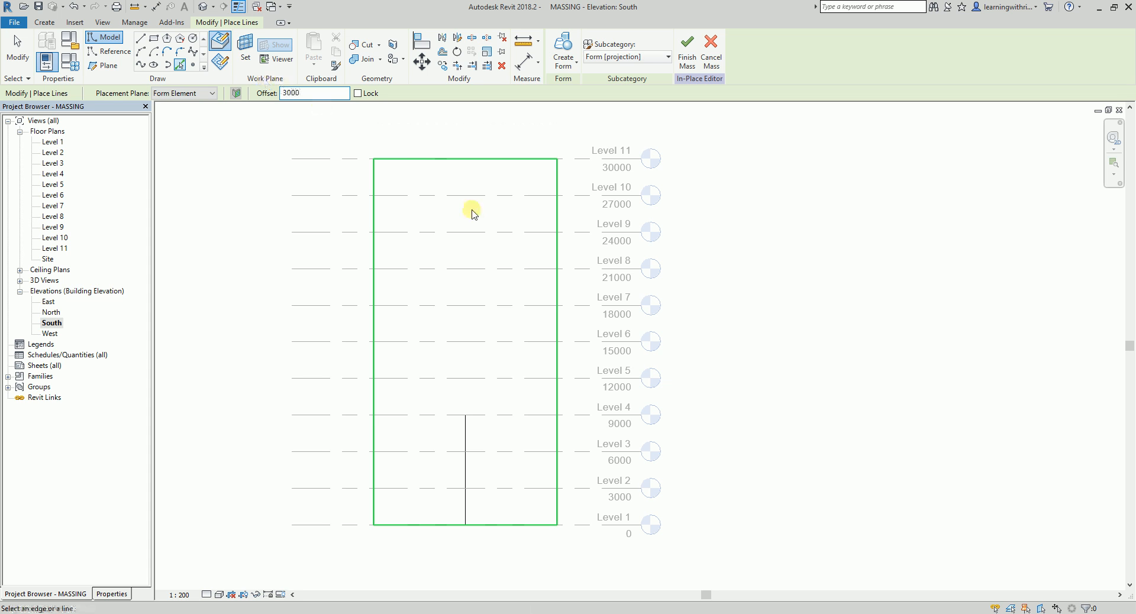
scroll(651, 381, up, 4)
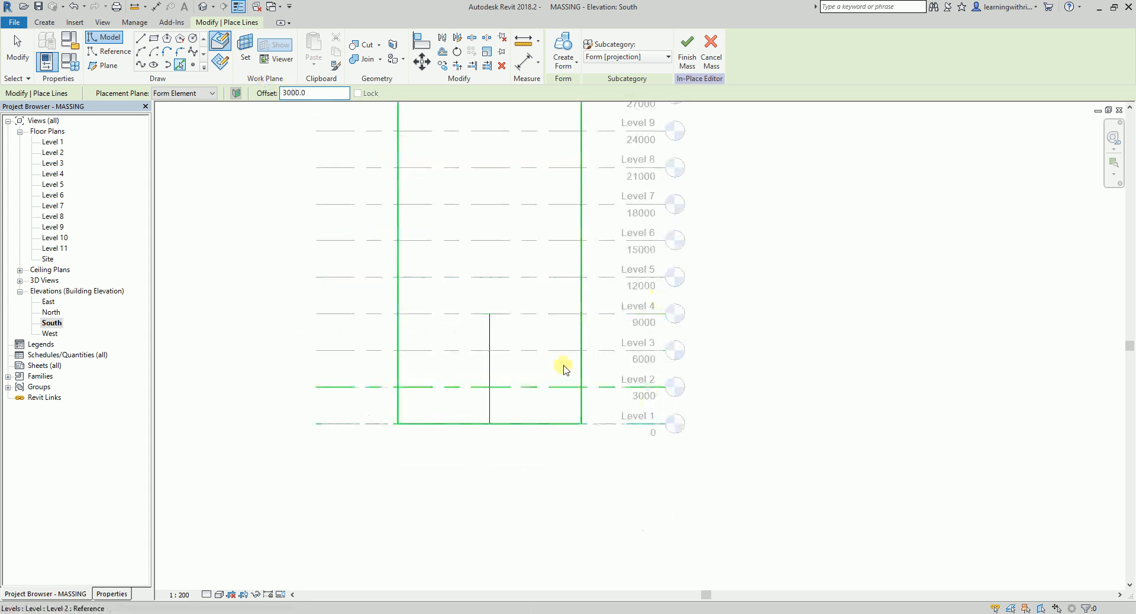
click(519, 421)
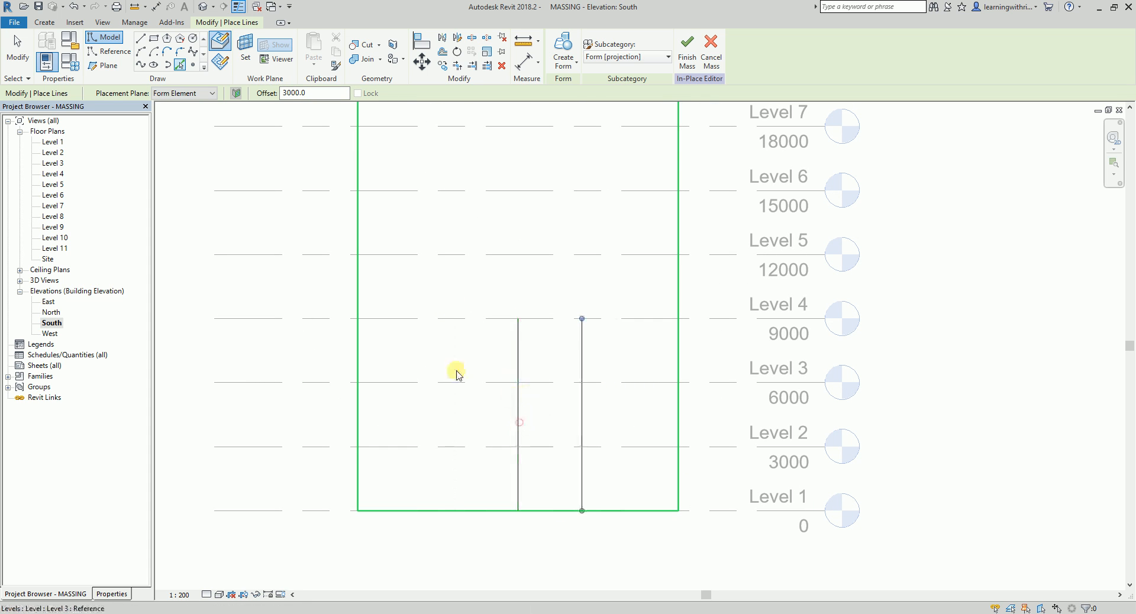
click(517, 404)
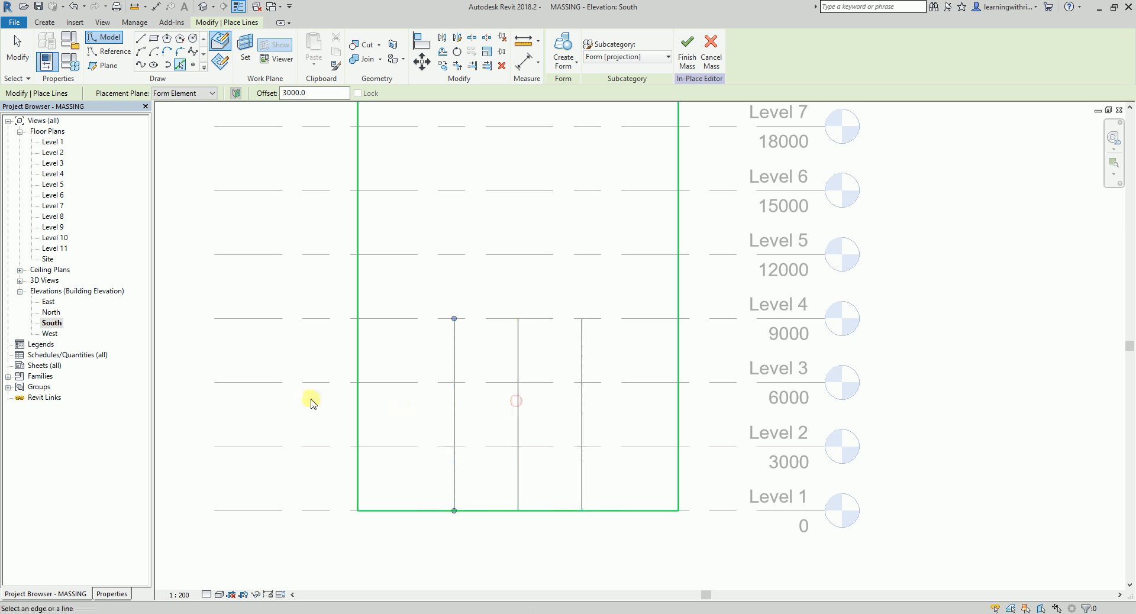
click(19, 50)
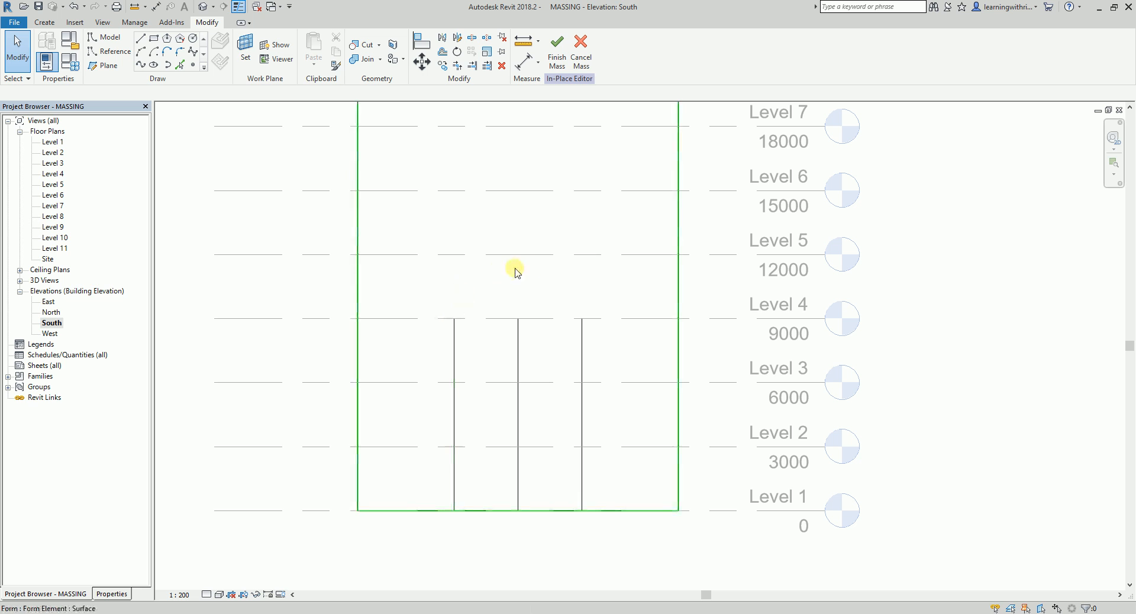
Draw a semicircular arc of 3000 mm radius joining the upper ends of the two outer vertical lines at Level 4
click(141, 53)
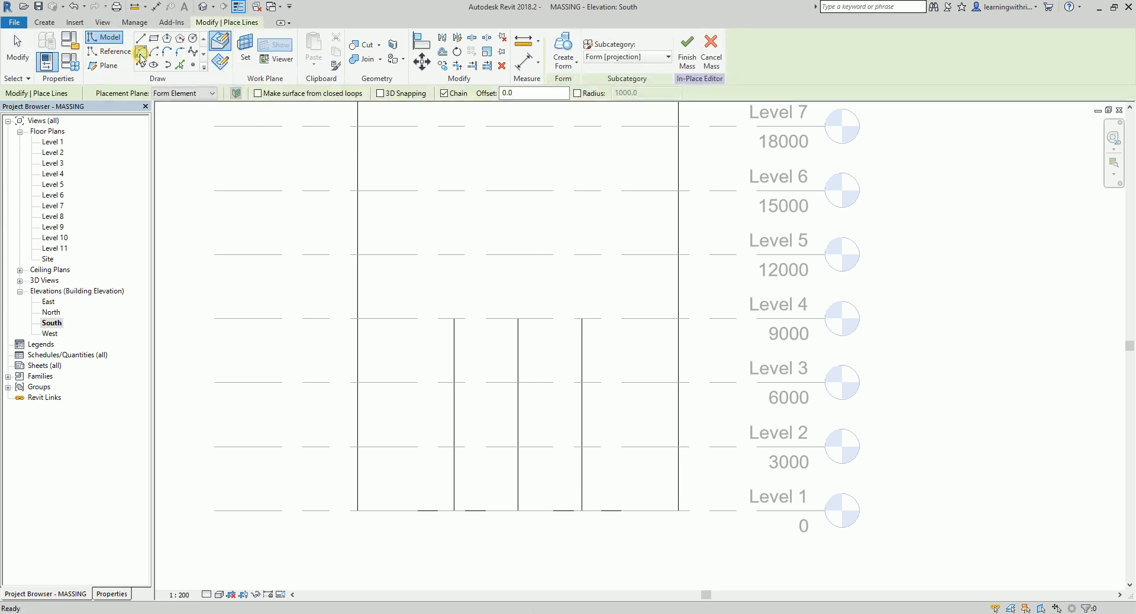
click(456, 319)
click(582, 319)
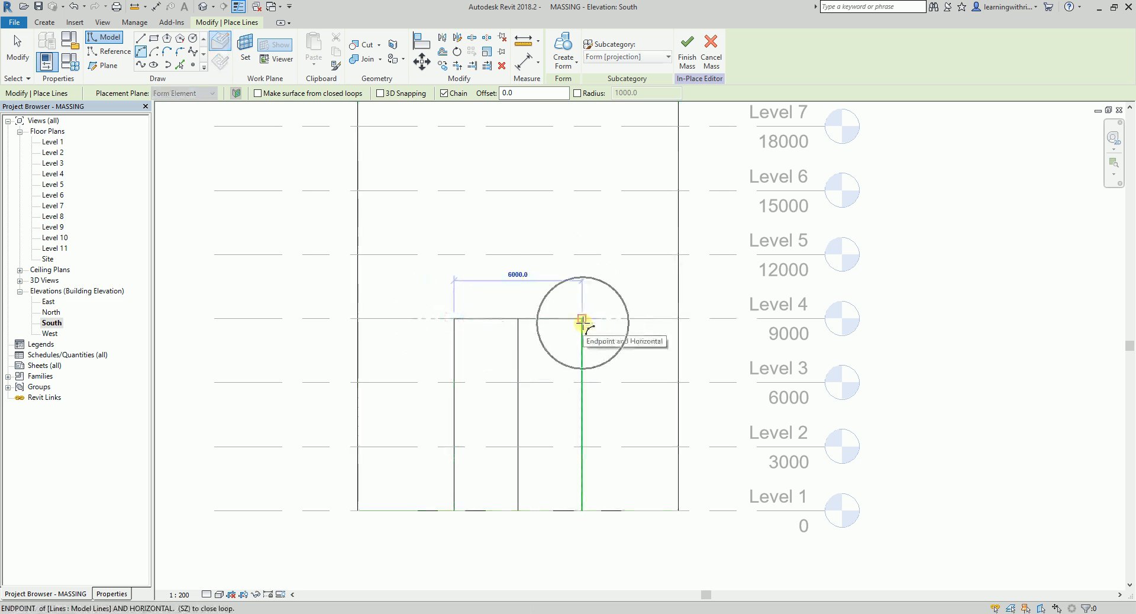
click(537, 259)
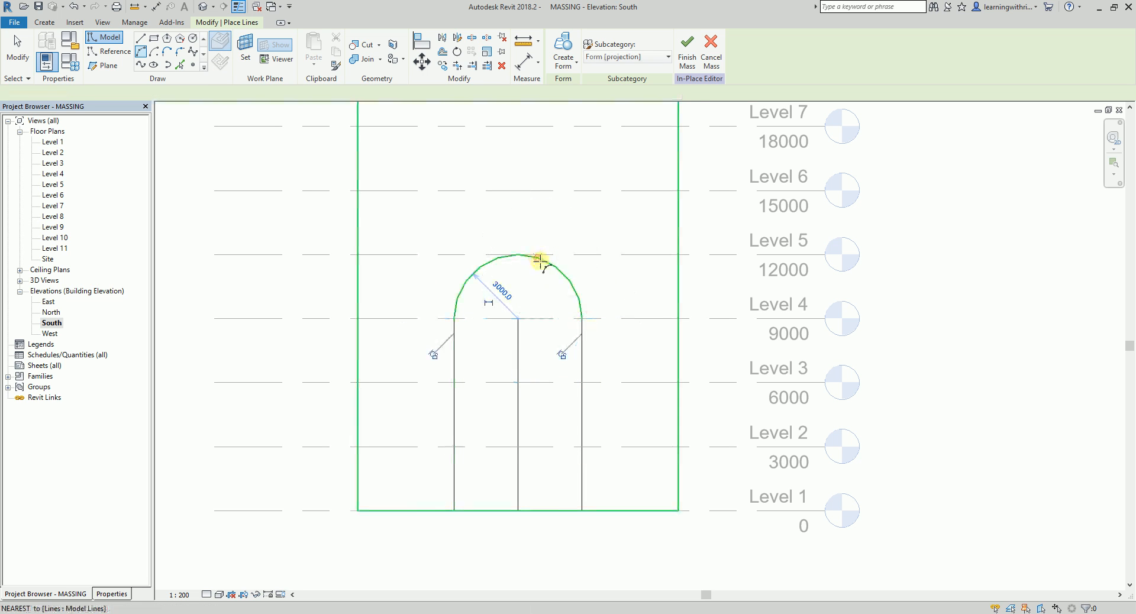
key(Escape)
click(21, 57)
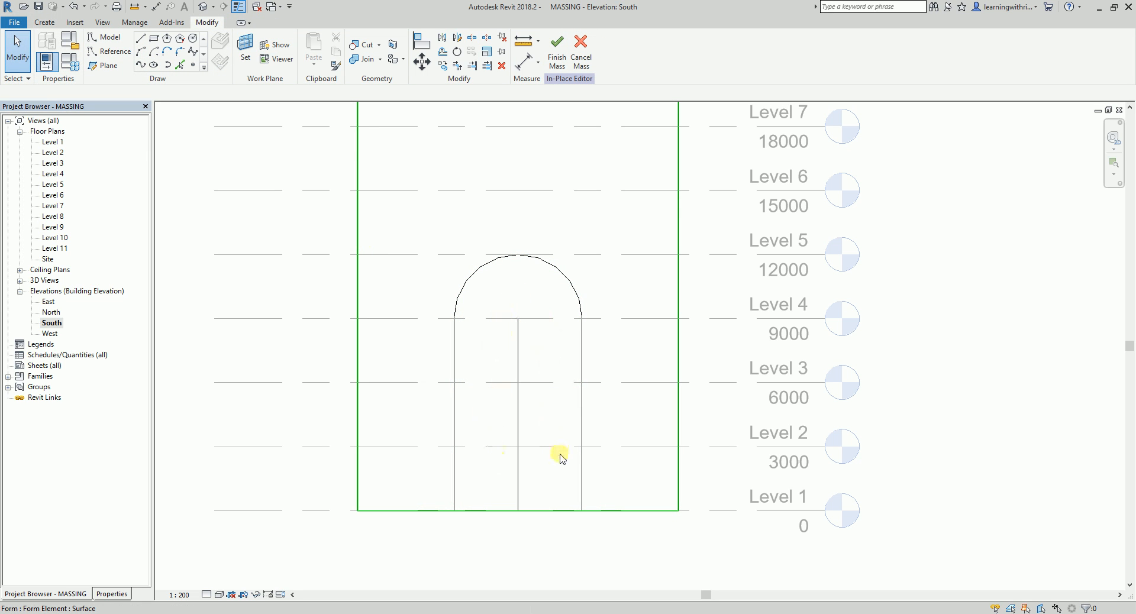
Close the arch outline with a base line along Level 1 and delete the central vertical guide line
click(142, 39)
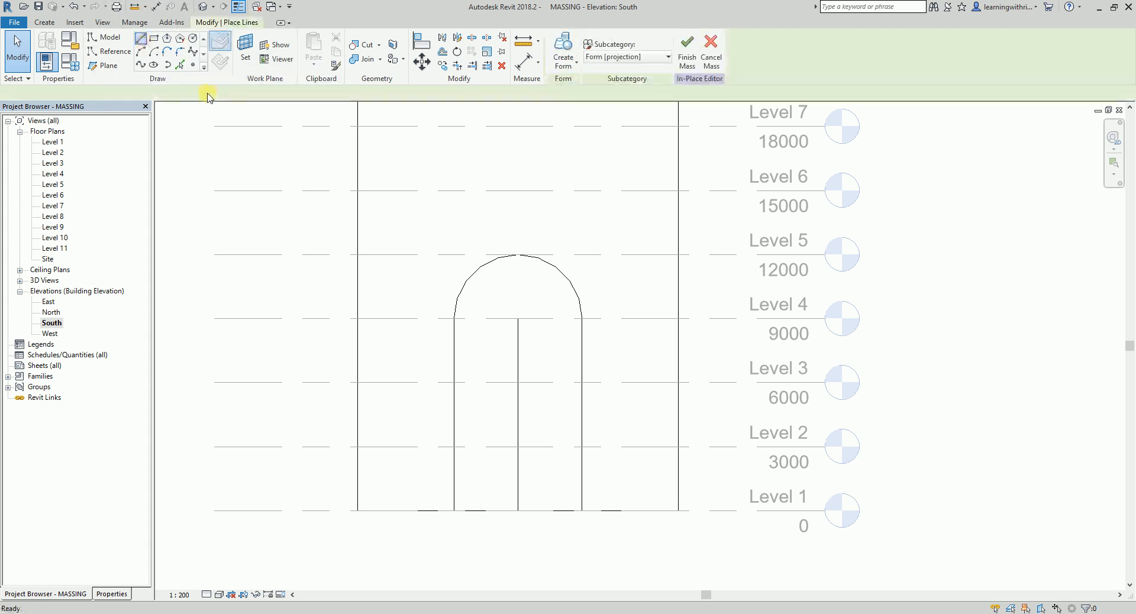
click(455, 510)
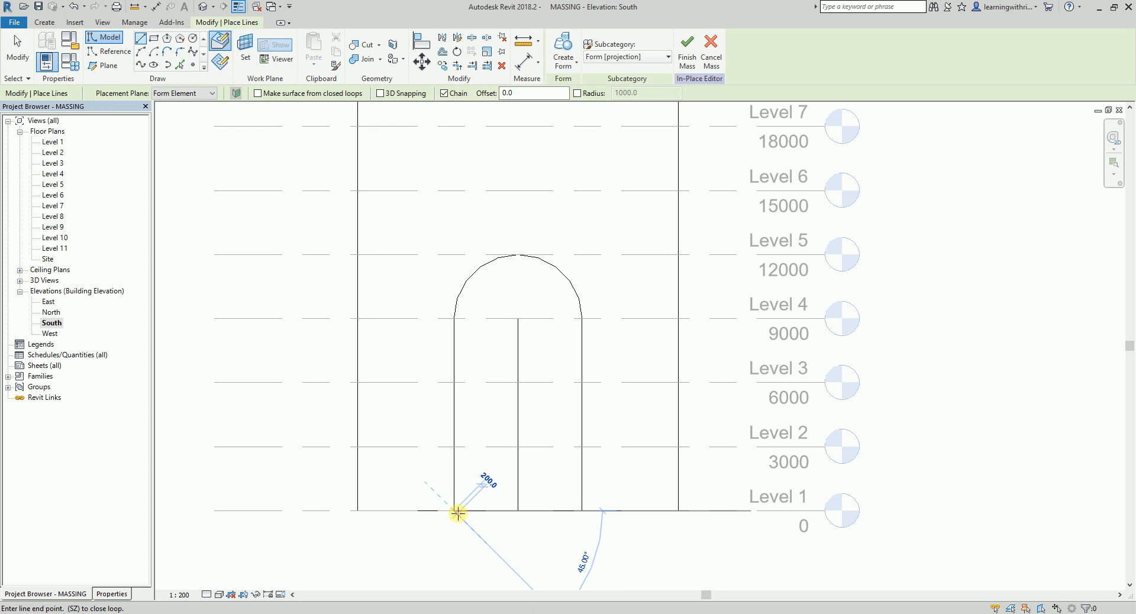
click(582, 510)
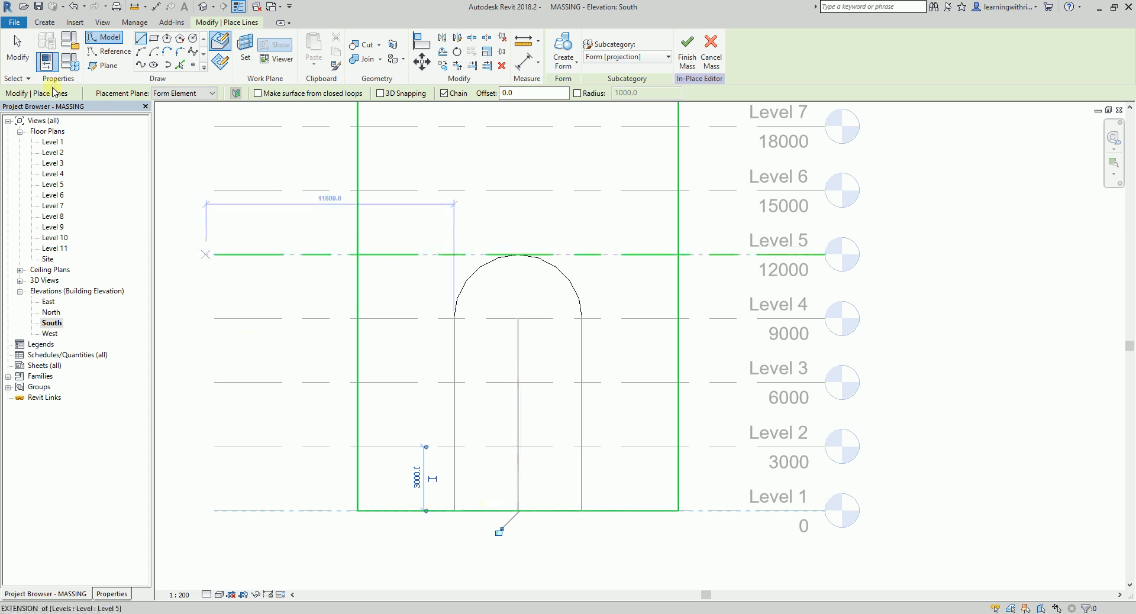
click(18, 52)
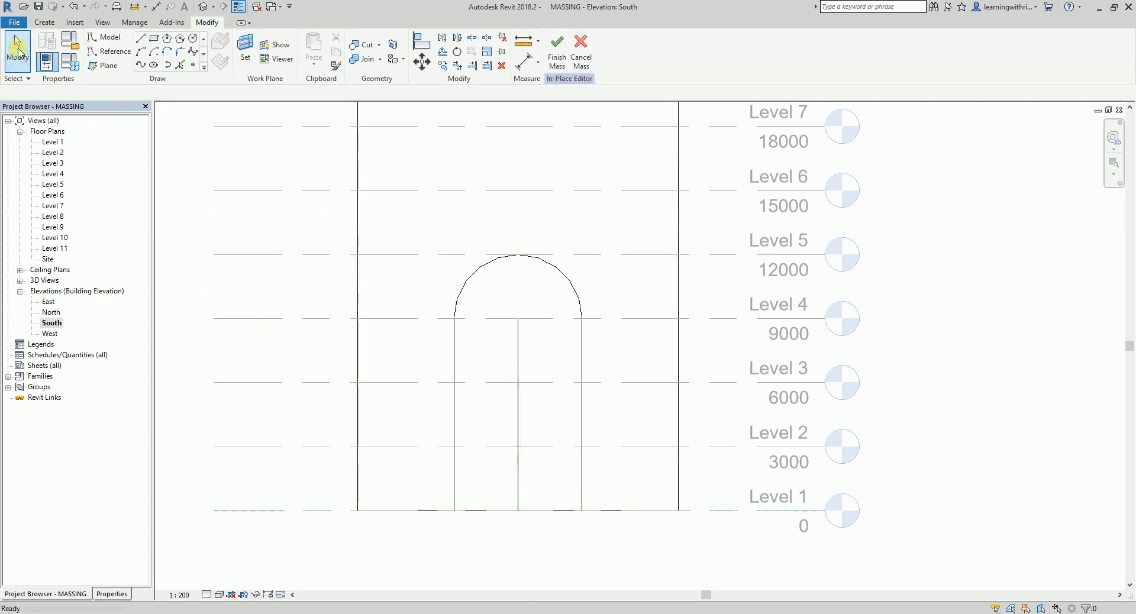
click(518, 355)
key(Delete)
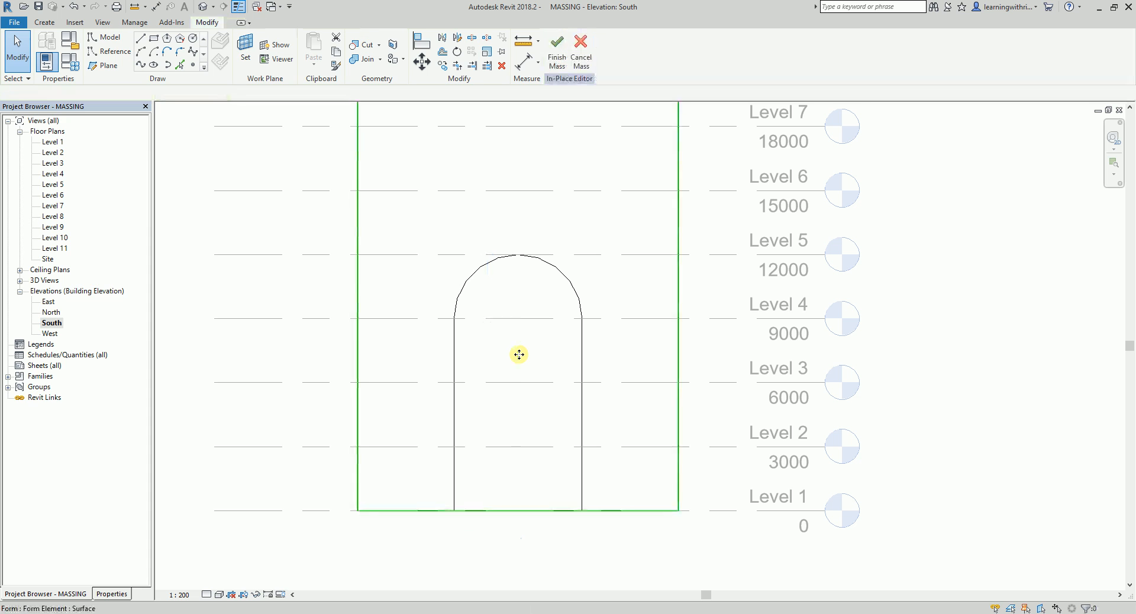
In the 3D view, select the whole closed arch outline on the south face and create a void form from it
click(202, 7)
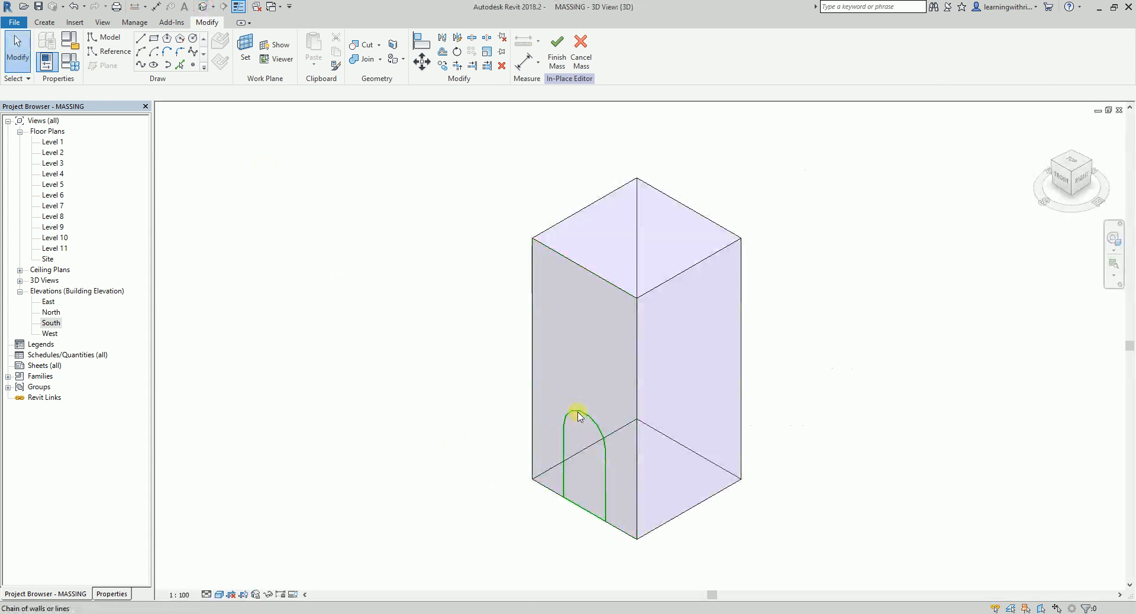
scroll(532, 506, up, 3)
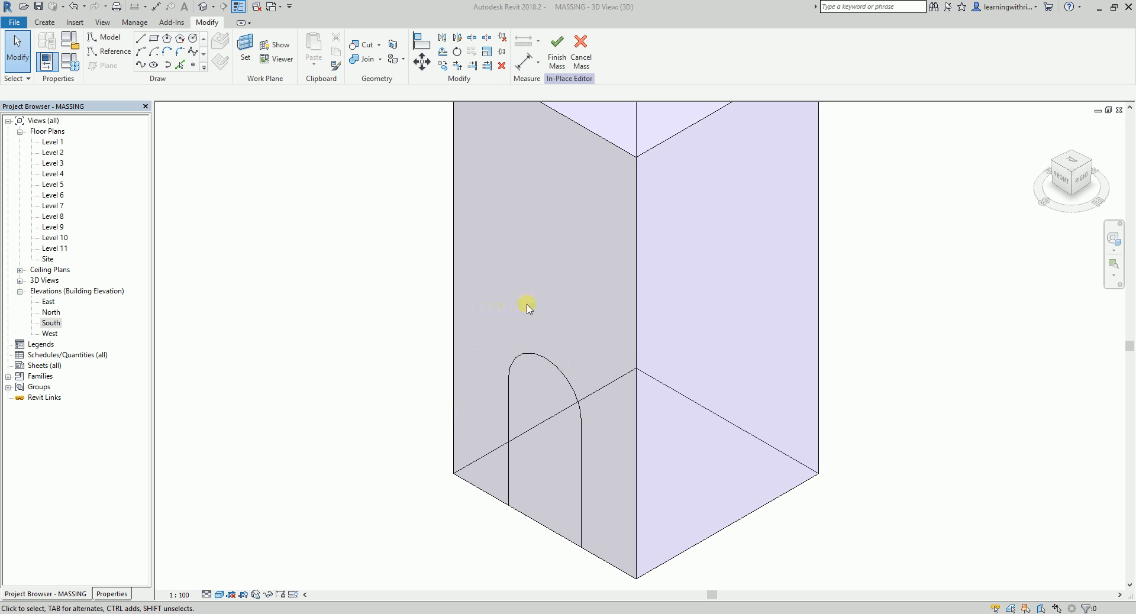
click(556, 368)
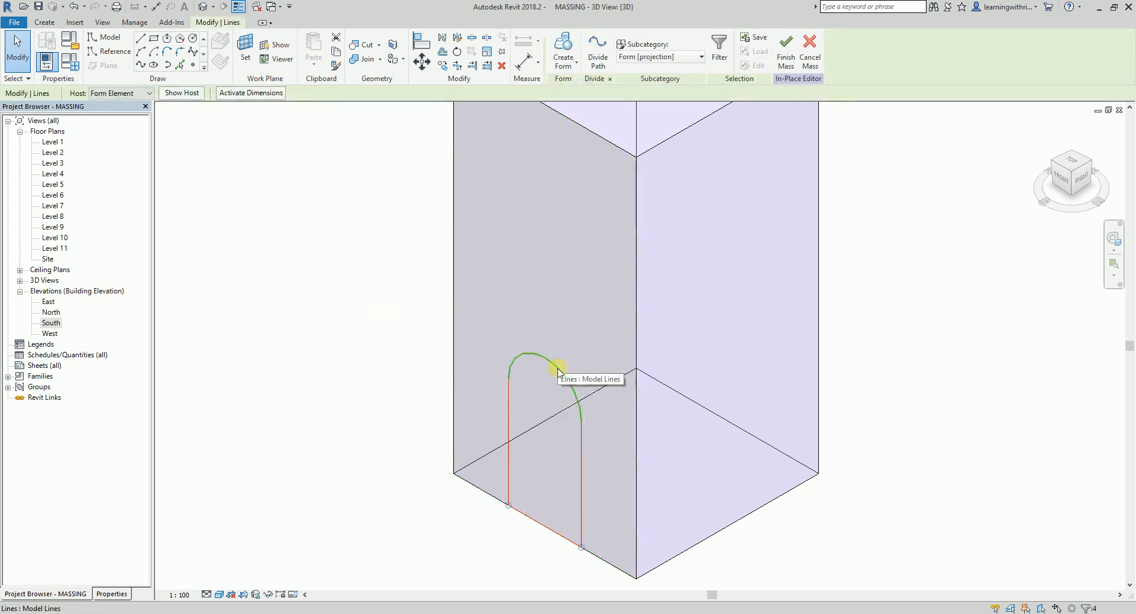
click(566, 67)
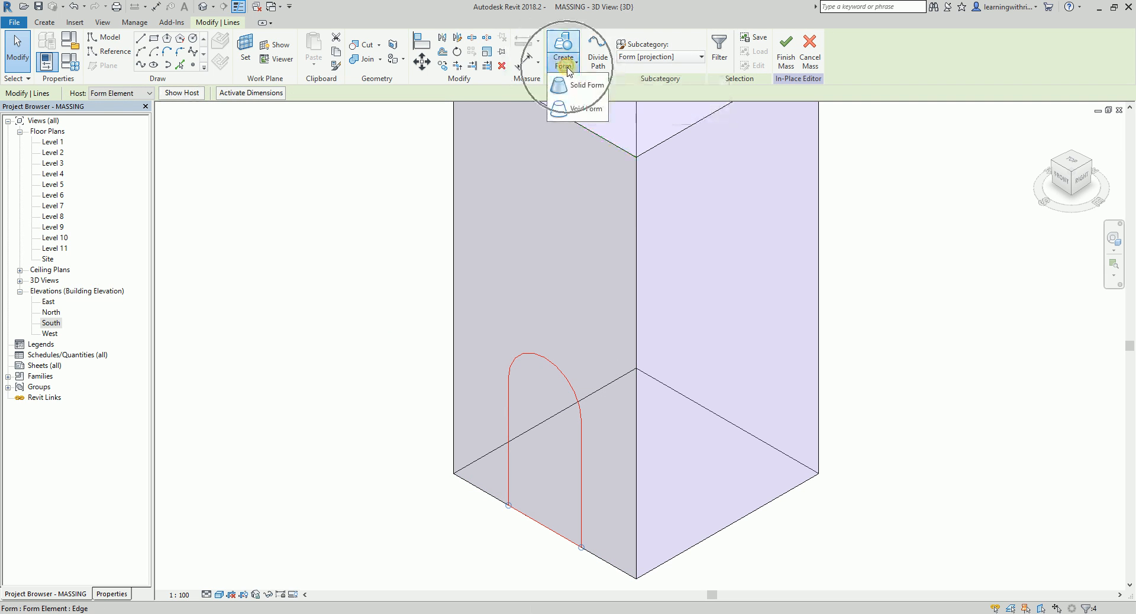
click(577, 110)
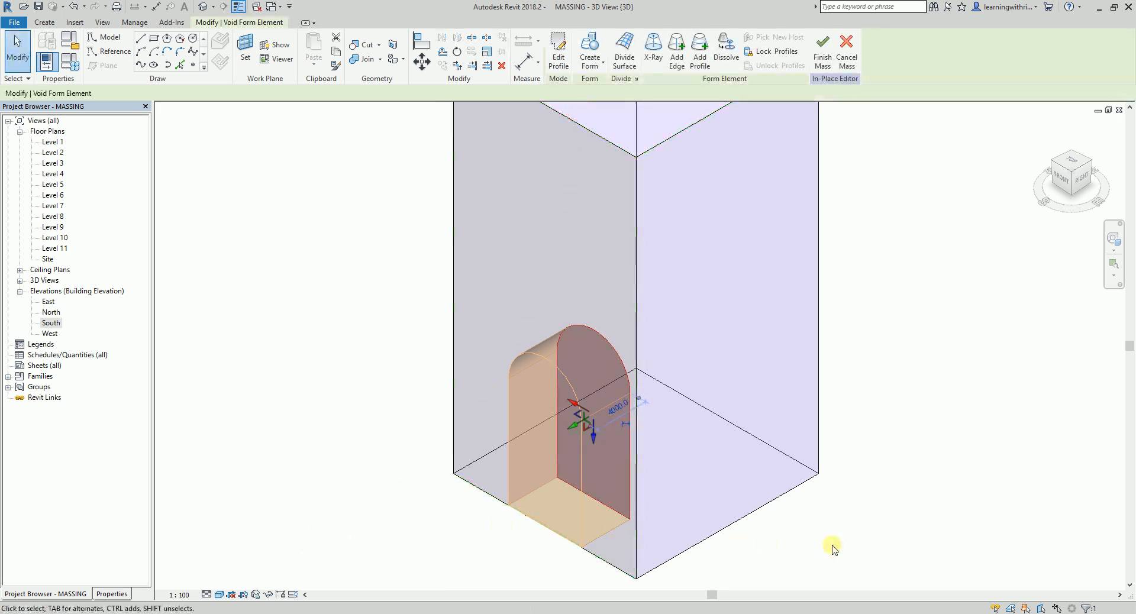
Extend the arched void's inner face through to the mass's north face, 15000 mm deep, cutting a full passage
shift+middle_drag(829, 544, 836, 570)
scroll(612, 483, up, 1)
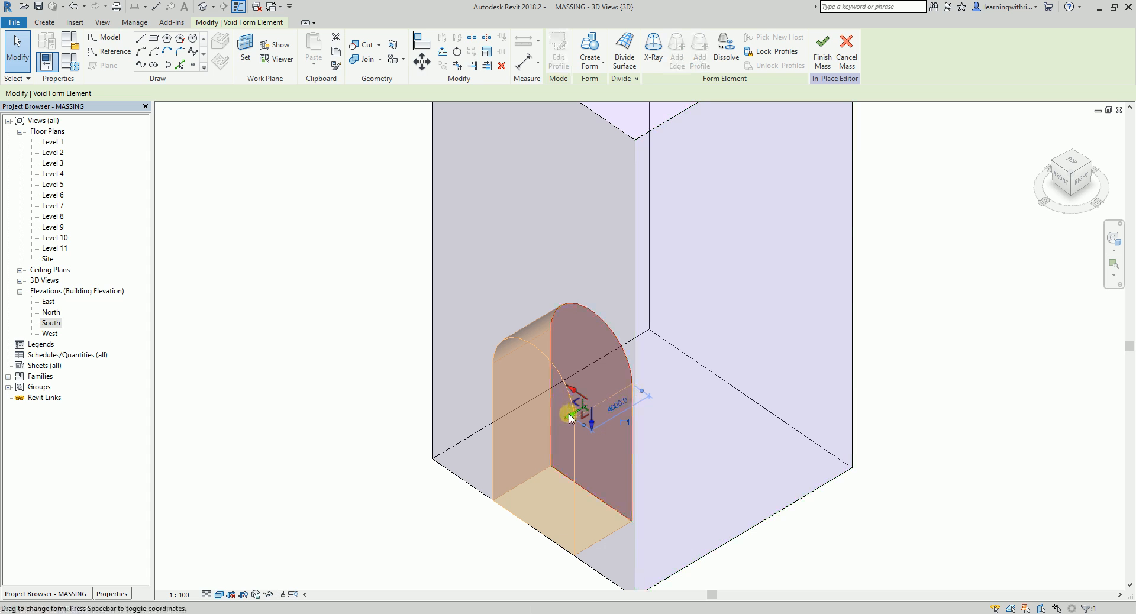
drag(570, 417, 739, 338)
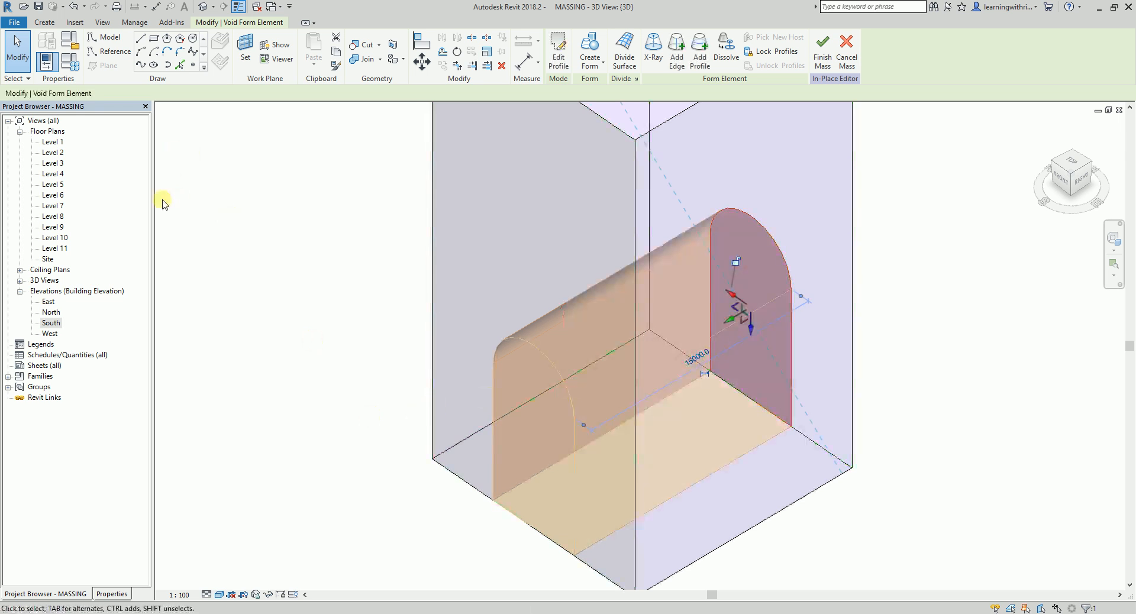
click(18, 46)
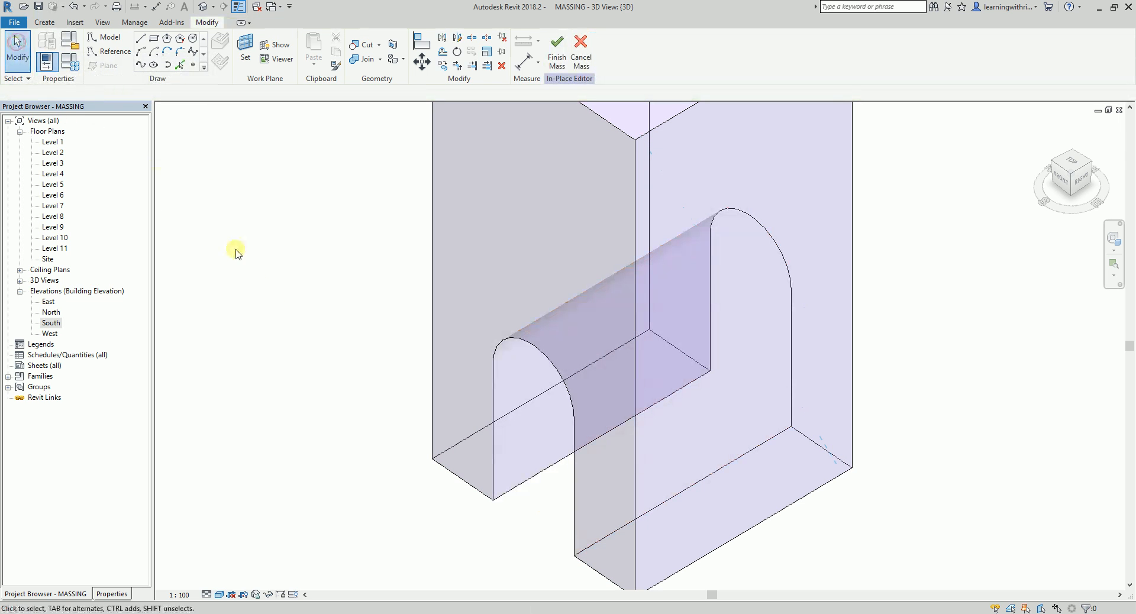
shift+middle_drag(296, 381, 592, 302)
shift+middle_drag(876, 372, 672, 393)
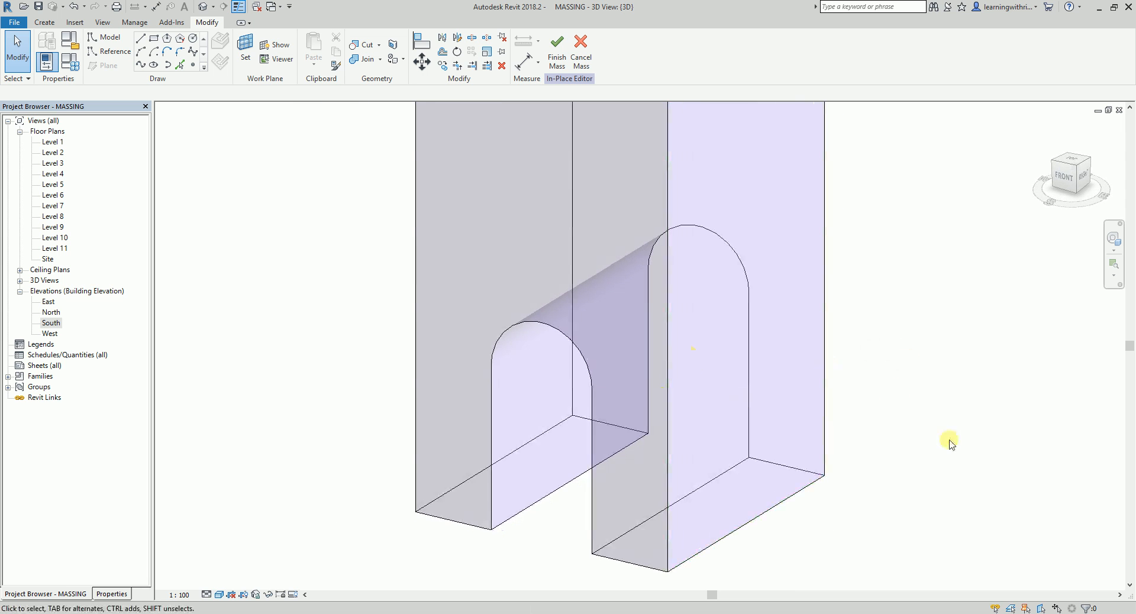
shift+middle_drag(946, 444, 1016, 424)
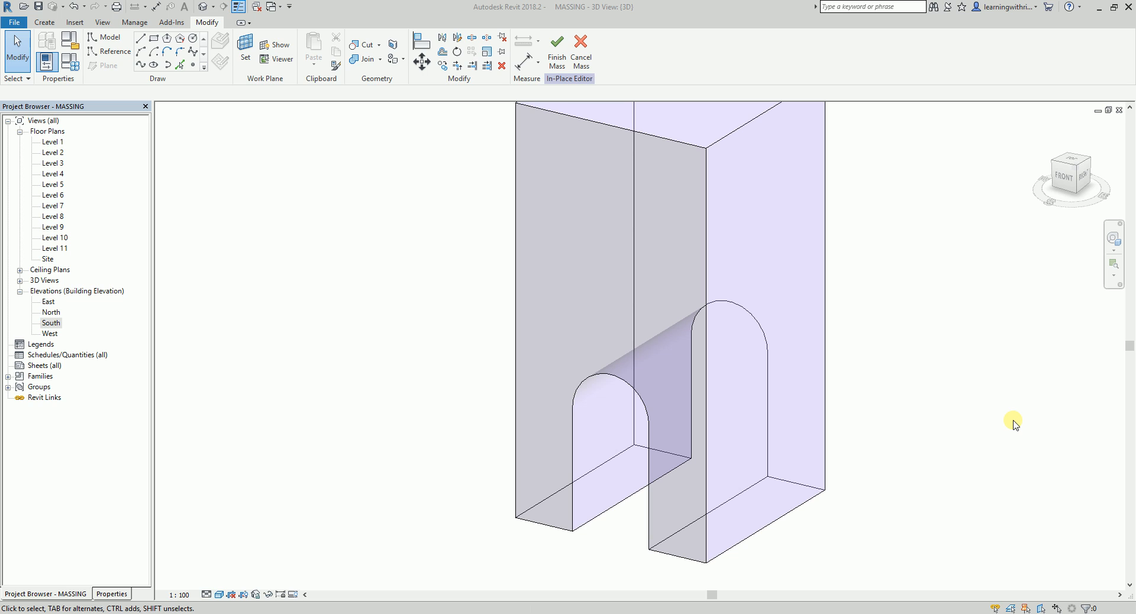
On the Level 11 floor plan, draw chained model lines along the mass's south, east and north edges, leaving the west edge open
click(631, 520)
click(60, 250)
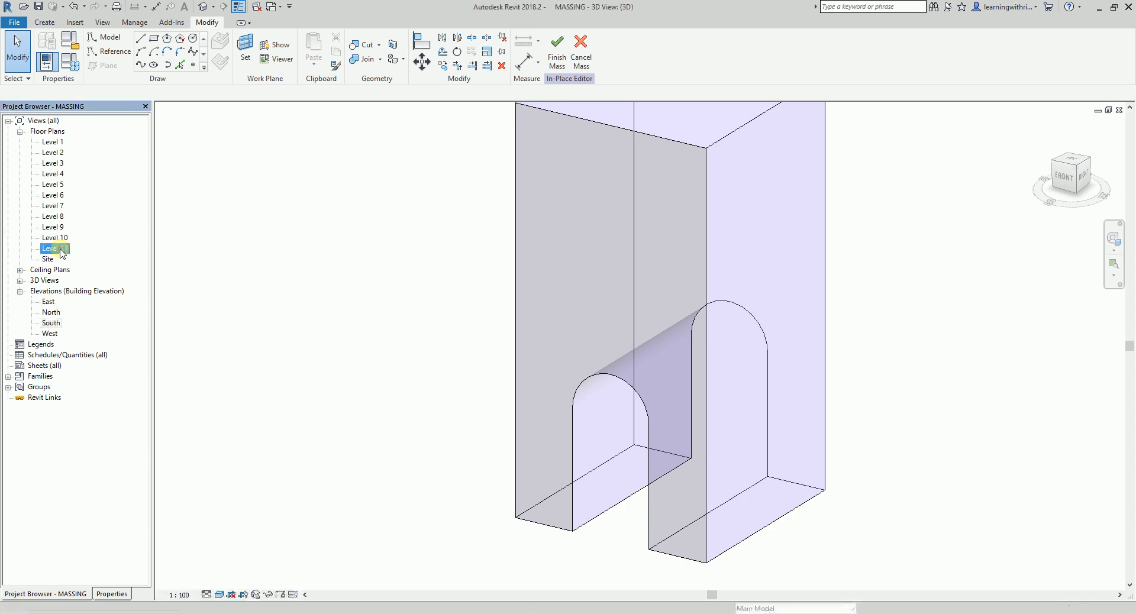
double_click(61, 251)
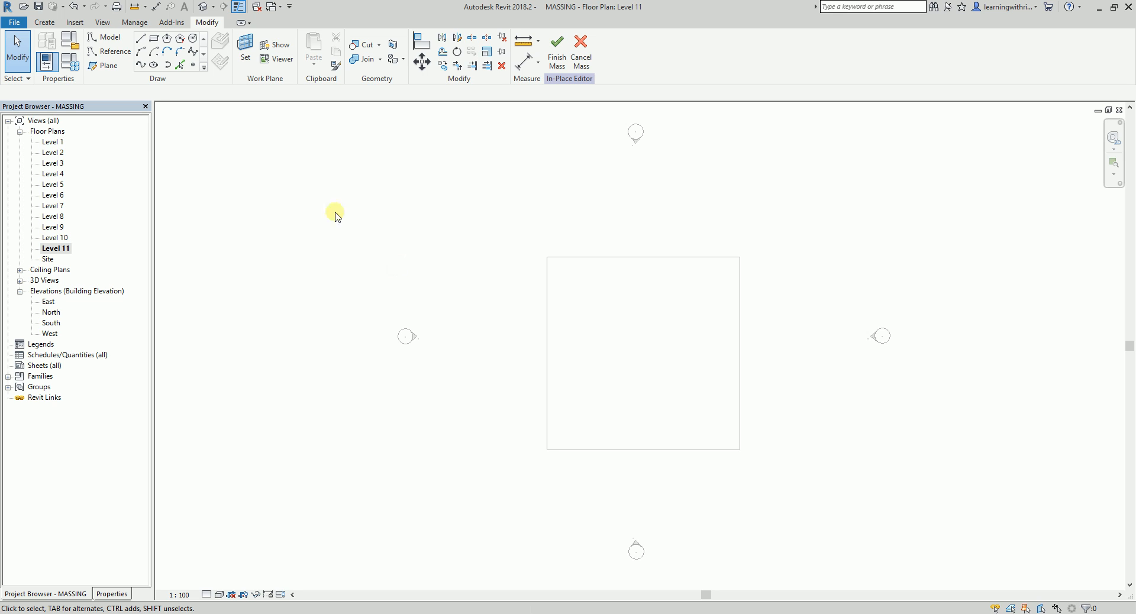
click(141, 42)
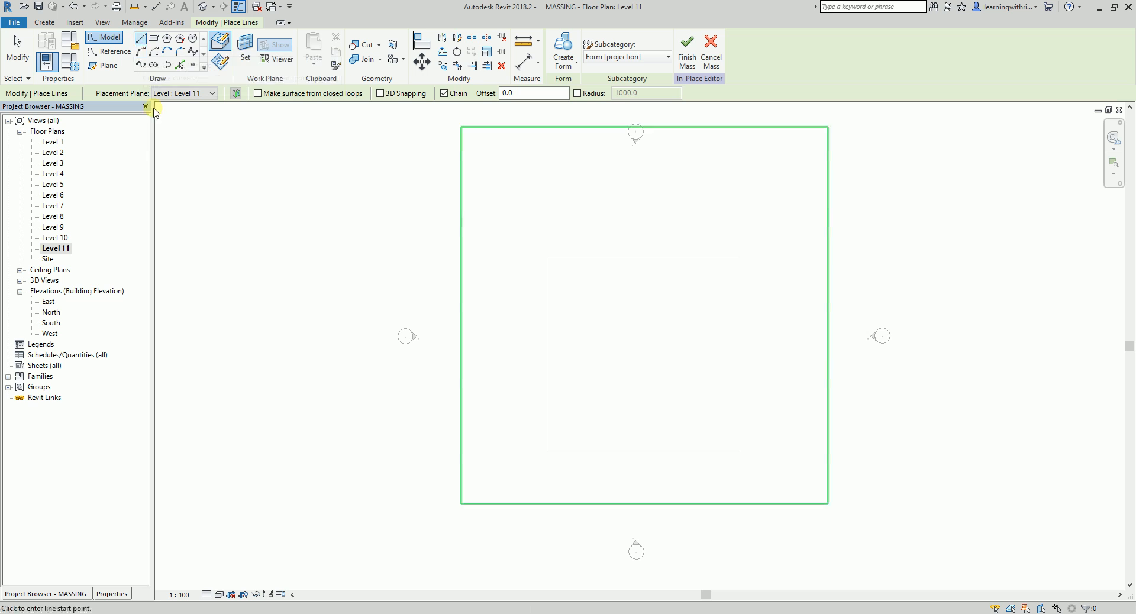
click(548, 451)
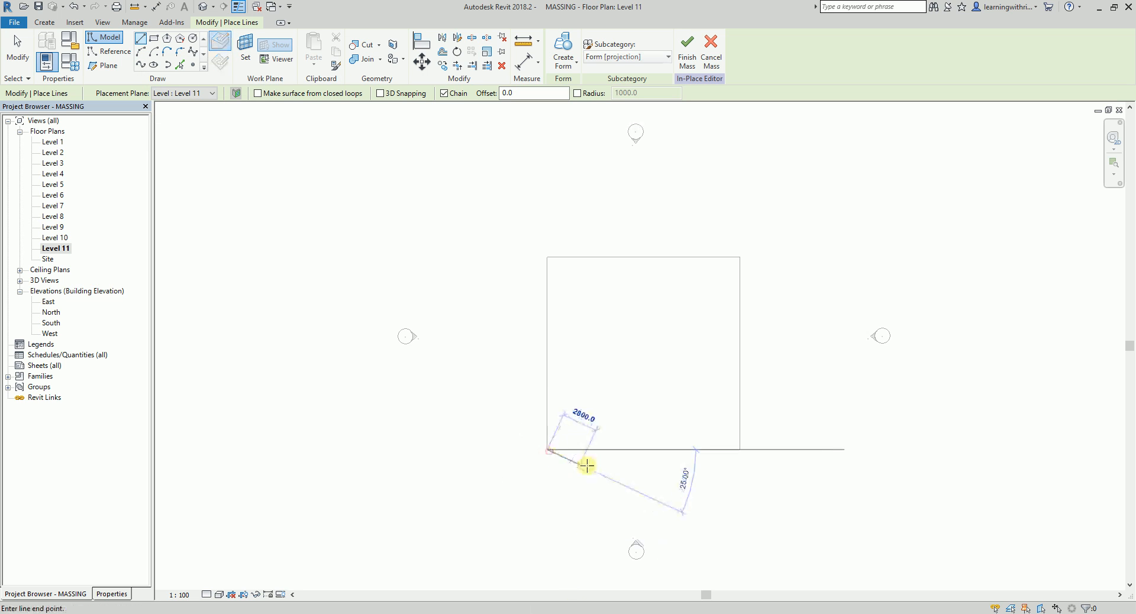
click(741, 450)
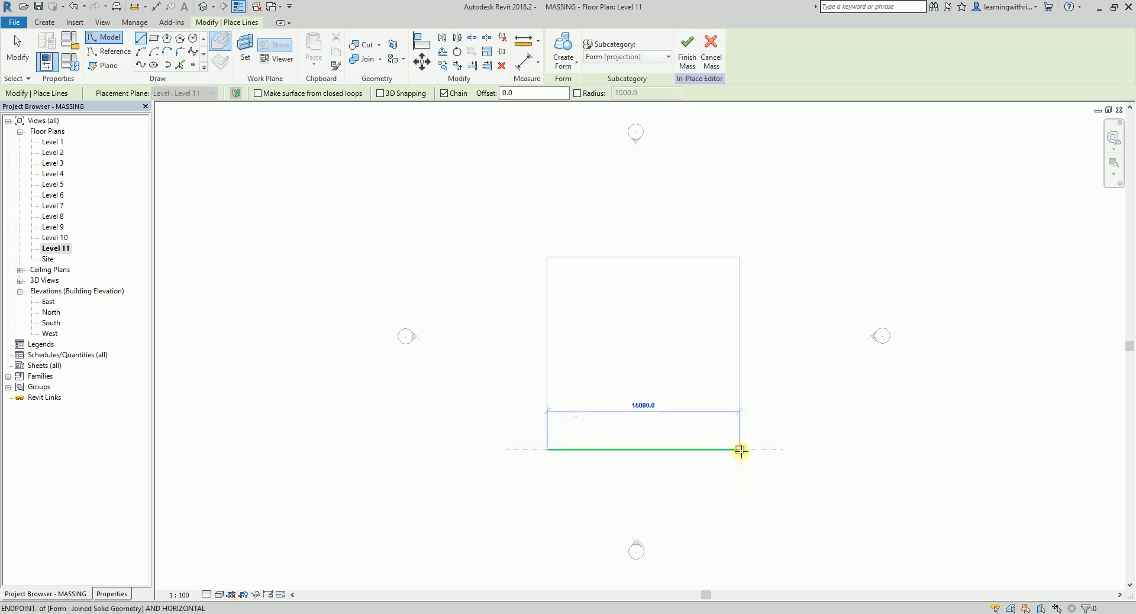
click(741, 257)
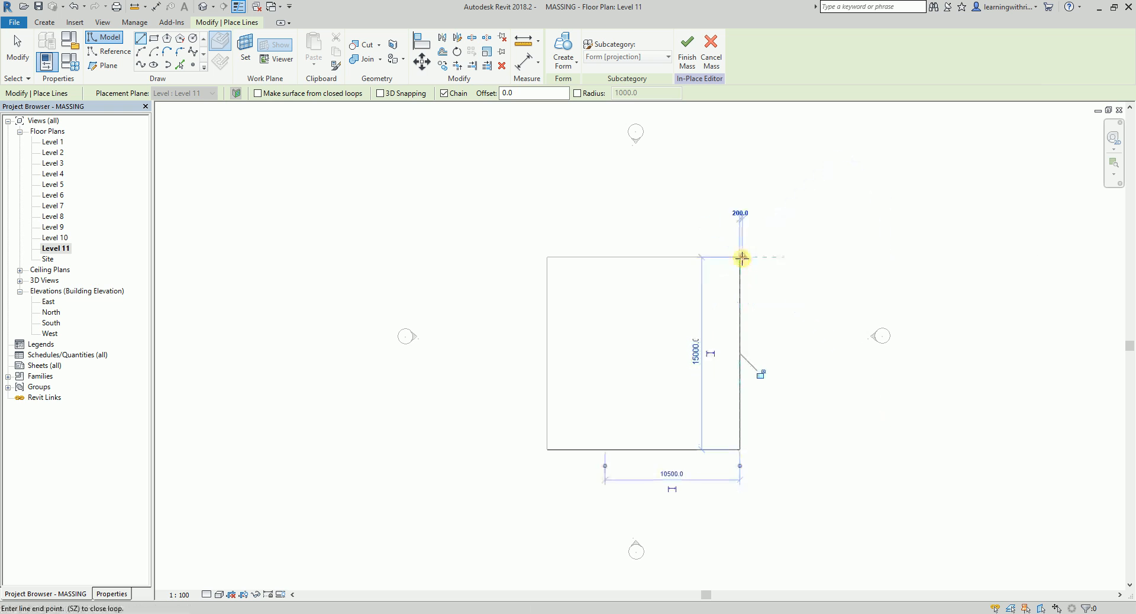
click(547, 257)
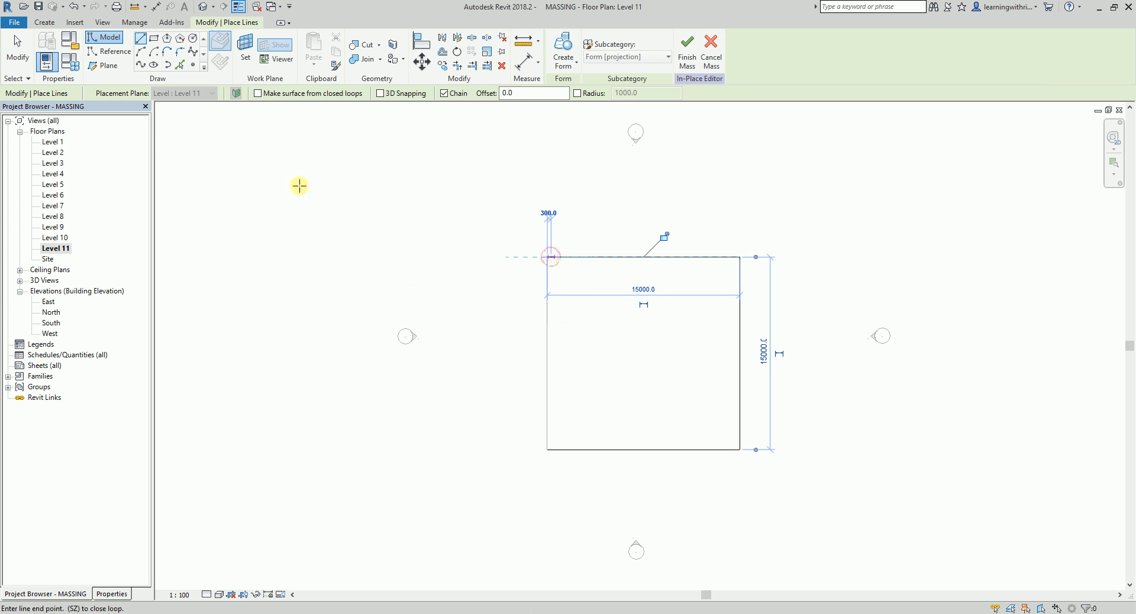
click(17, 51)
scroll(657, 383, up, 3)
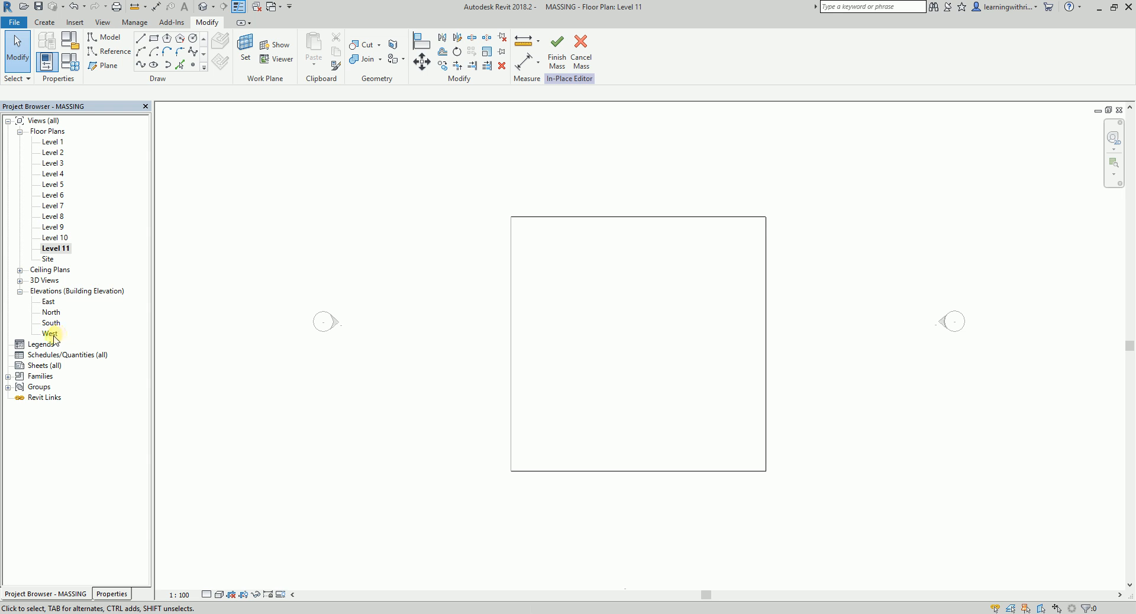
In the West elevation, start a model line and pick the mass's west face as its work plane
double_click(52, 335)
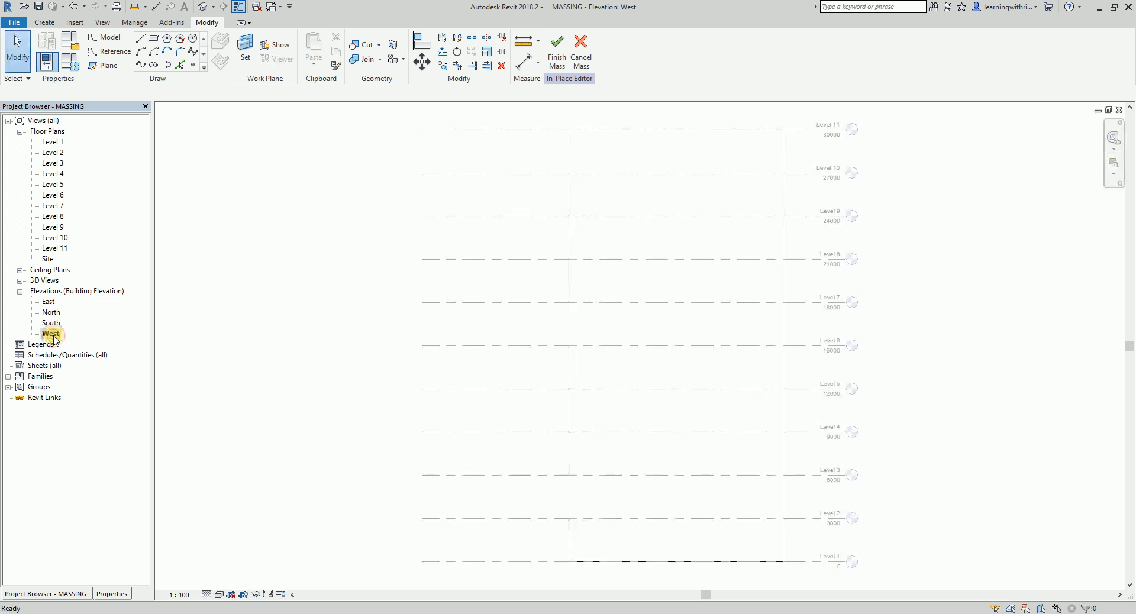
middle_drag(644, 248, 594, 388)
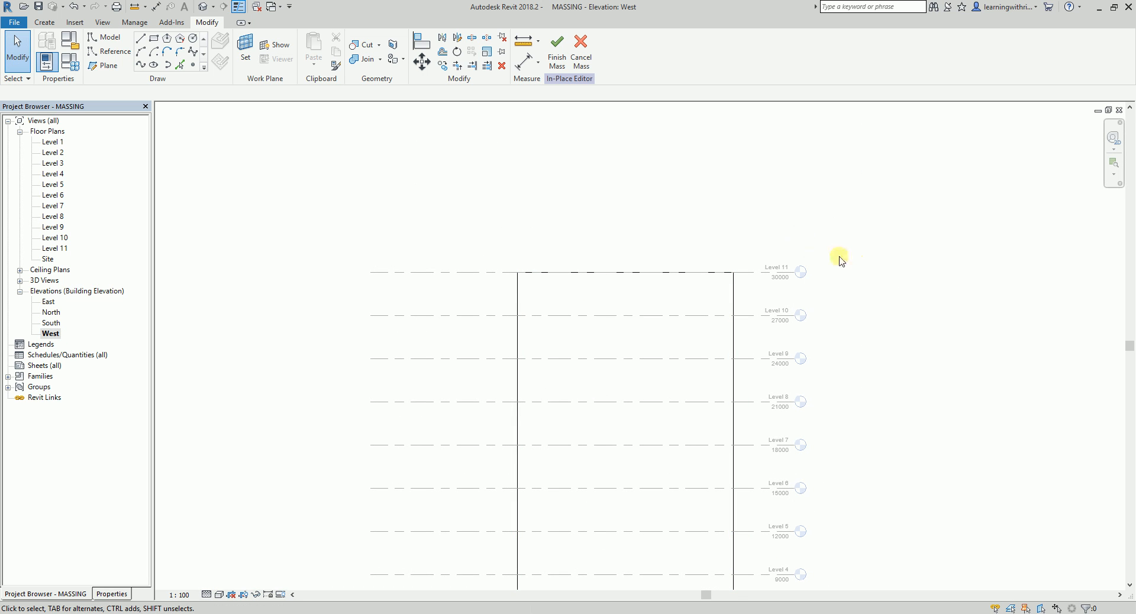
scroll(727, 246, up, 2)
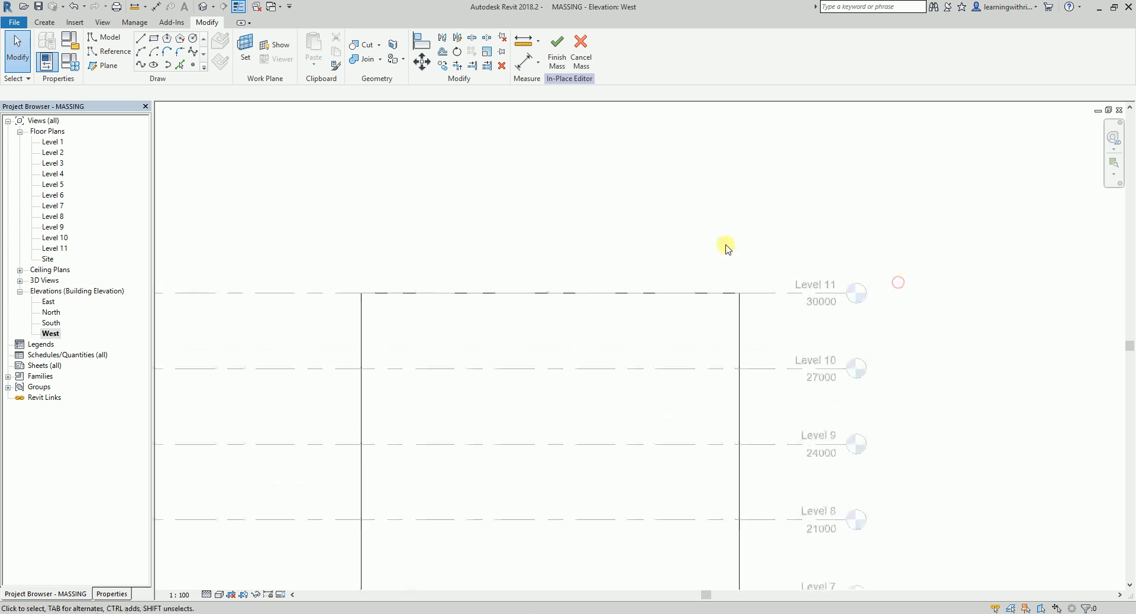
click(141, 39)
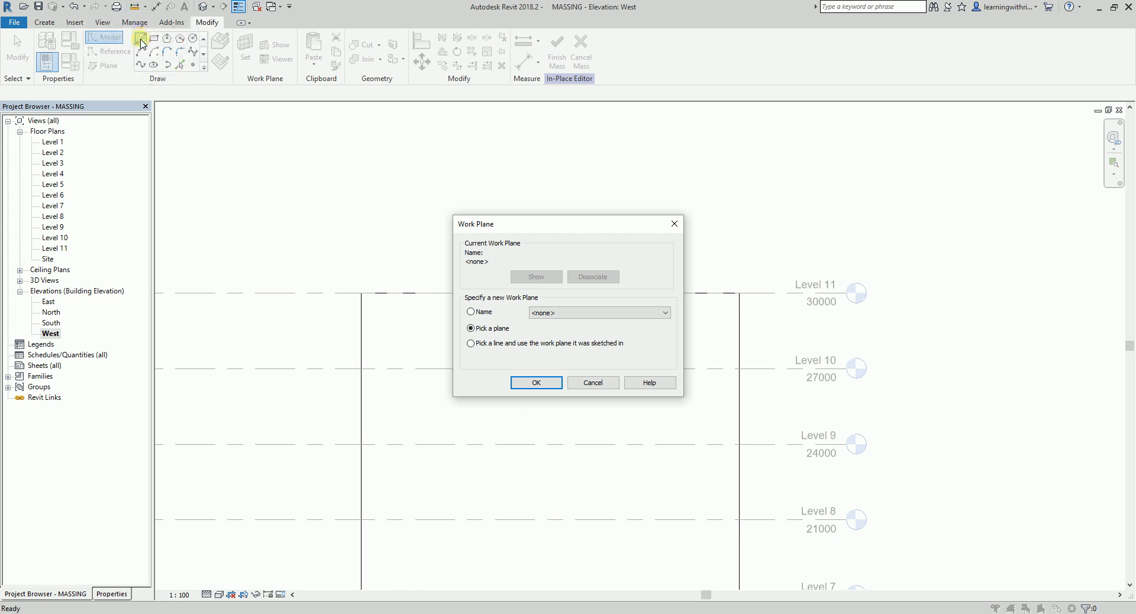
click(495, 329)
click(536, 383)
scroll(492, 395, down, 3)
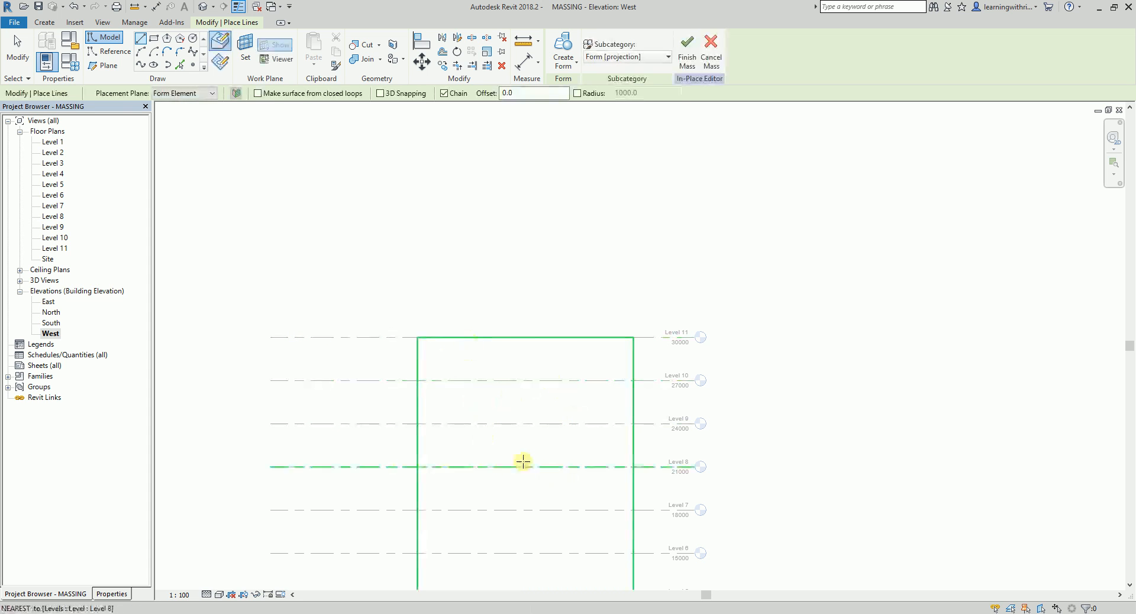
Draw a vertical model line on the west face down its south edge, from Level 11 to Level 9
click(143, 44)
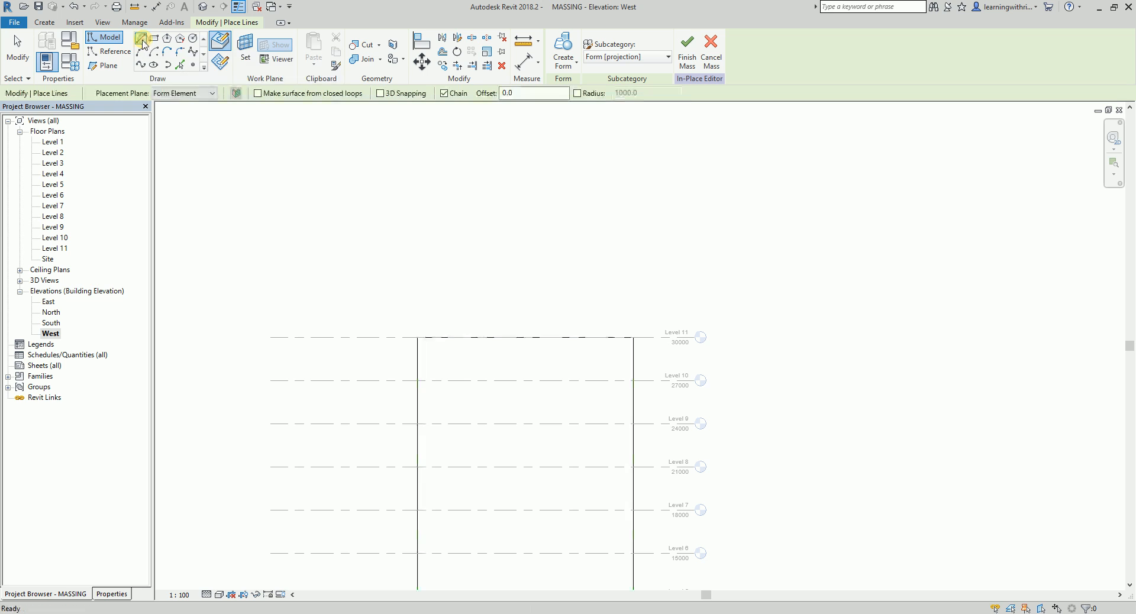
click(633, 338)
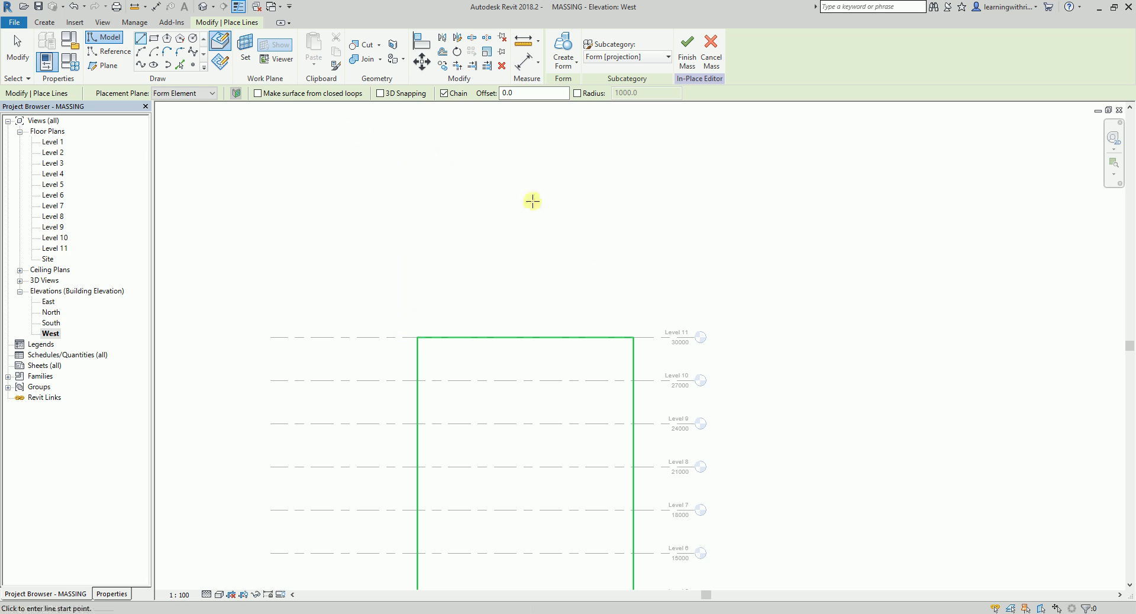
click(449, 95)
click(633, 336)
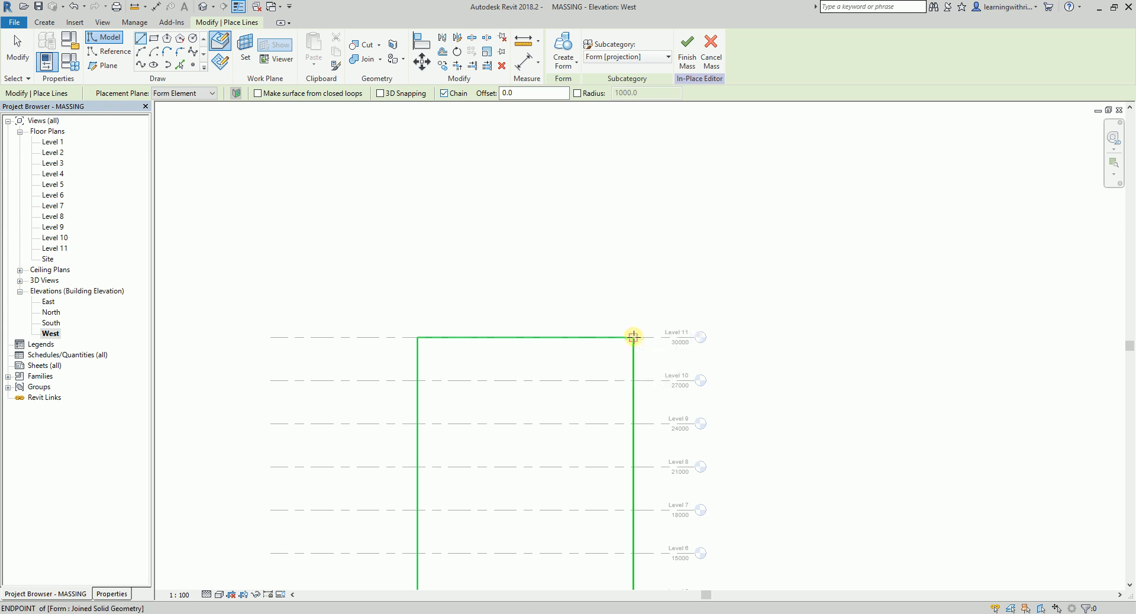
click(634, 336)
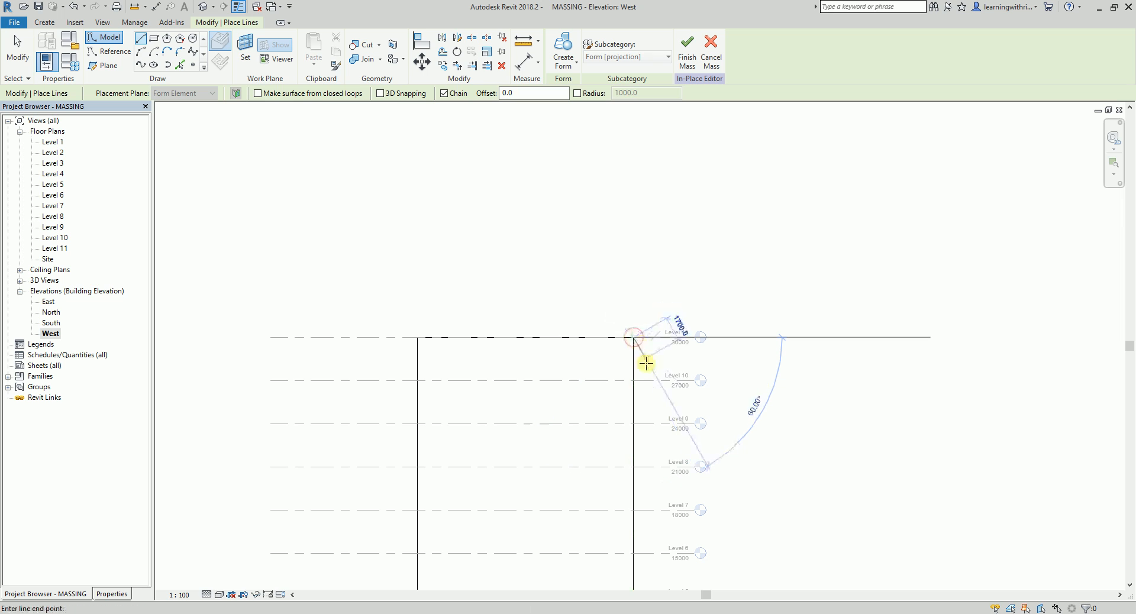
click(635, 424)
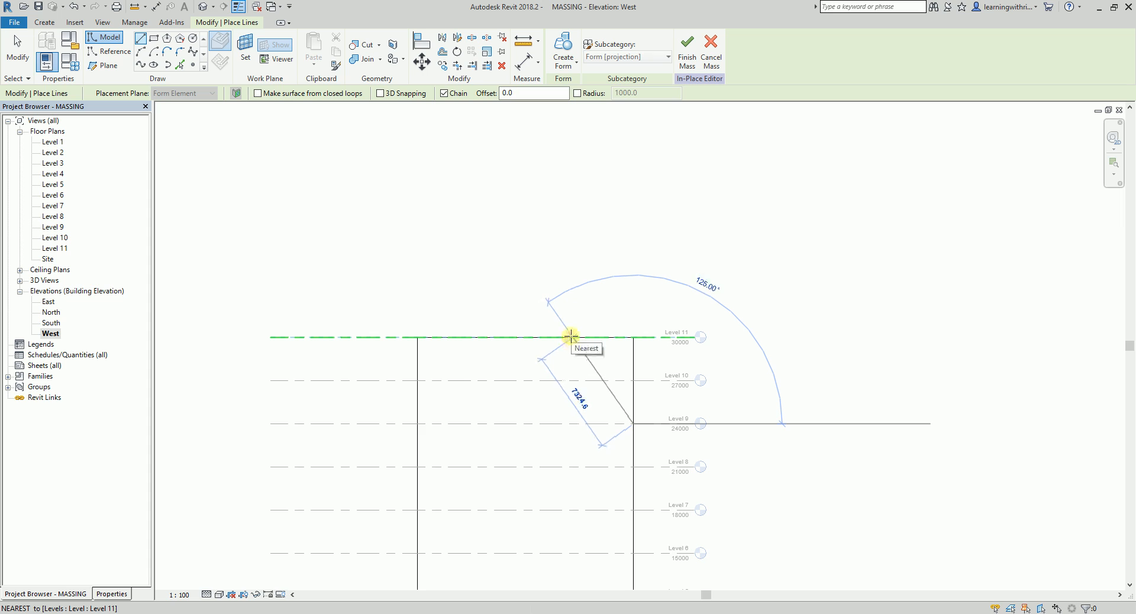
key(Escape)
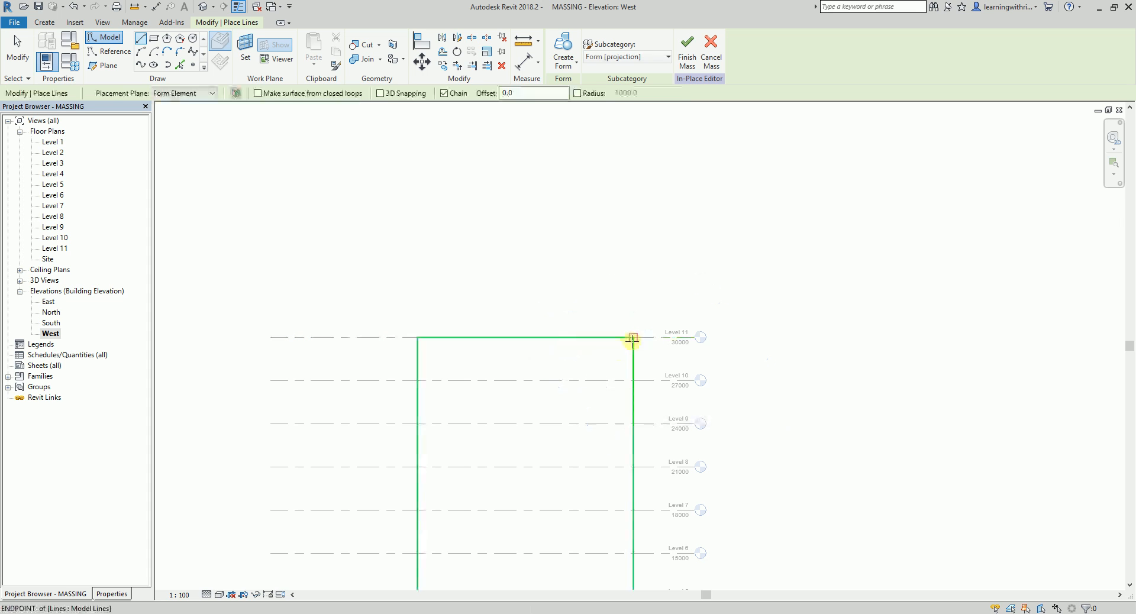
Close the triangular profile with a 4500 mm line along Level 11 from the south corner and a diagonal down to the south edge at Level 9
click(633, 338)
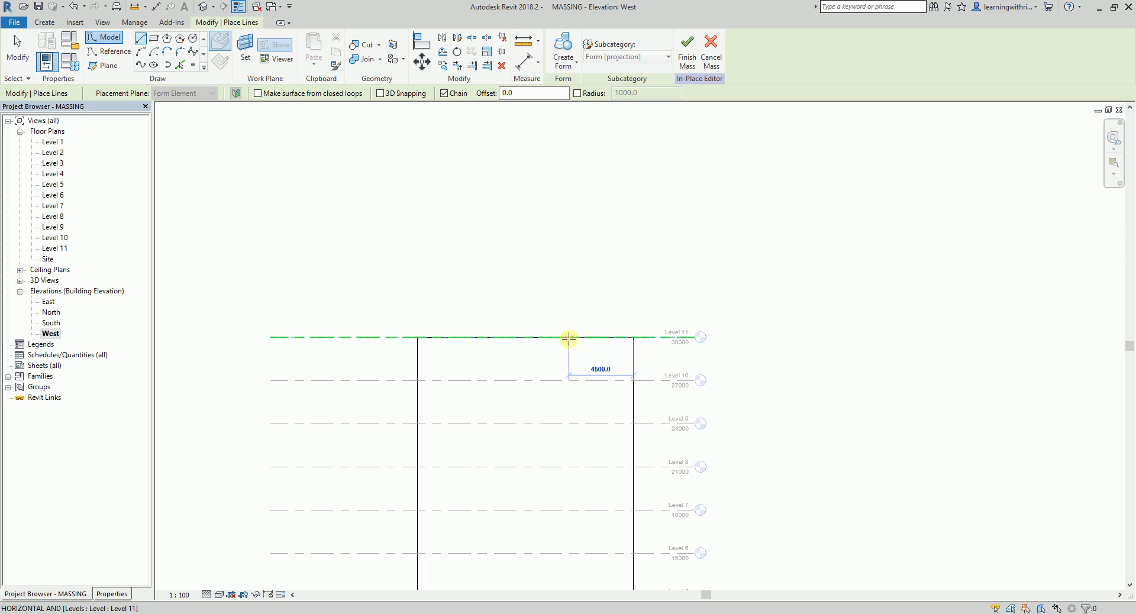
click(568, 338)
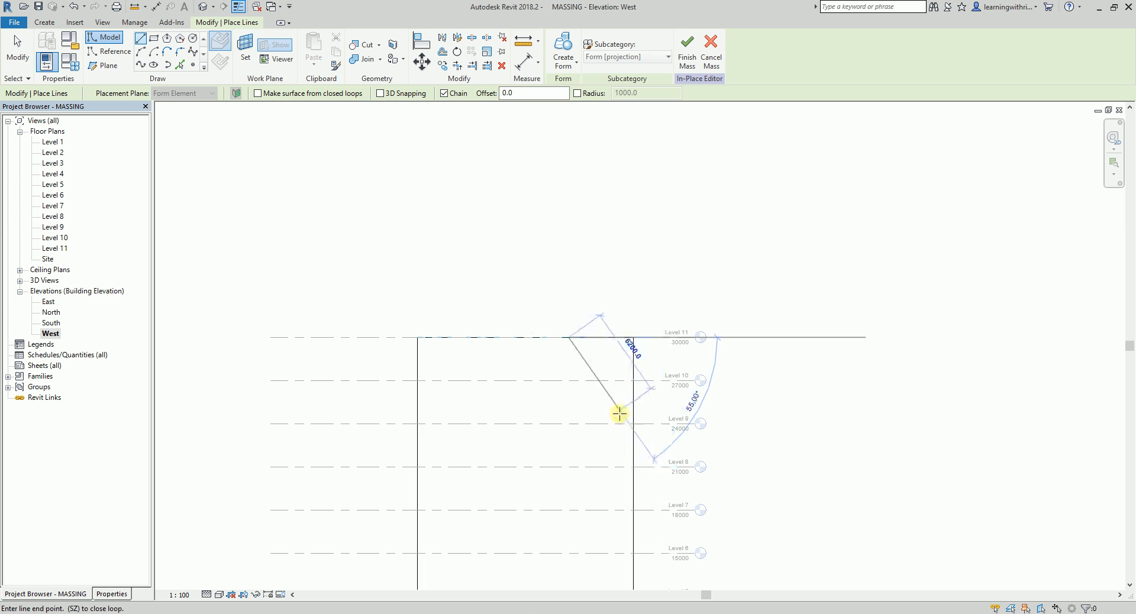
click(634, 424)
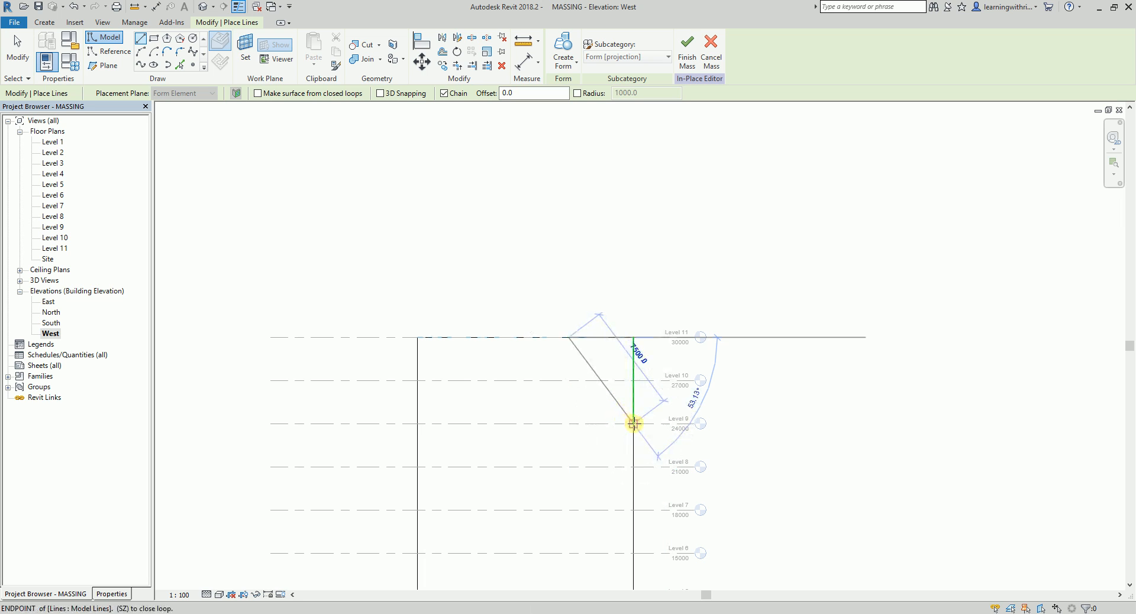
click(18, 47)
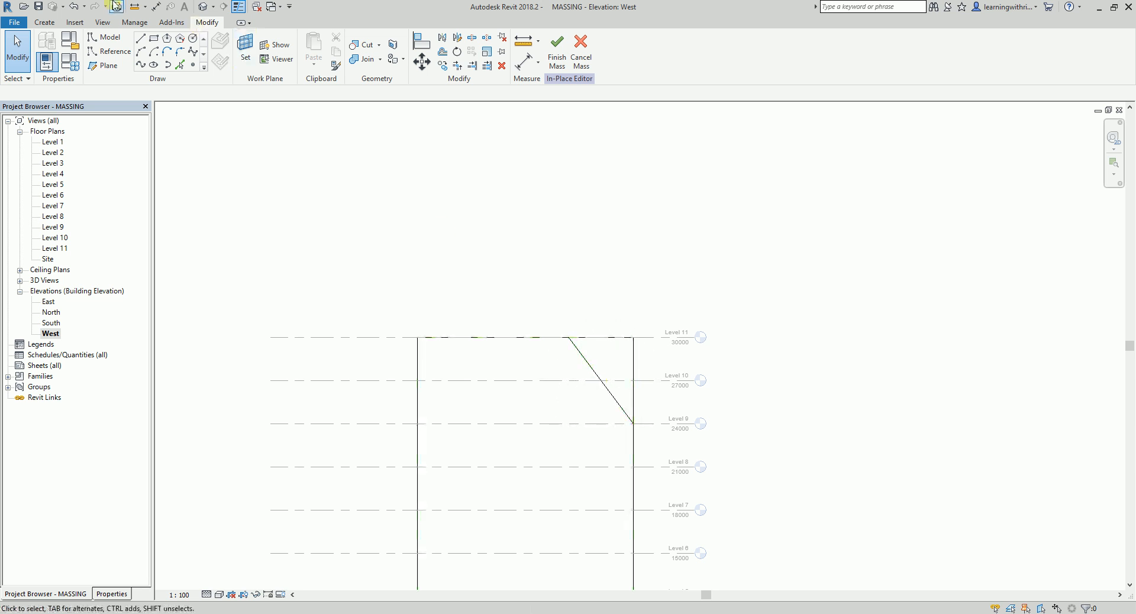
In the 3D view, select the three-sided path around the top together with the triangular profile and create a void form from them
click(202, 8)
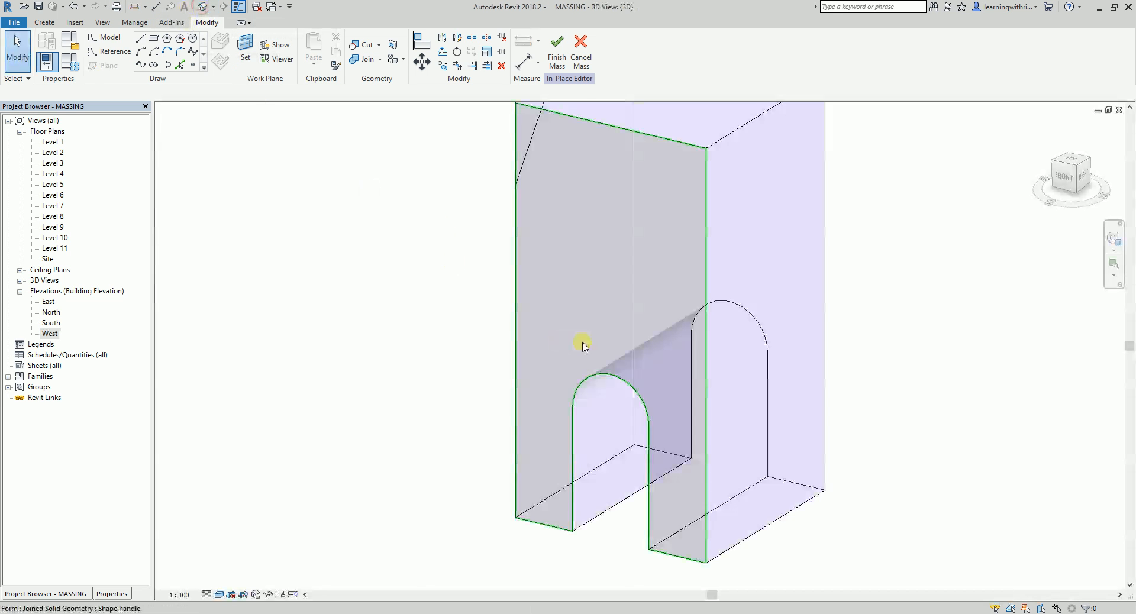
shift+middle_drag(581, 340, 751, 251)
scroll(755, 301, up, 4)
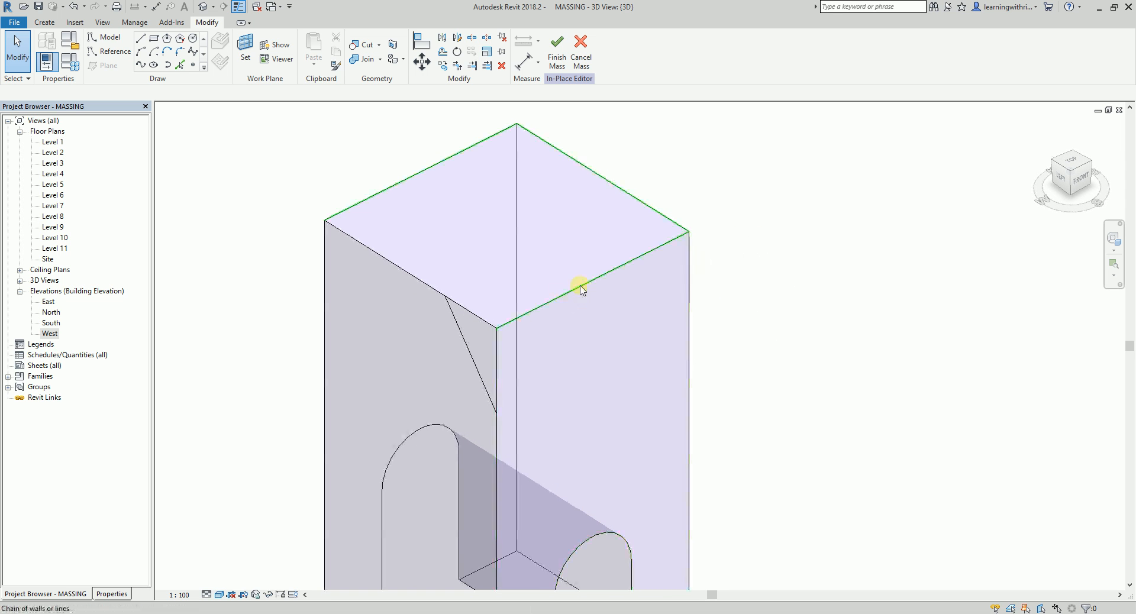
click(464, 351)
scroll(728, 384, down, 1)
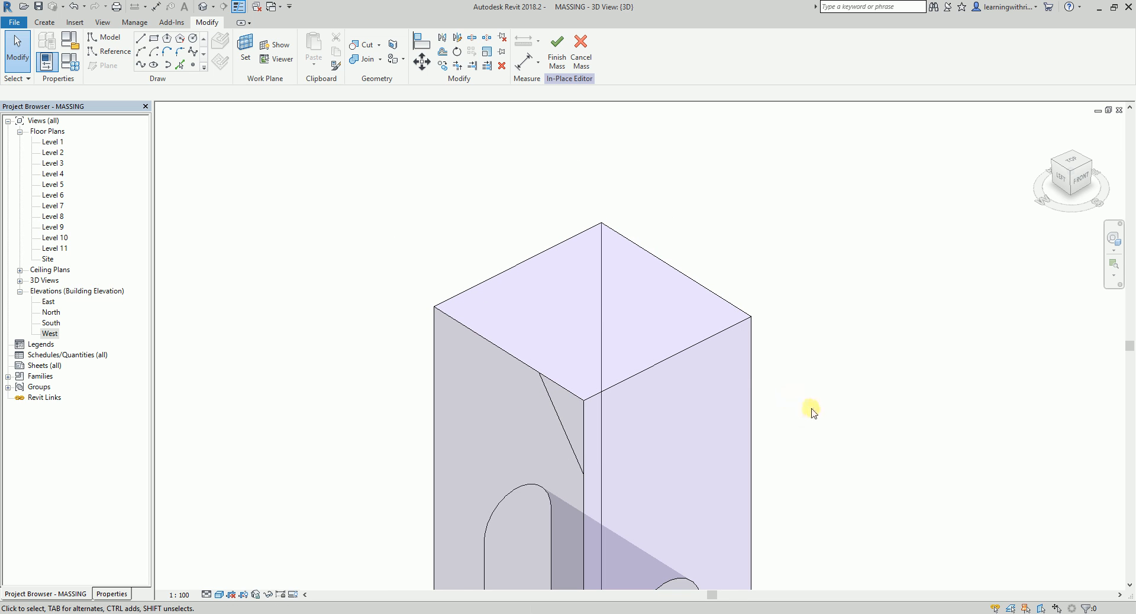
scroll(811, 413, up, 2)
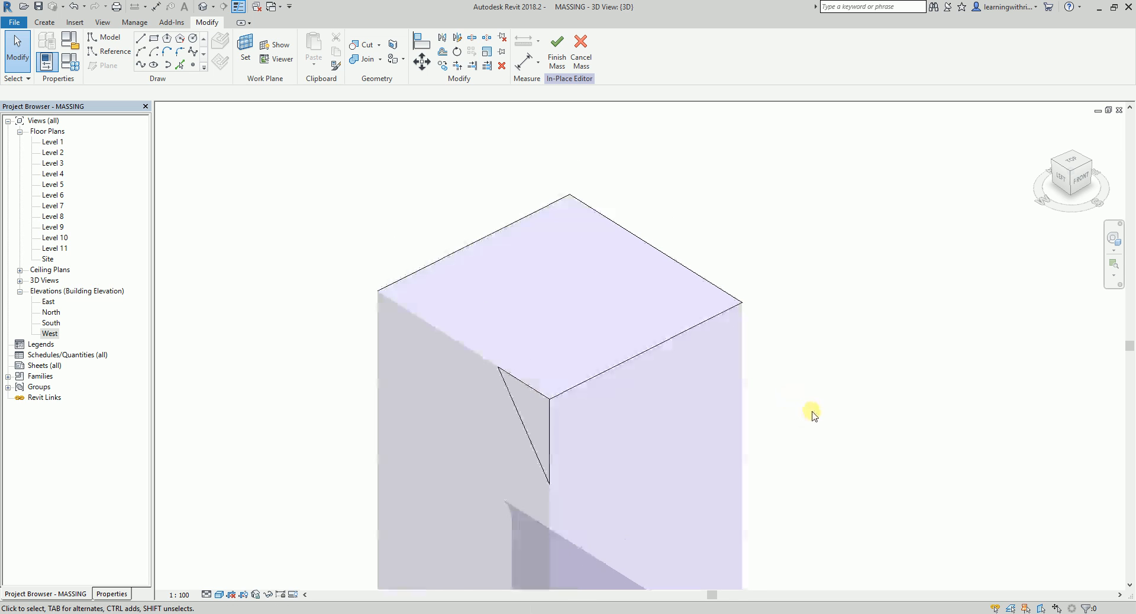
click(680, 314)
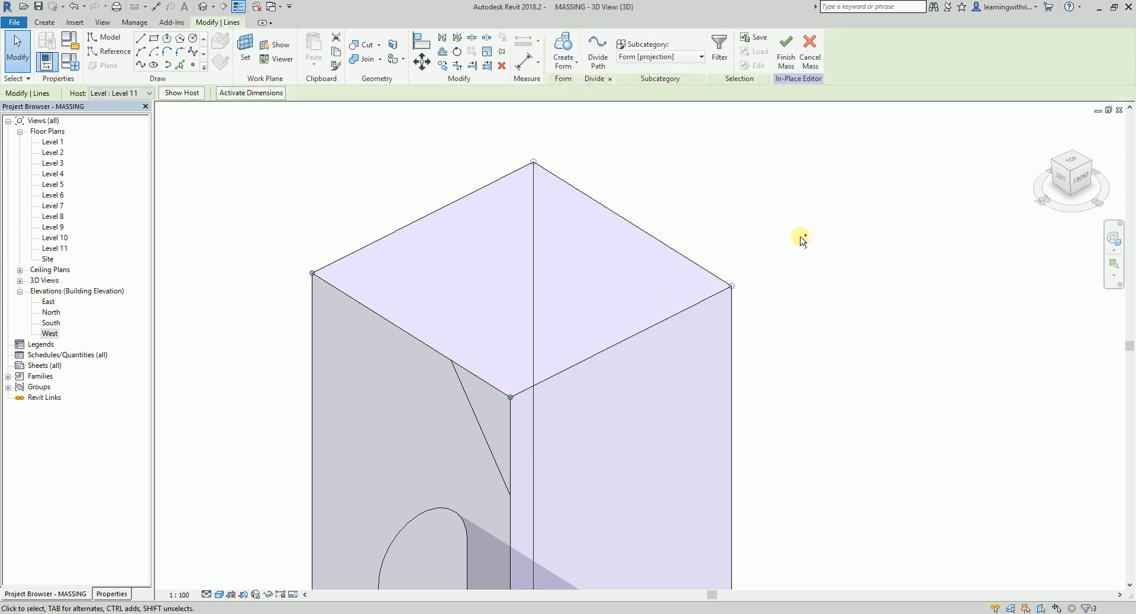
ctrl+click(476, 408)
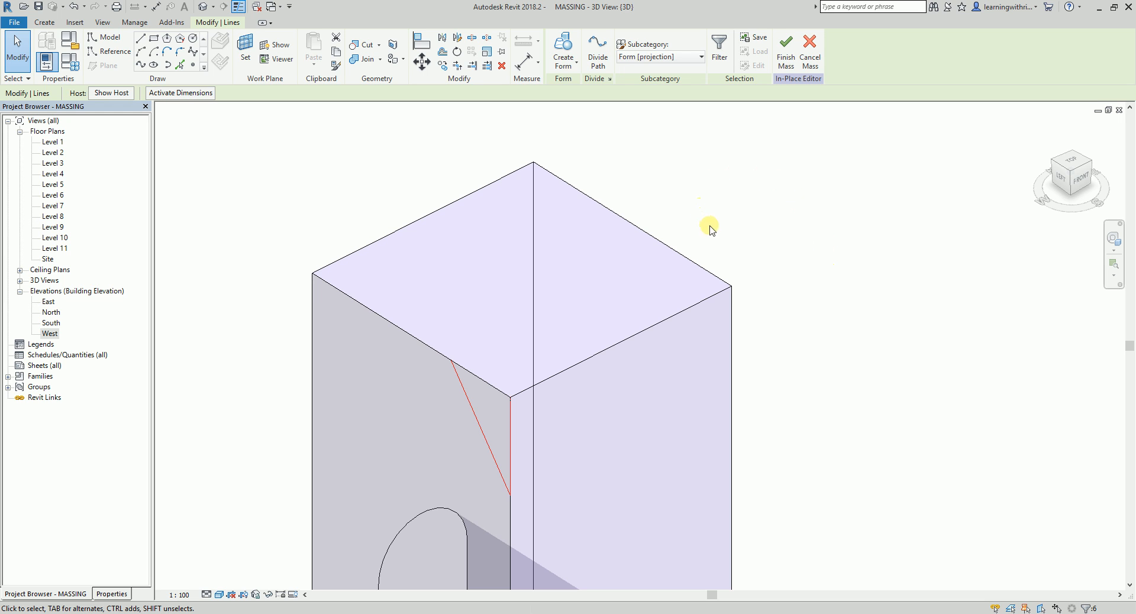
click(567, 68)
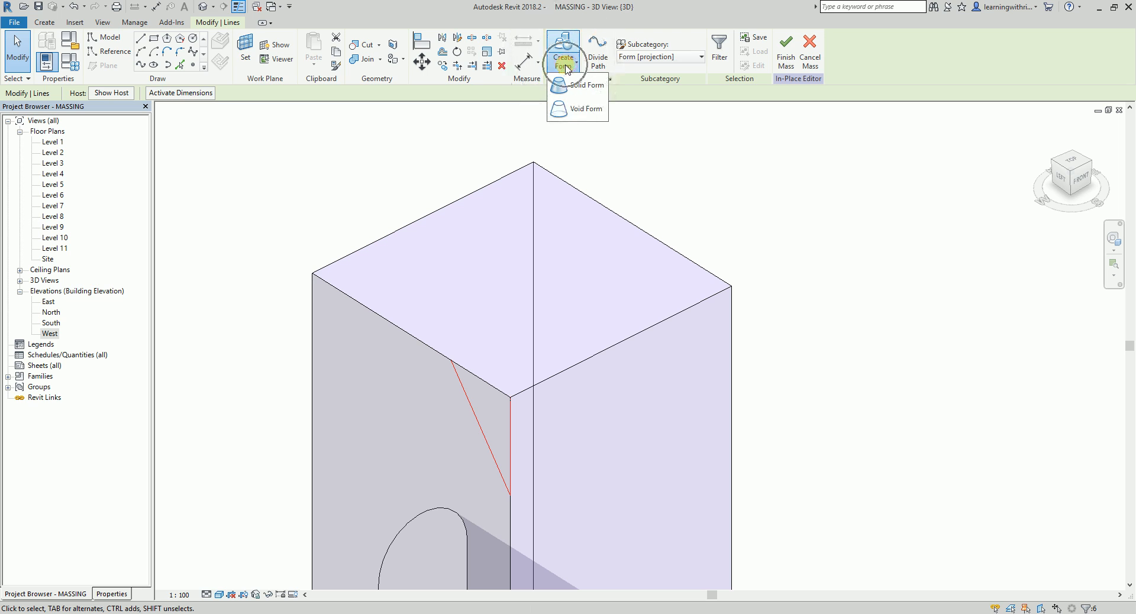
click(583, 110)
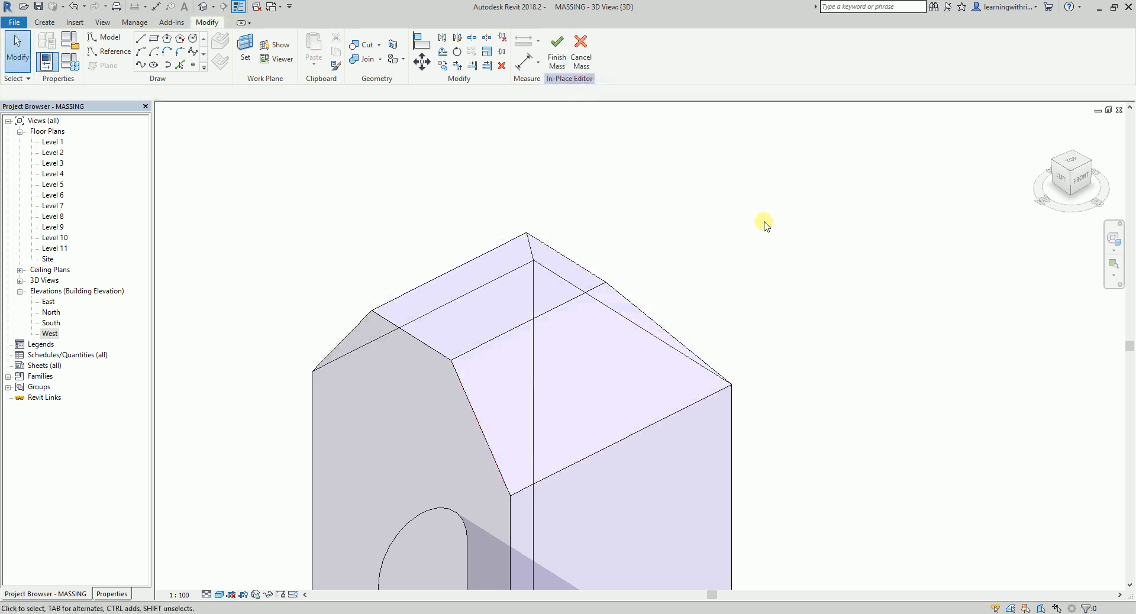
mouse_move(830, 326)
shift+middle_down()
mouse_move(793, 372)
mouse_move(675, 359)
mouse_move(604, 393)
mouse_move(662, 456)
mouse_move(779, 383)
mouse_move(878, 251)
mouse_move(939, 267)
mouse_move(829, 296)
mouse_move(870, 342)
mouse_move(832, 403)
mouse_move(662, 332)
mouse_move(589, 346)
mouse_move(779, 358)
mouse_move(860, 388)
mouse_move(895, 348)
shift+middle_up()
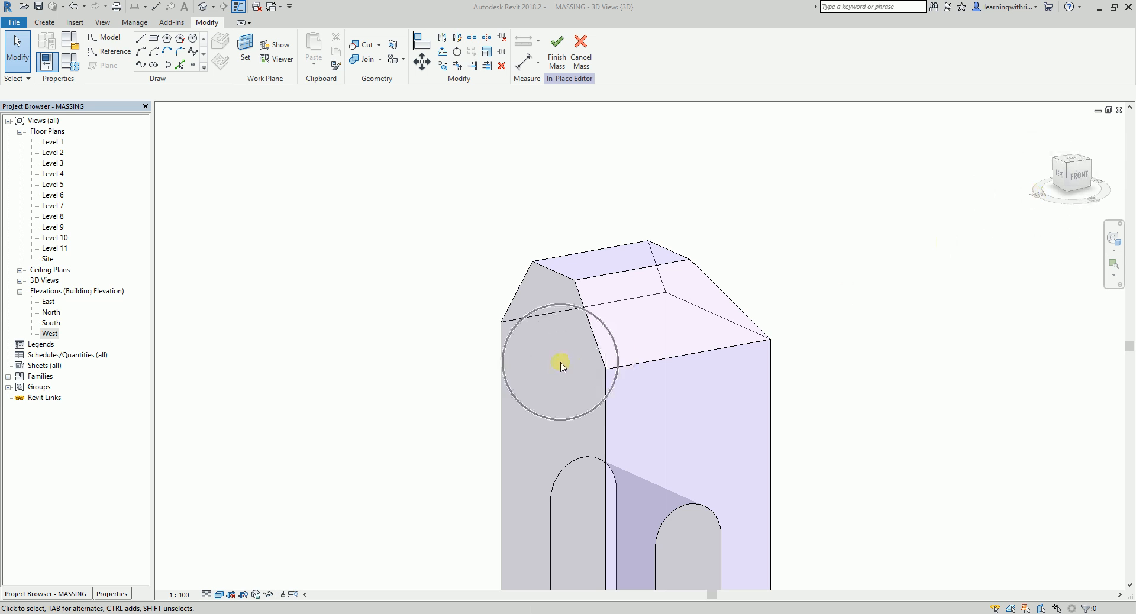
In the West elevation, draw a semicircular arc of 3000 mm radius above the flat top at Level 11 and close it with a straight base line
double_click(61, 336)
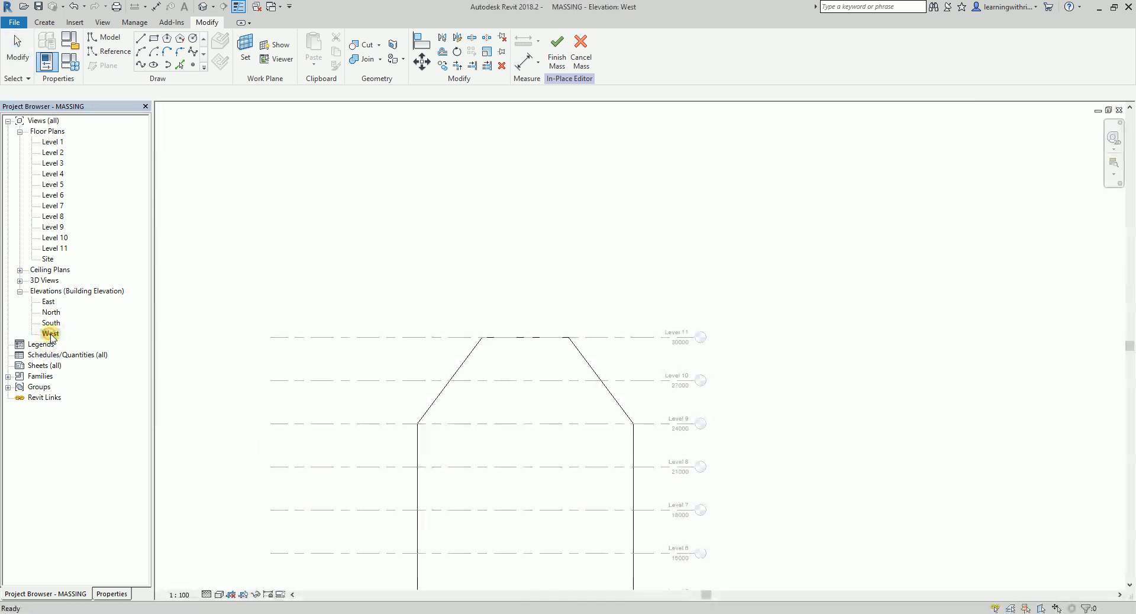
scroll(505, 343, up, 1)
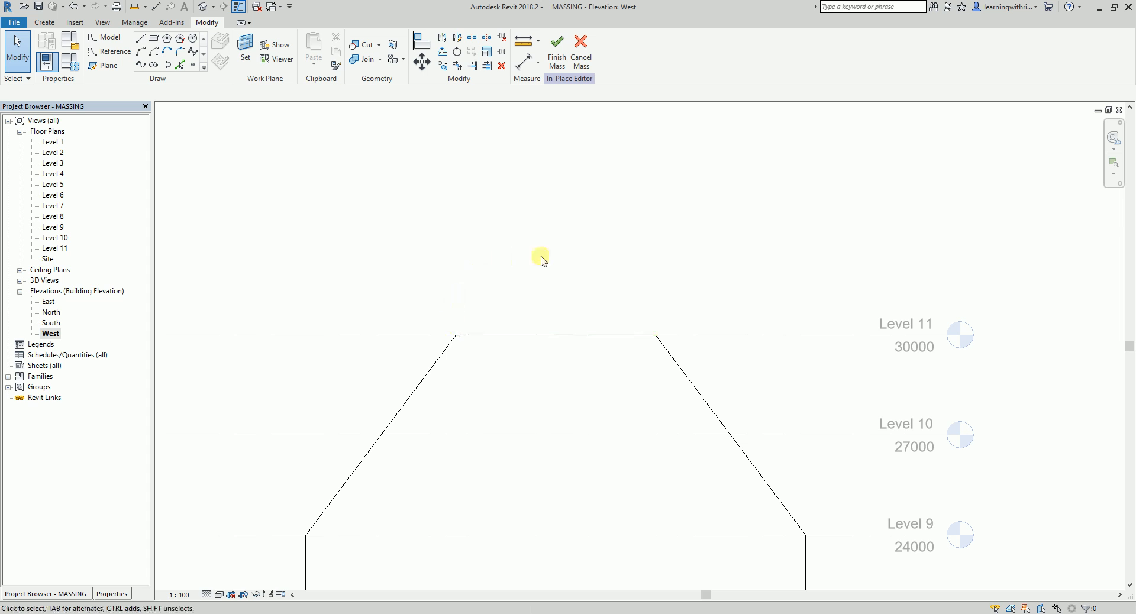
click(142, 53)
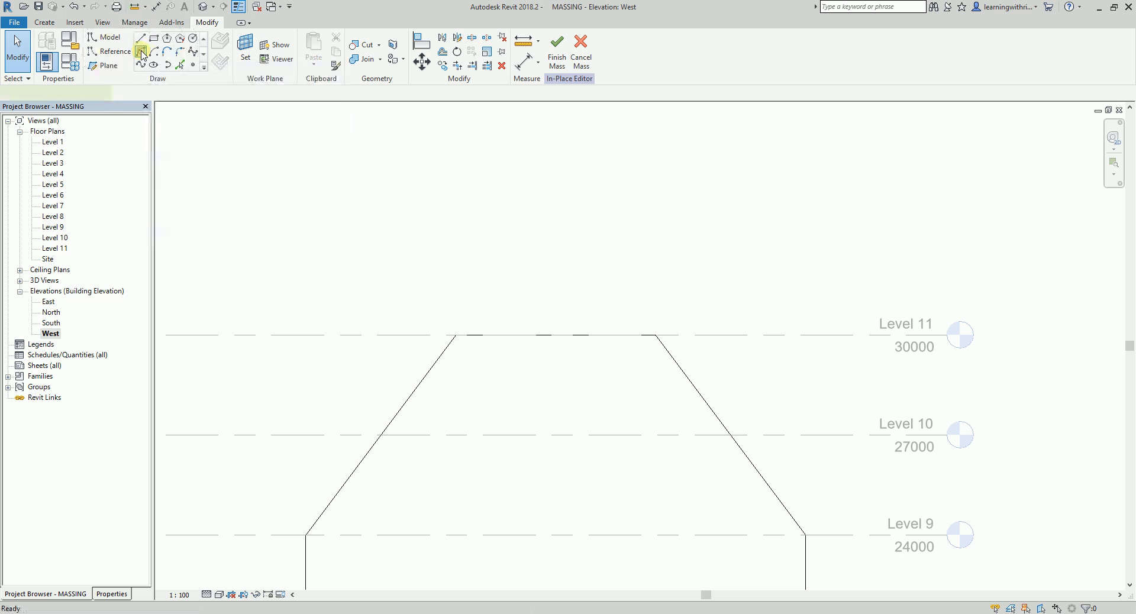
click(457, 336)
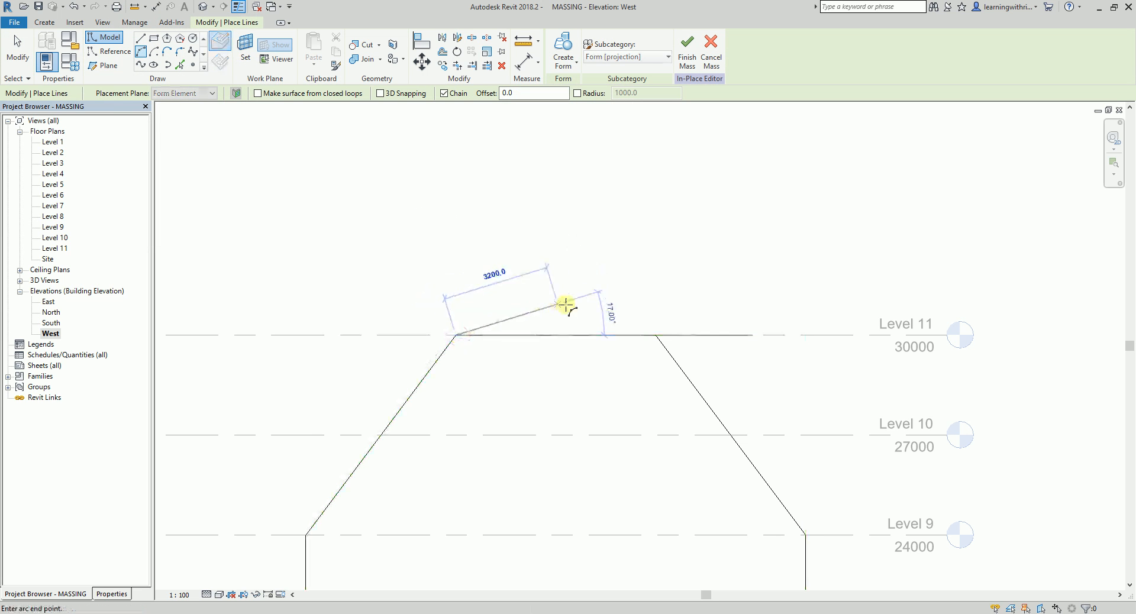
click(655, 335)
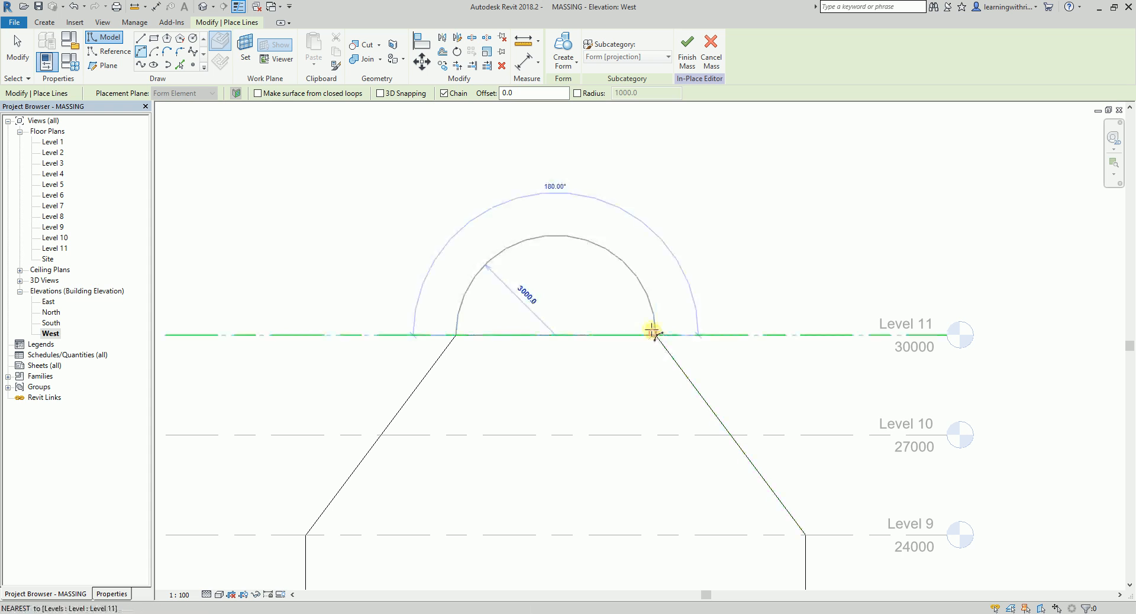
click(557, 237)
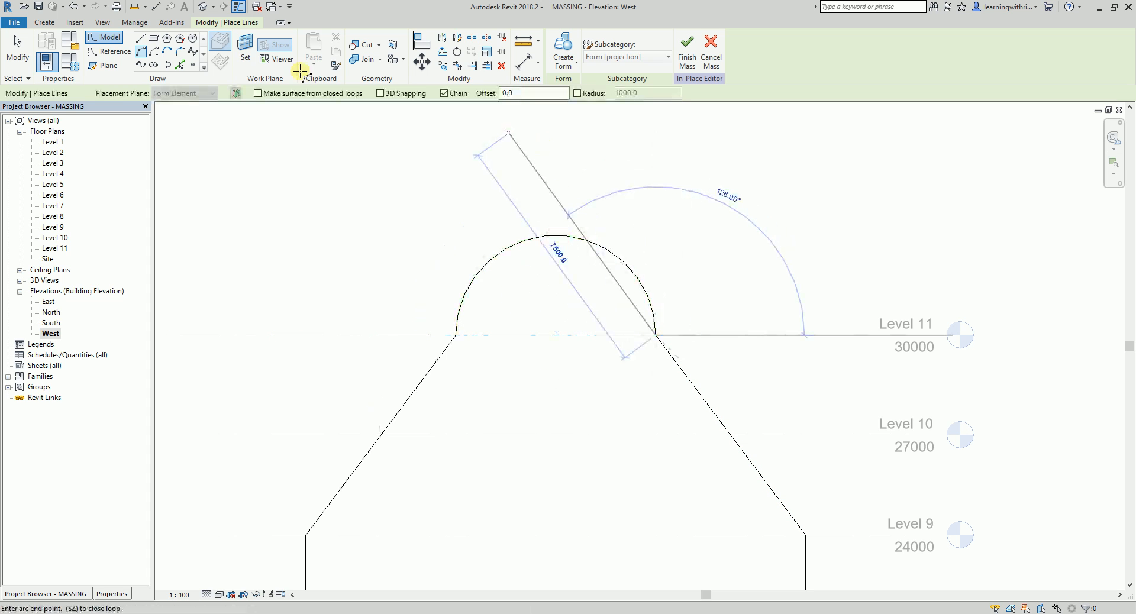
click(142, 39)
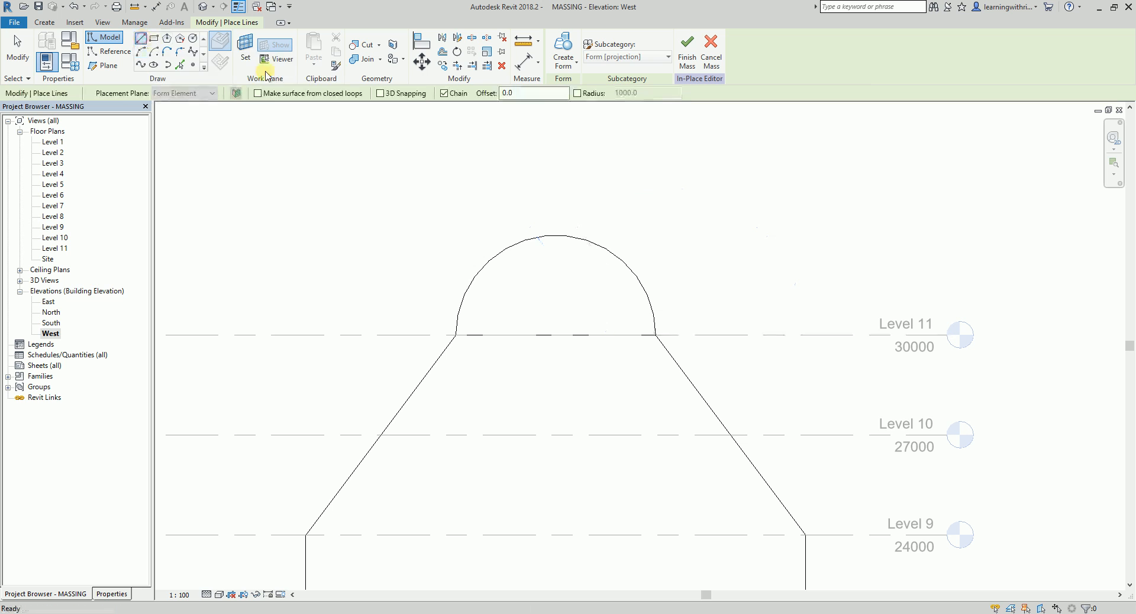
click(457, 335)
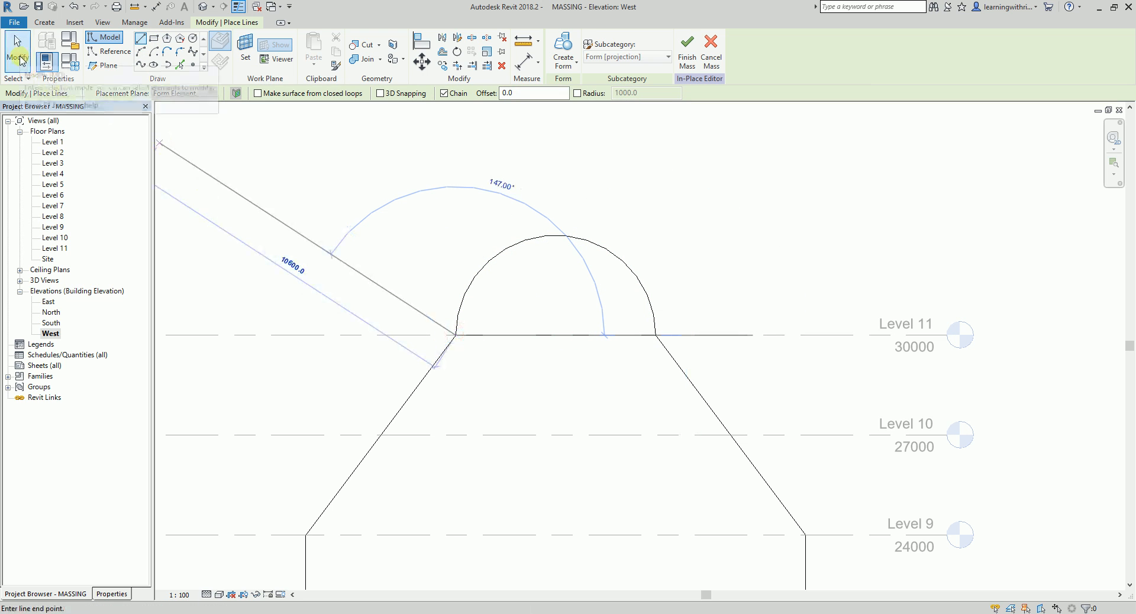
click(18, 58)
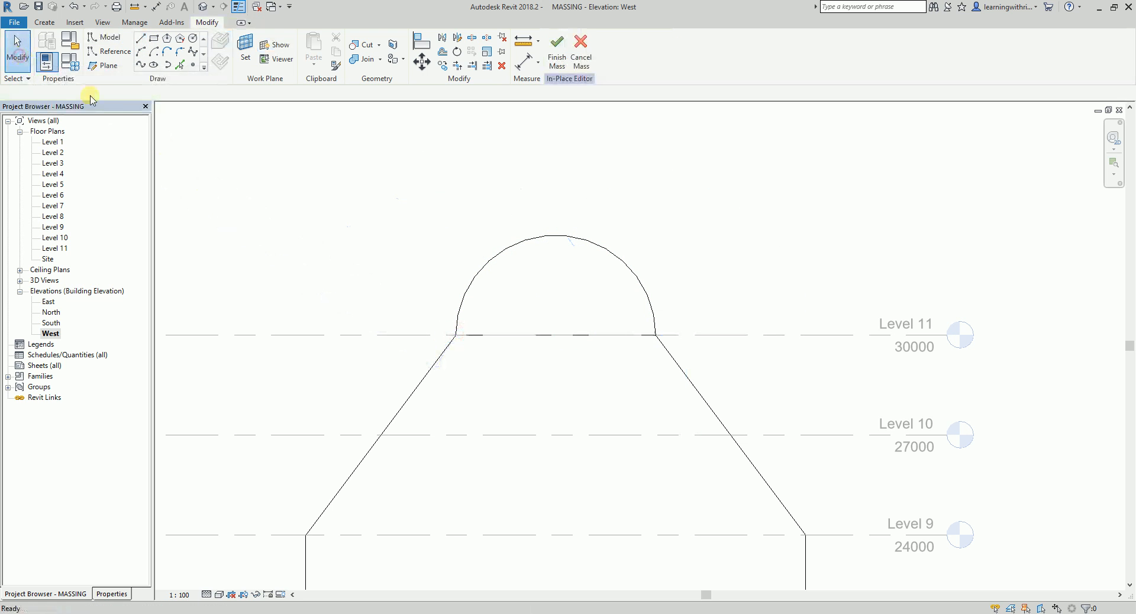
In the 3D view, select the closed semicircle outline above the west face and create a solid form from it
click(204, 7)
scroll(545, 229, up, 5)
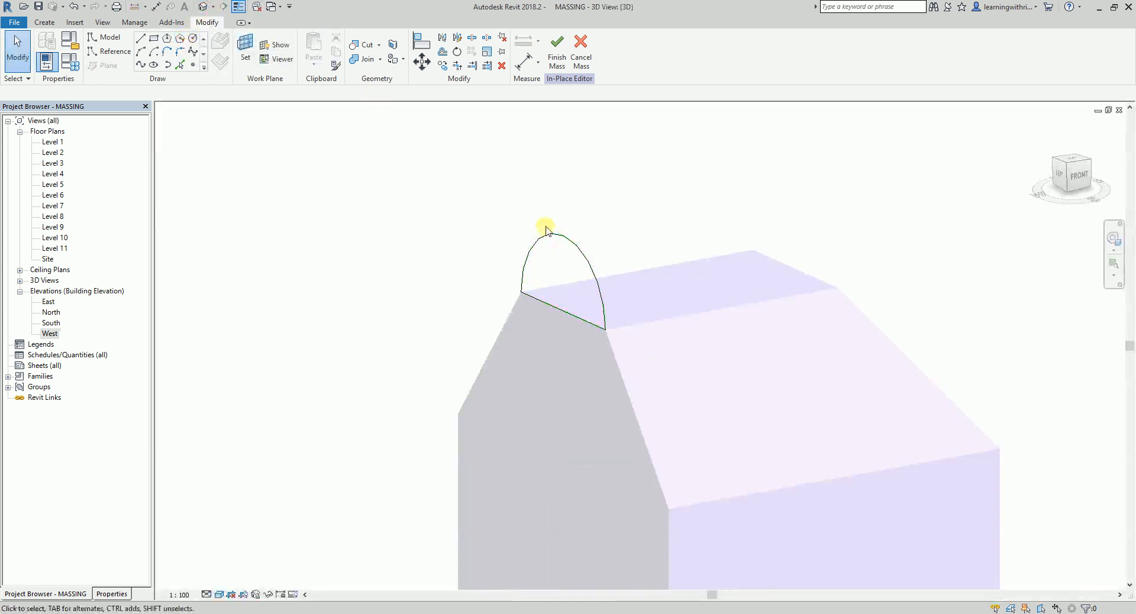
scroll(546, 230, up, 3)
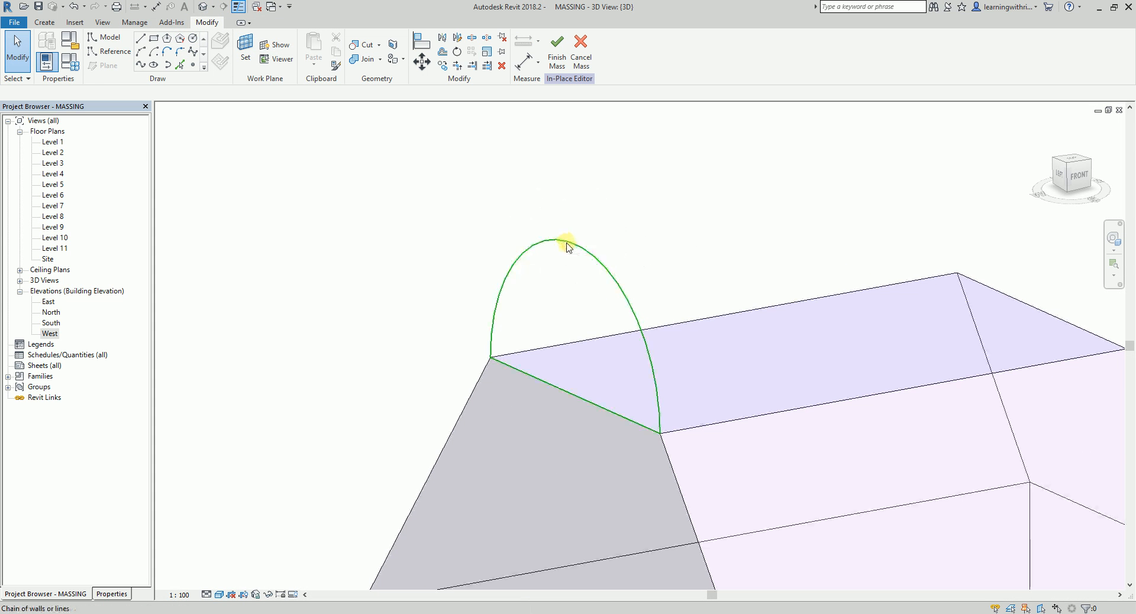
middle_drag(568, 246, 400, 244)
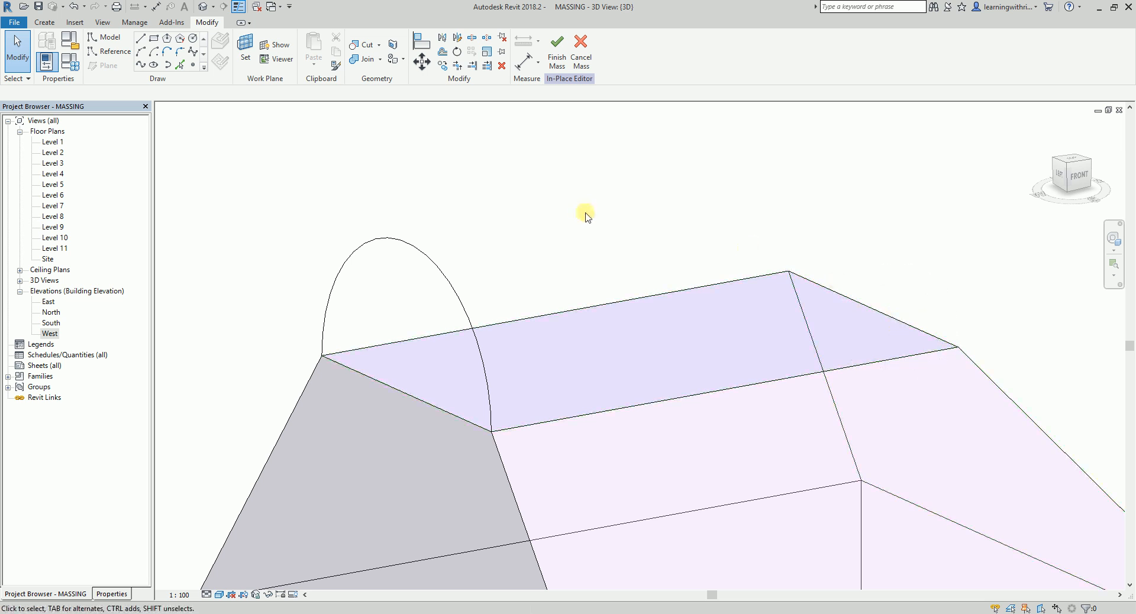
key(Tab)
click(417, 249)
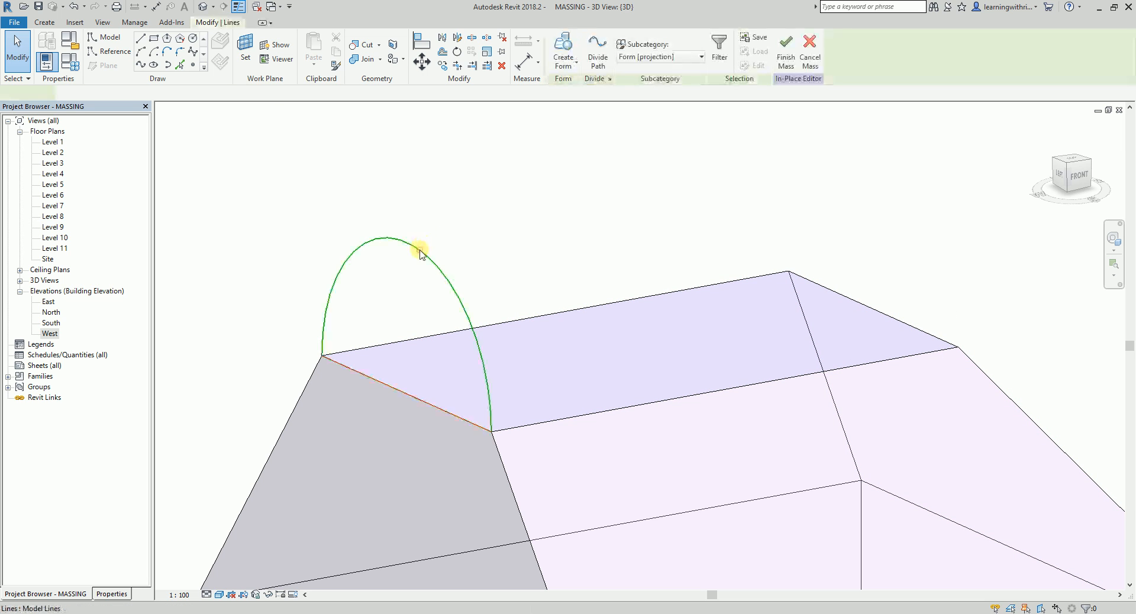
click(565, 63)
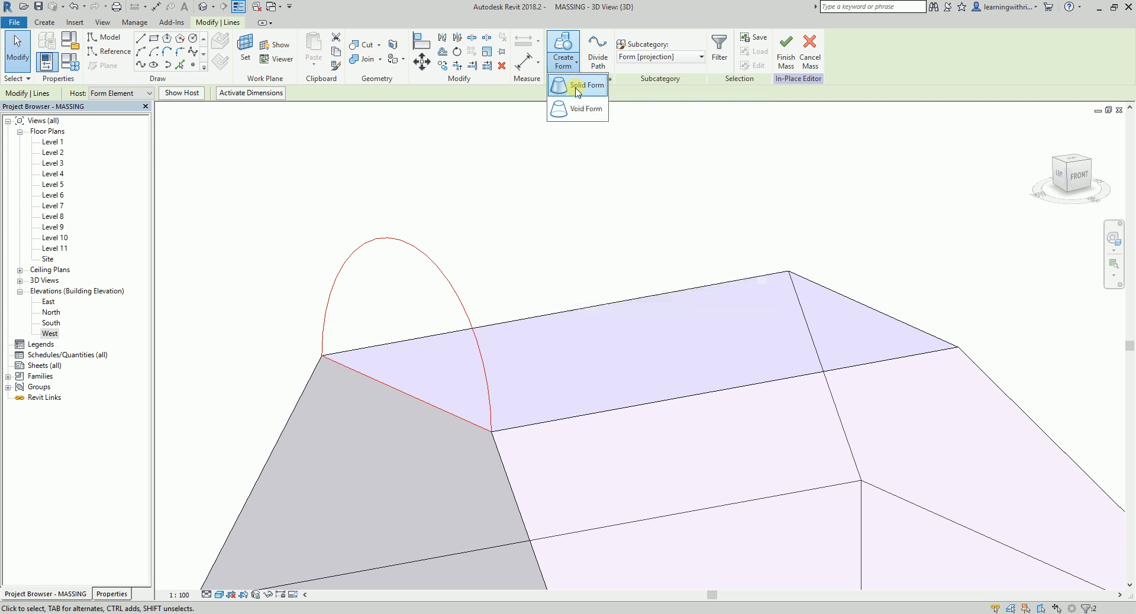
click(577, 89)
Stretch the half-round solid's outer end face eastward along the flat ridge to the ridge's far end
shift+middle_drag(545, 272, 538, 331)
shift+middle_drag(931, 256, 997, 162)
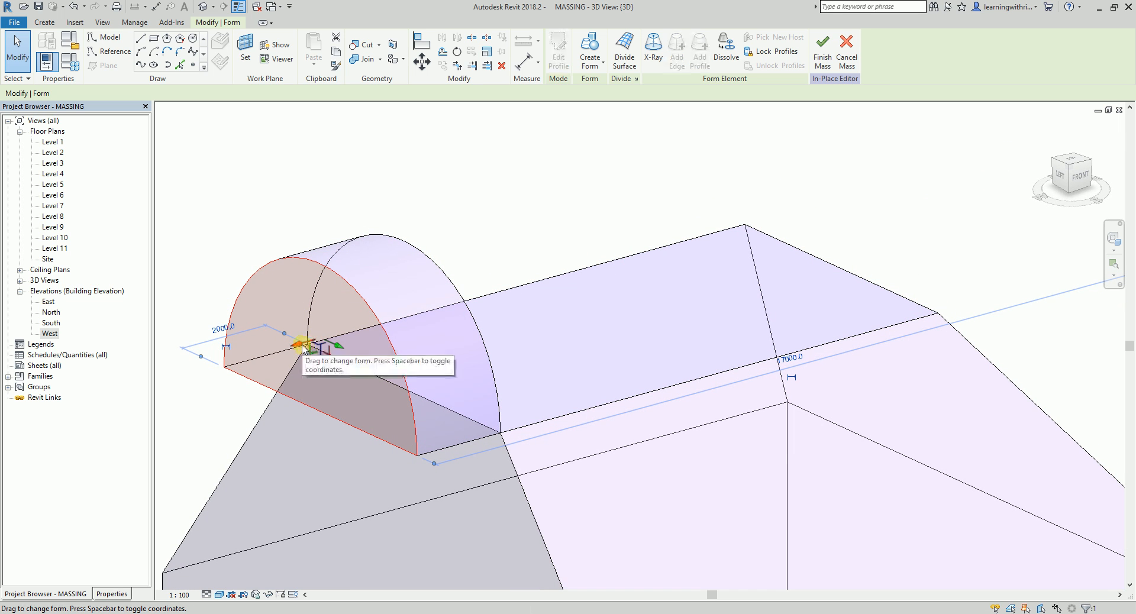
drag(302, 348, 830, 232)
click(951, 200)
scroll(951, 200, down, 6)
scroll(940, 382, down, 3)
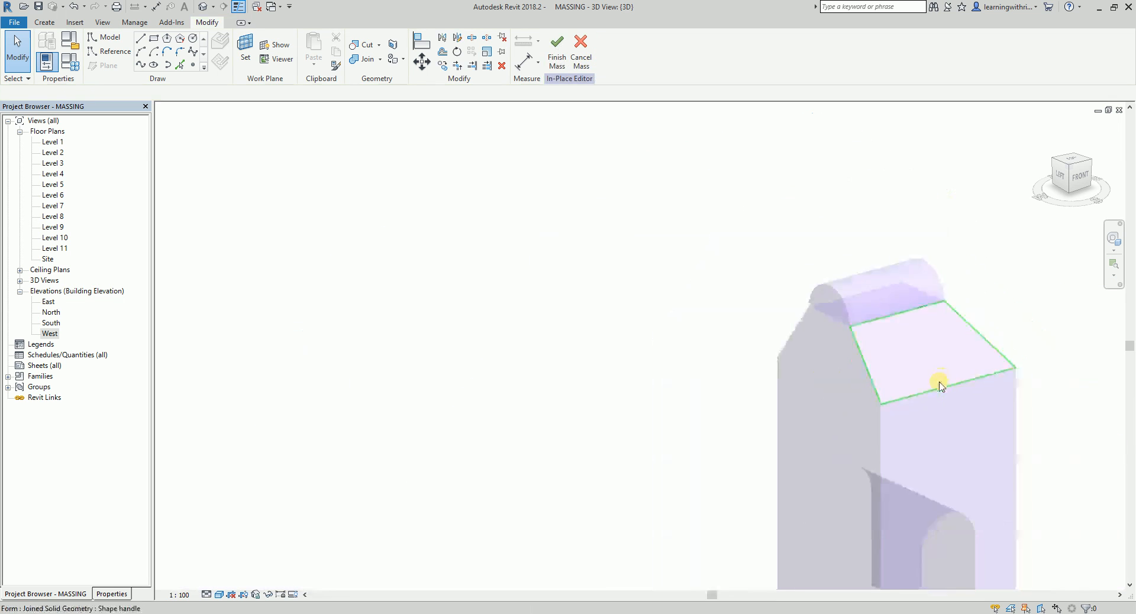
In the 3D view, set the mass's flat east face as the work plane and toggle the plane's display to check it
shift+middle_drag(940, 383, 677, 335)
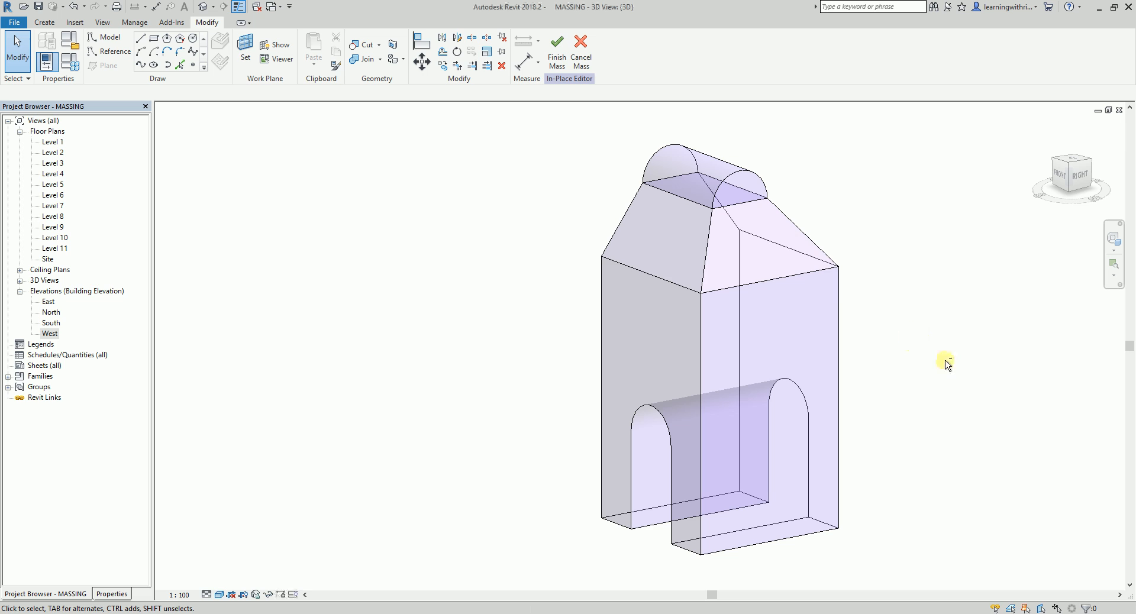
shift+middle_drag(902, 302, 940, 307)
shift+middle_drag(909, 363, 897, 360)
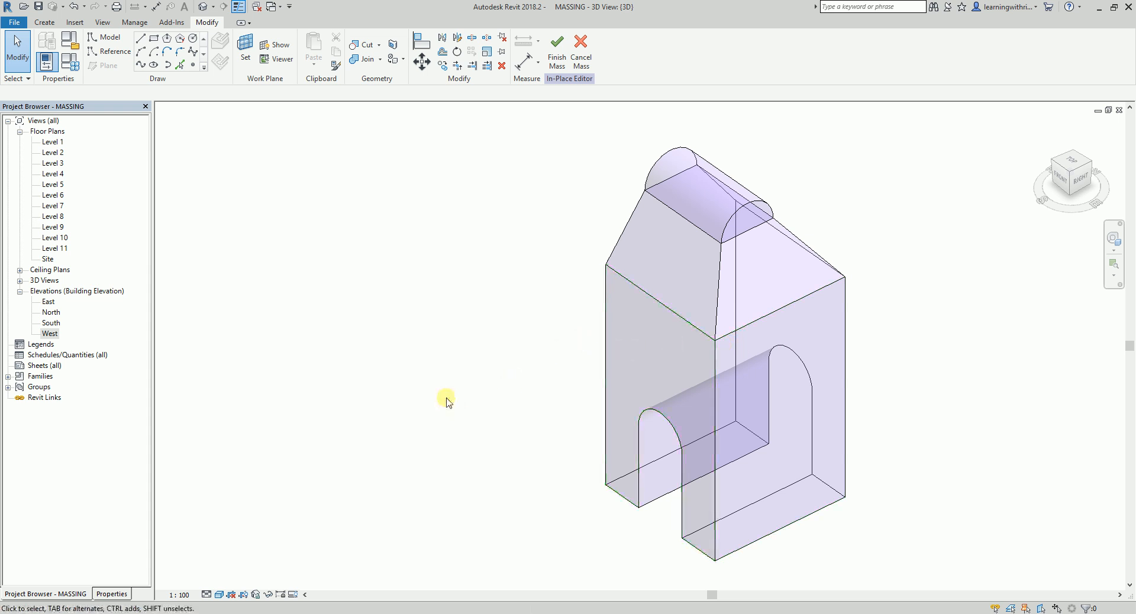
mouse_move(446, 353)
shift+middle_down()
mouse_move(406, 322)
mouse_move(466, 359)
mouse_move(454, 338)
mouse_move(464, 347)
shift+middle_up()
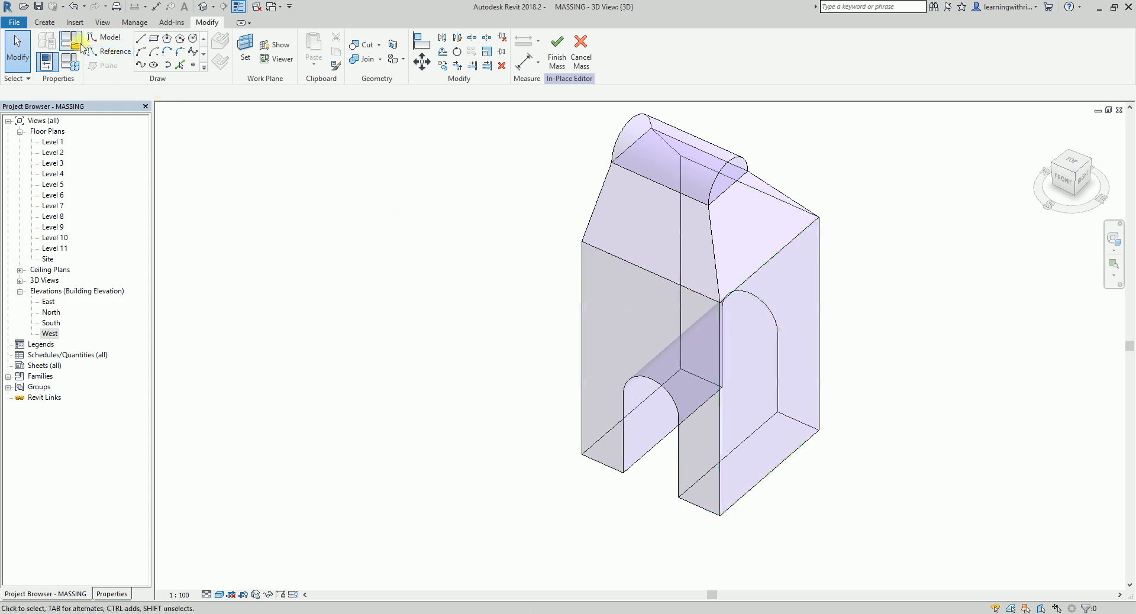
click(46, 23)
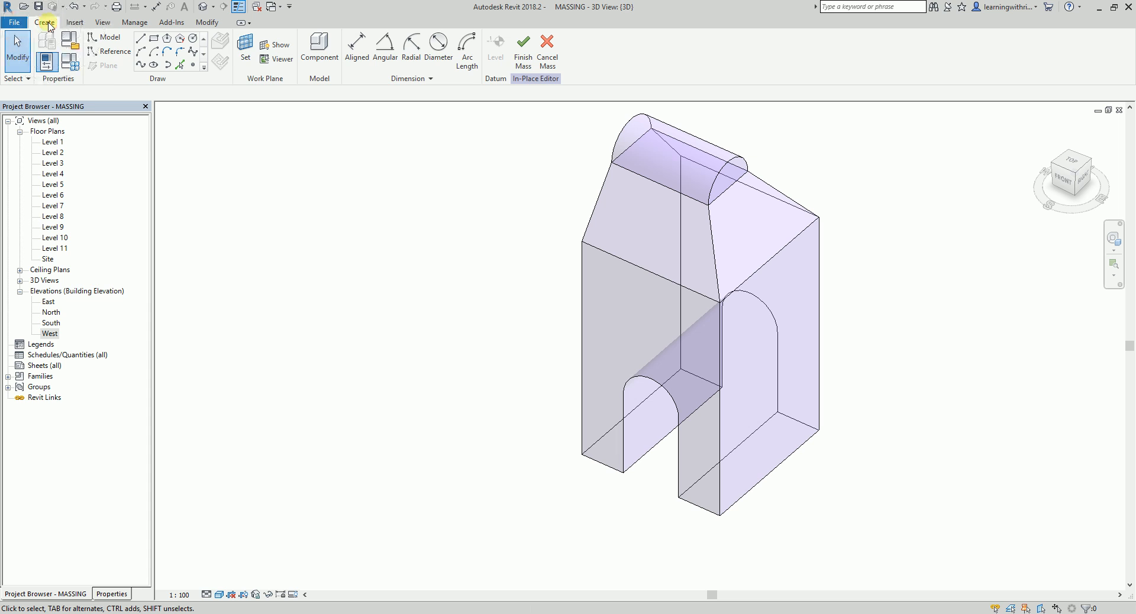
click(249, 63)
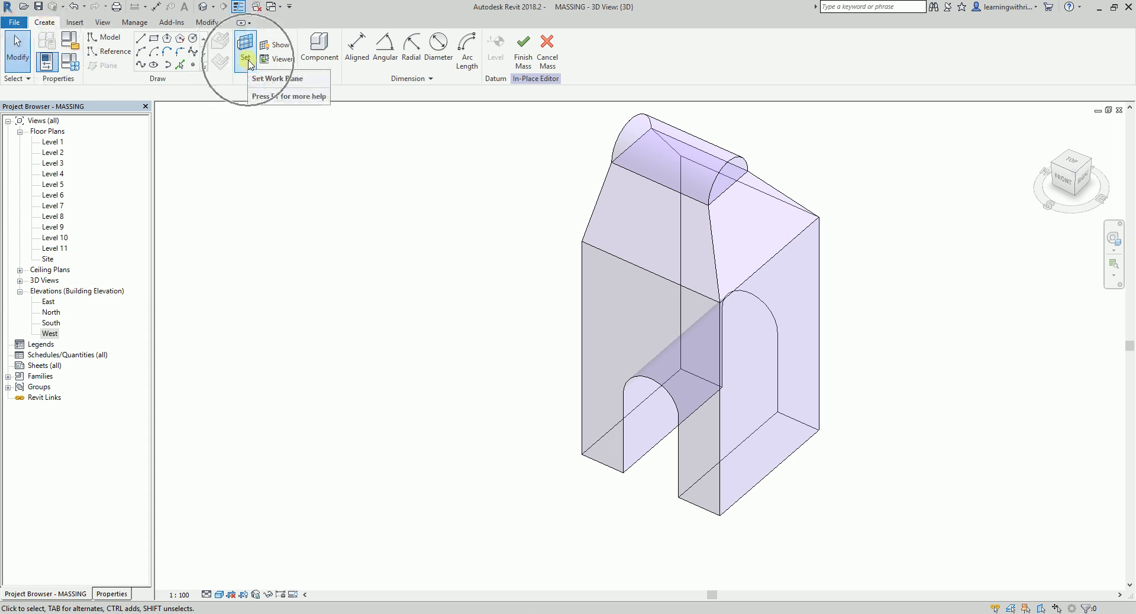
click(250, 63)
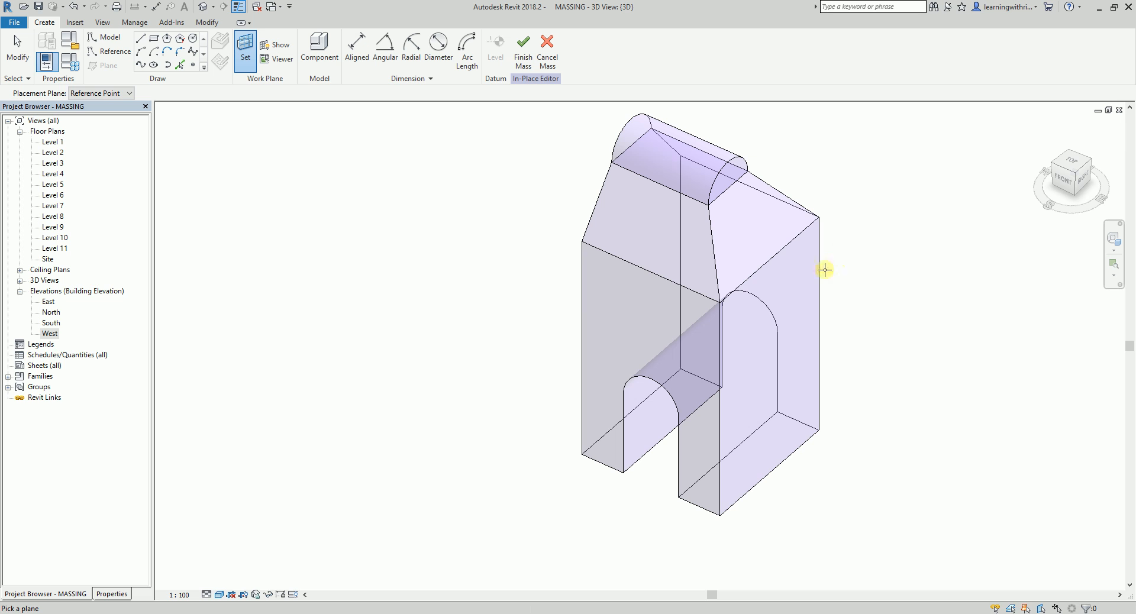
scroll(791, 296, up, 5)
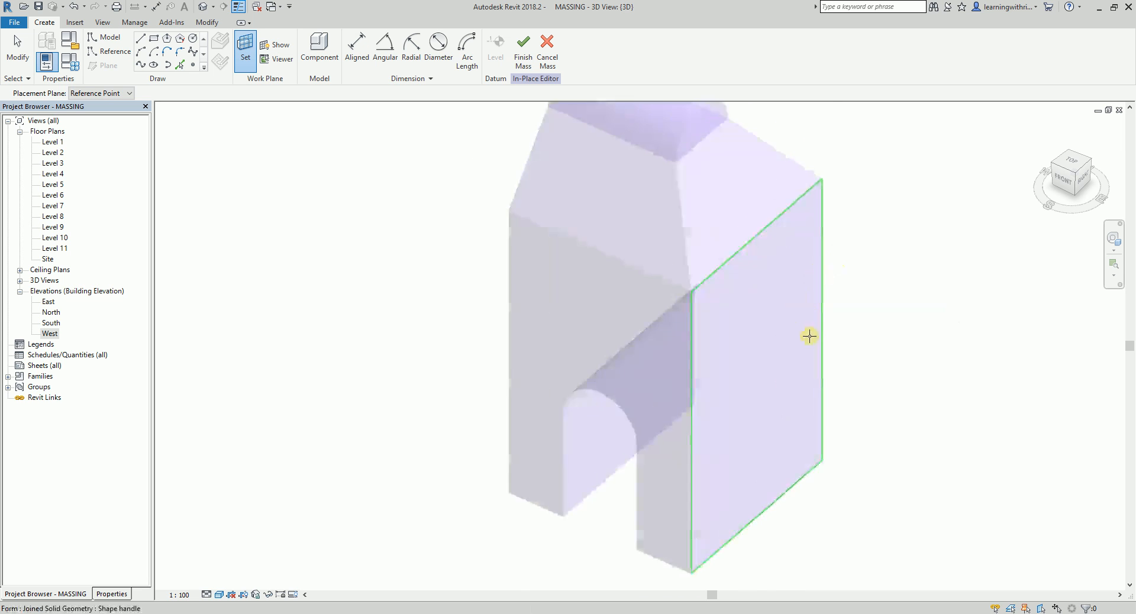
scroll(802, 273, down, 3)
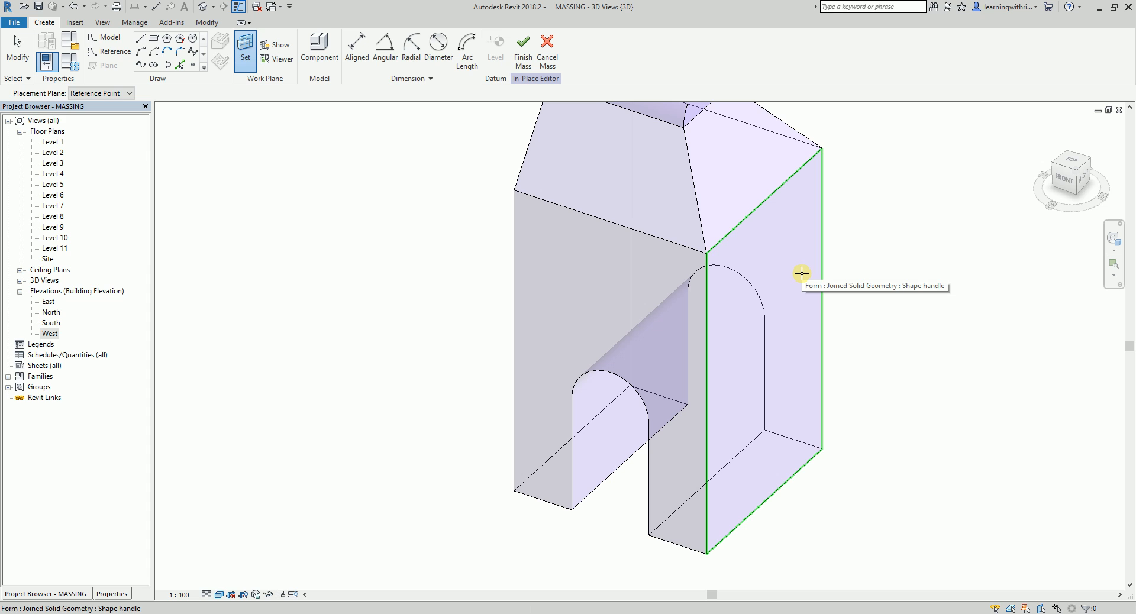
click(802, 273)
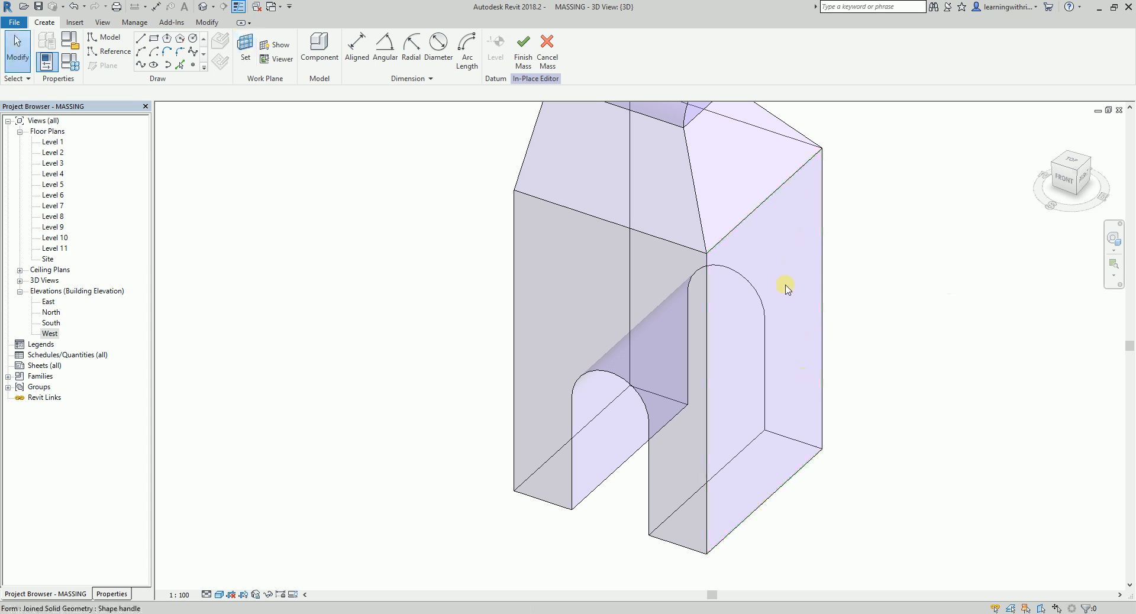
click(276, 47)
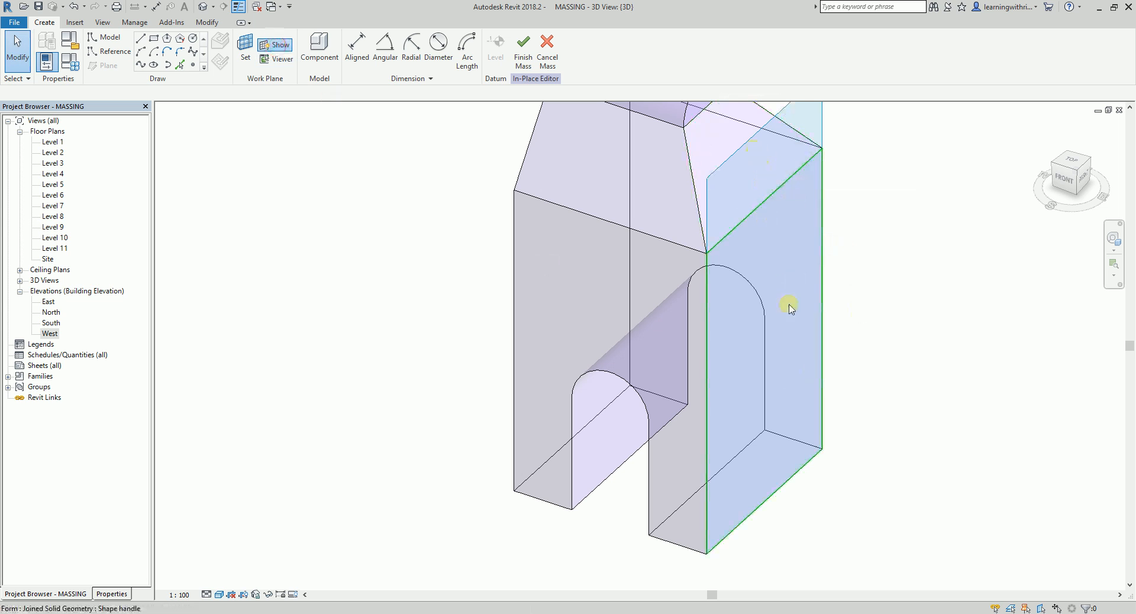
click(275, 45)
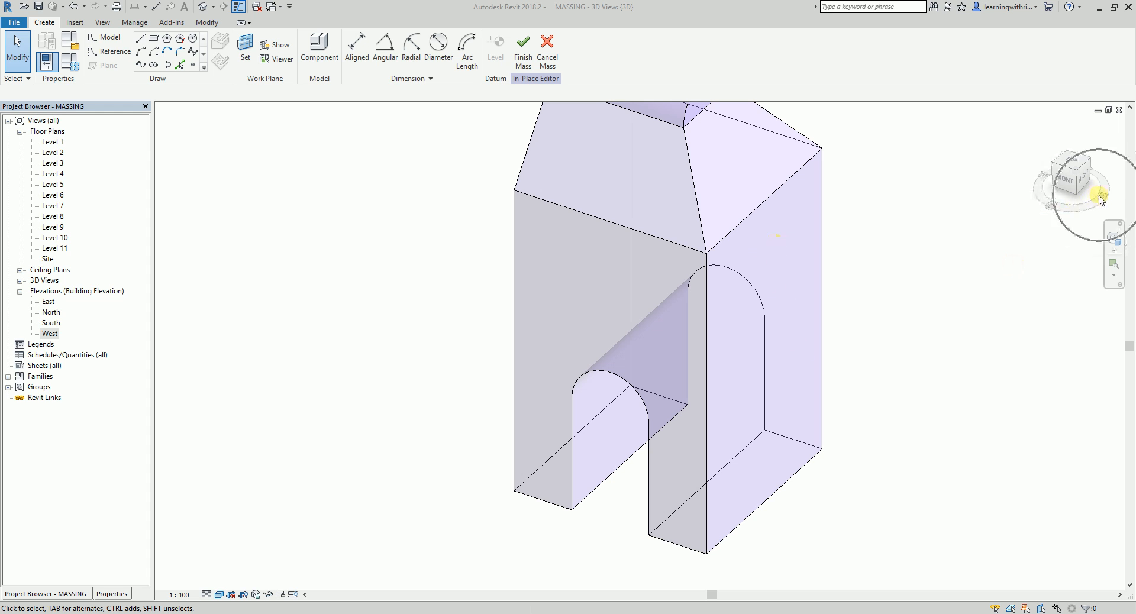
In the East elevation, draw a closed four-line outline from the base midpoint up to Level 9, 2400 mm across, down to the right base corner
double_click(52, 304)
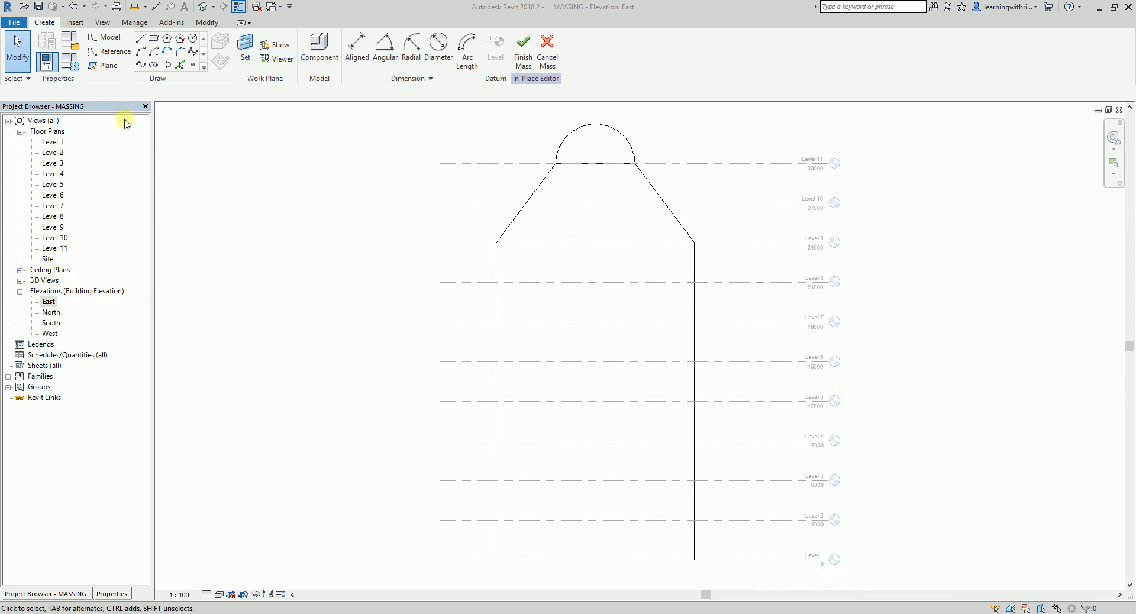
click(140, 39)
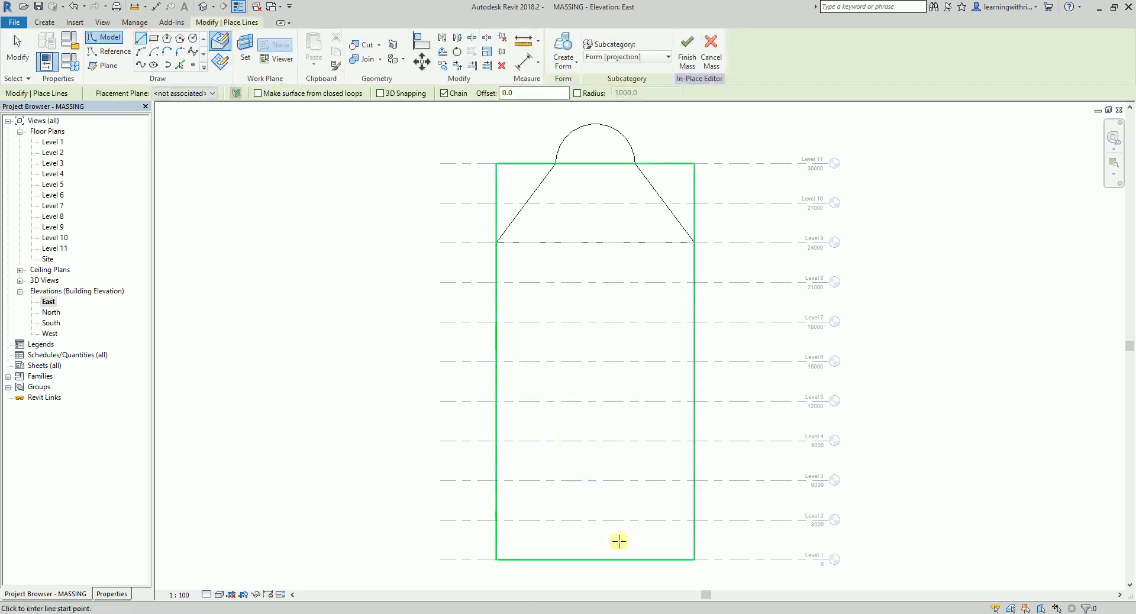
click(595, 560)
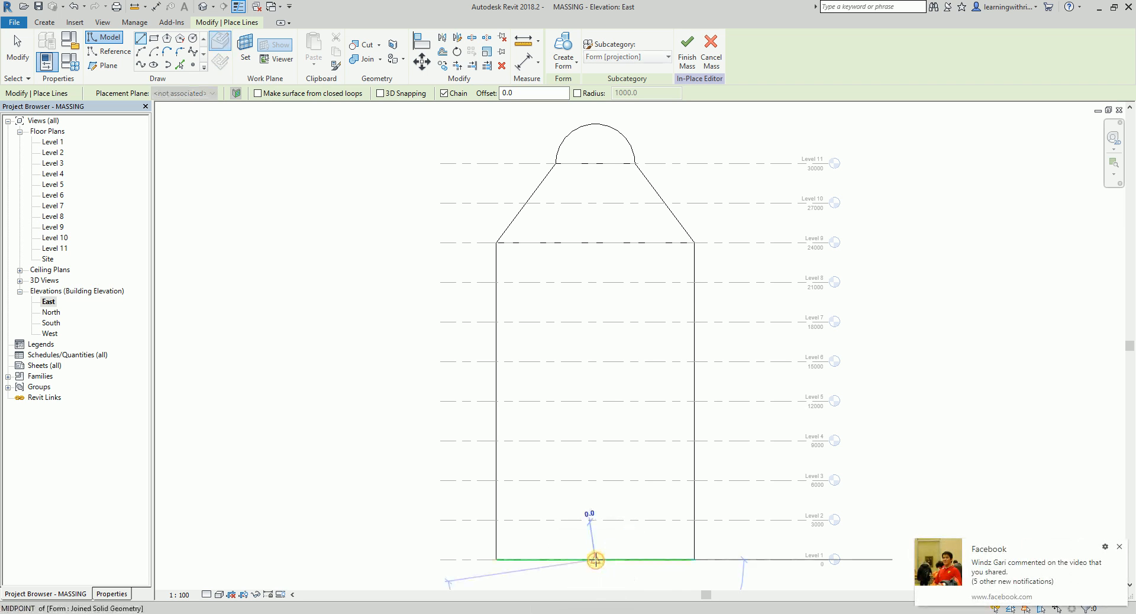
click(597, 243)
click(598, 243)
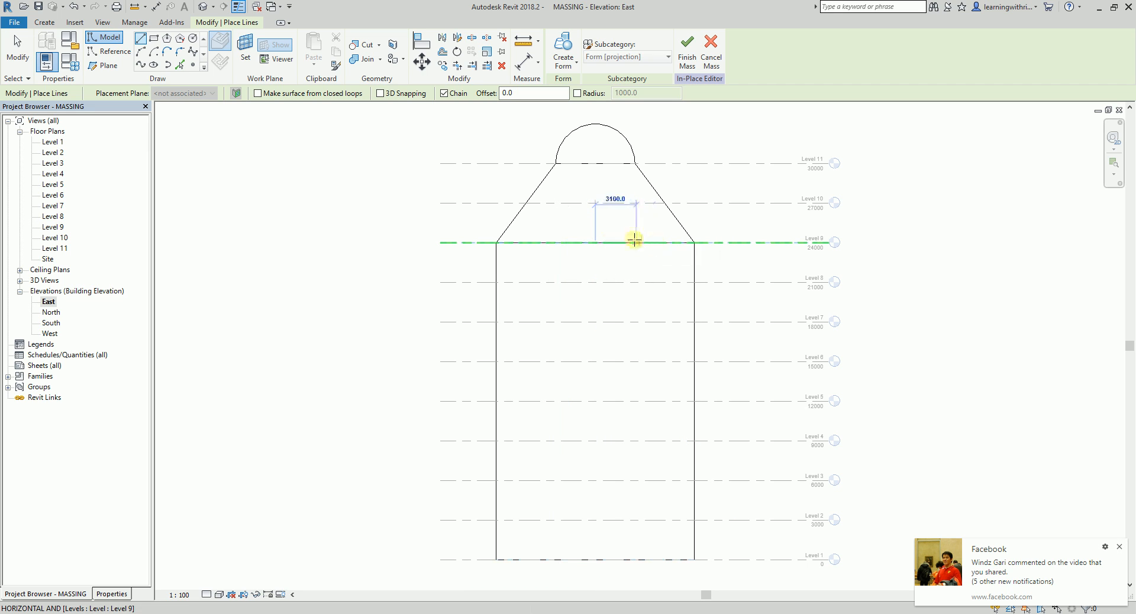
text(2)
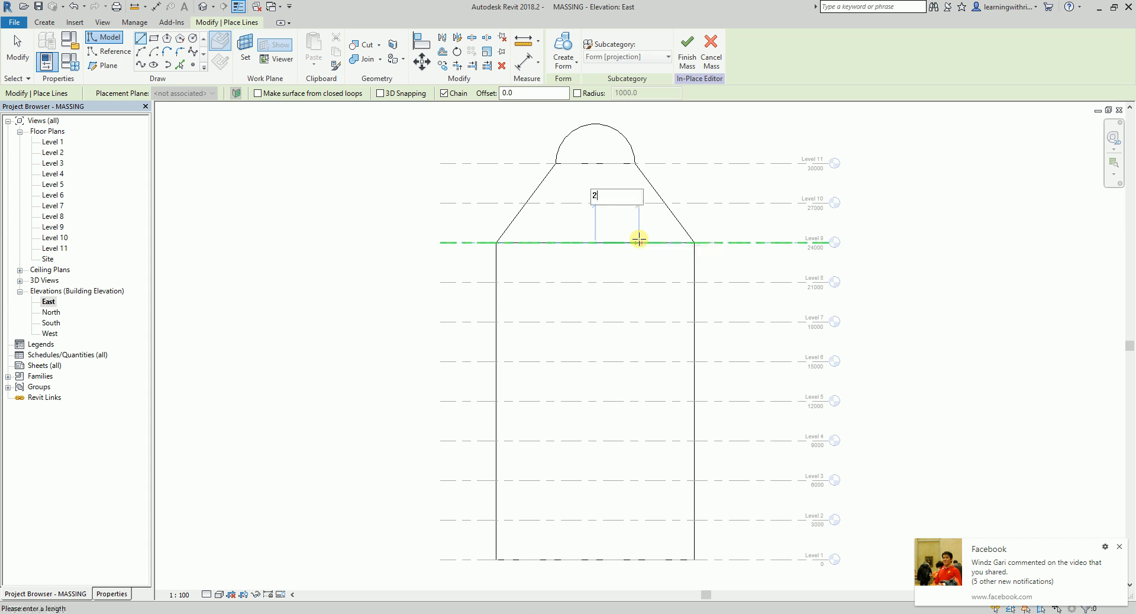
text(400)
key(Return)
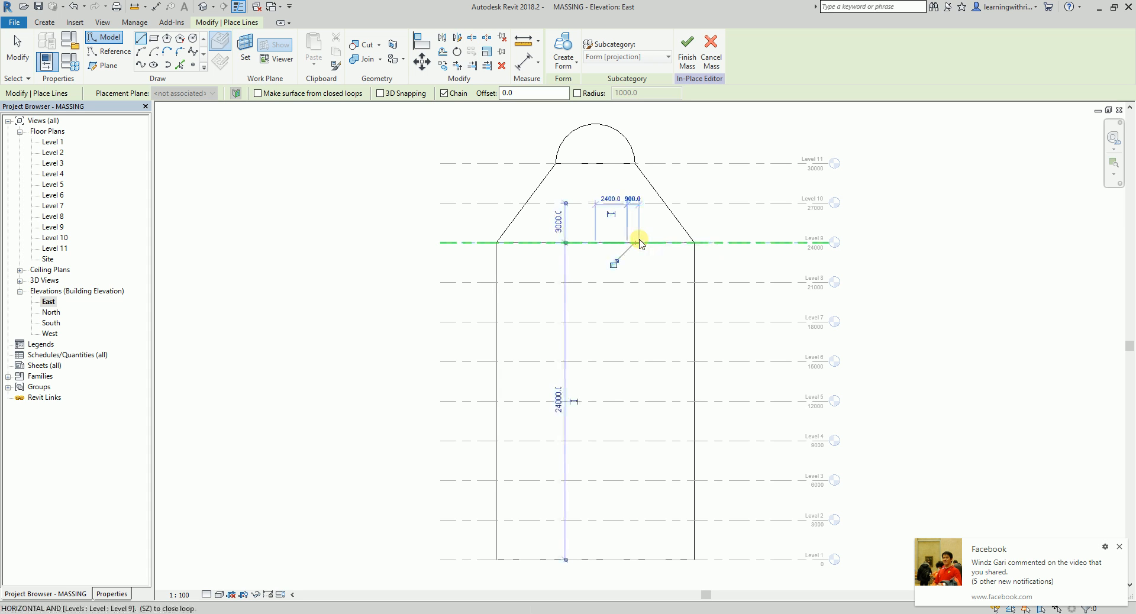
click(694, 559)
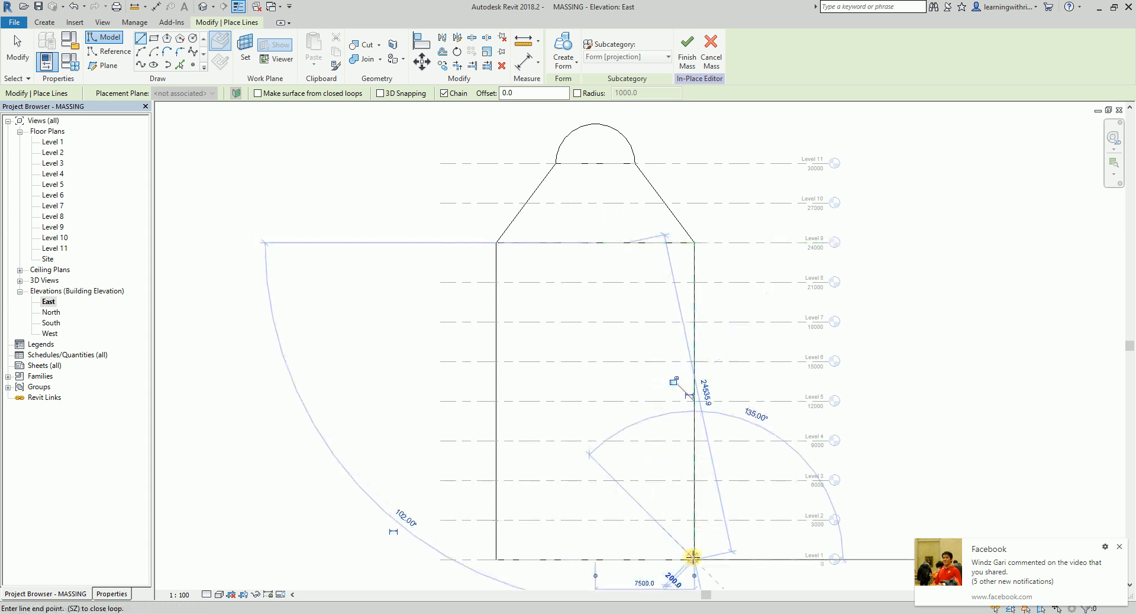
click(594, 559)
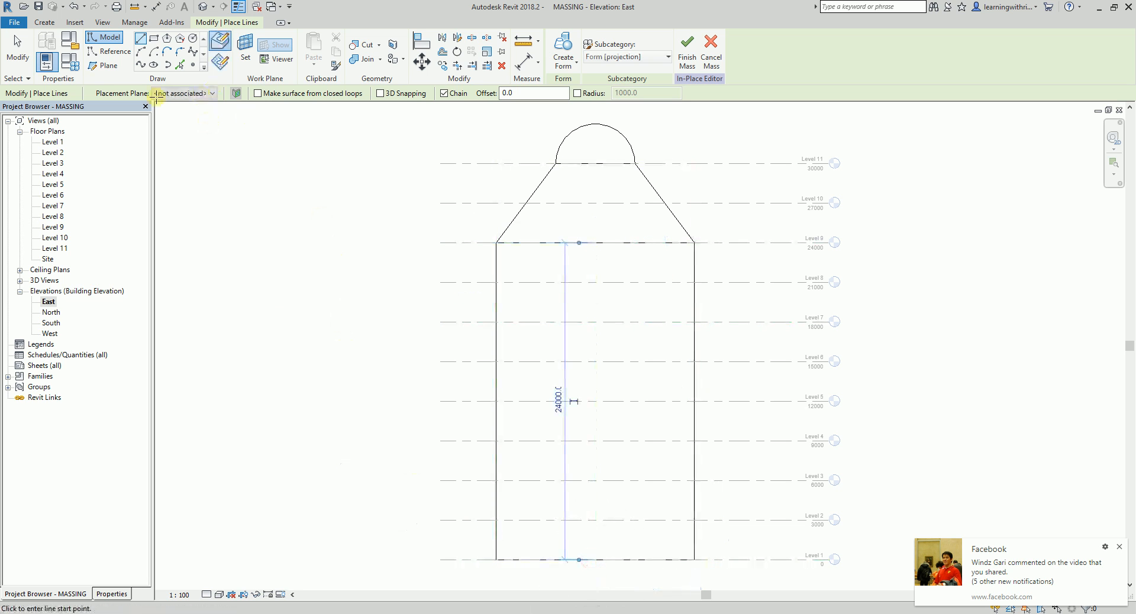
click(17, 59)
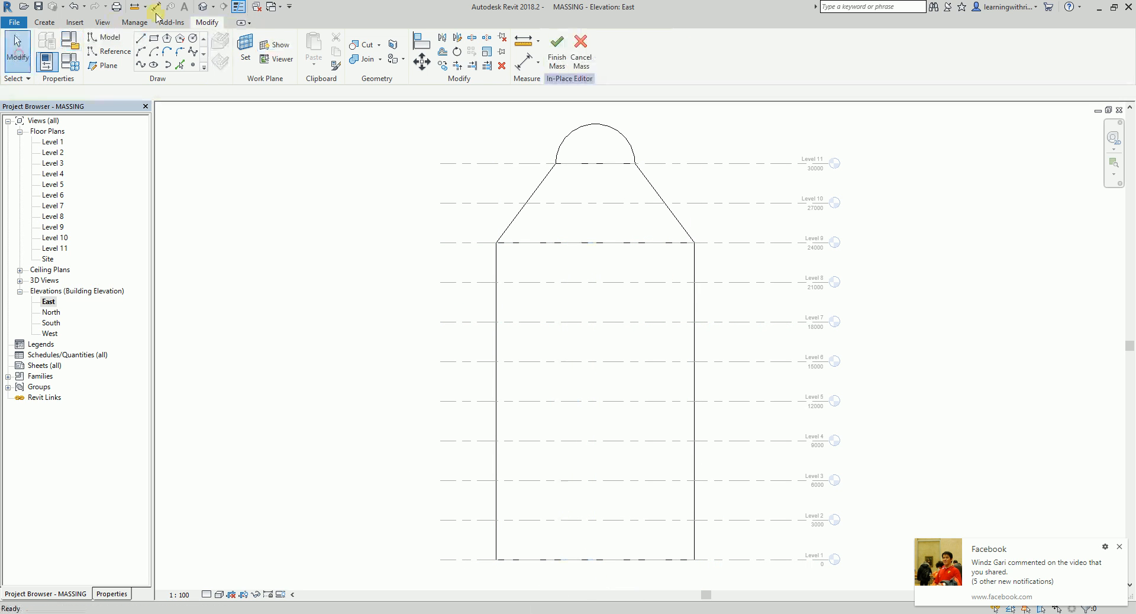
In the 3D view, check where the four-line outline lies against the east face, then select its lines and delete them
click(203, 6)
shift+middle_drag(553, 436, 761, 312)
key(ctrl)
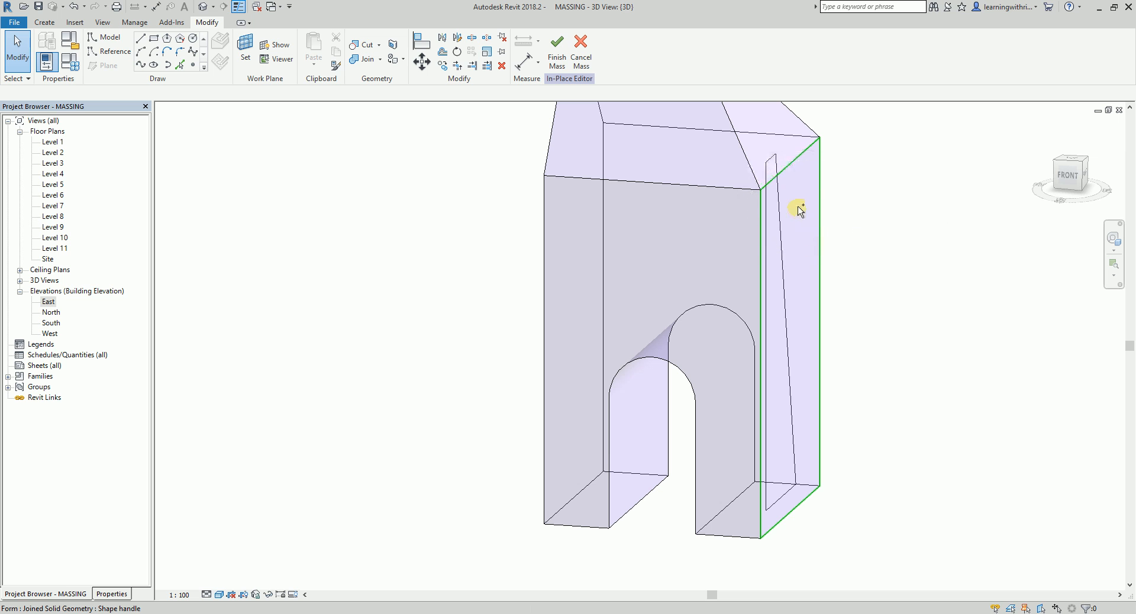
key(ctrl)
shift+middle_drag(790, 279, 844, 245)
shift+middle_drag(900, 325, 761, 388)
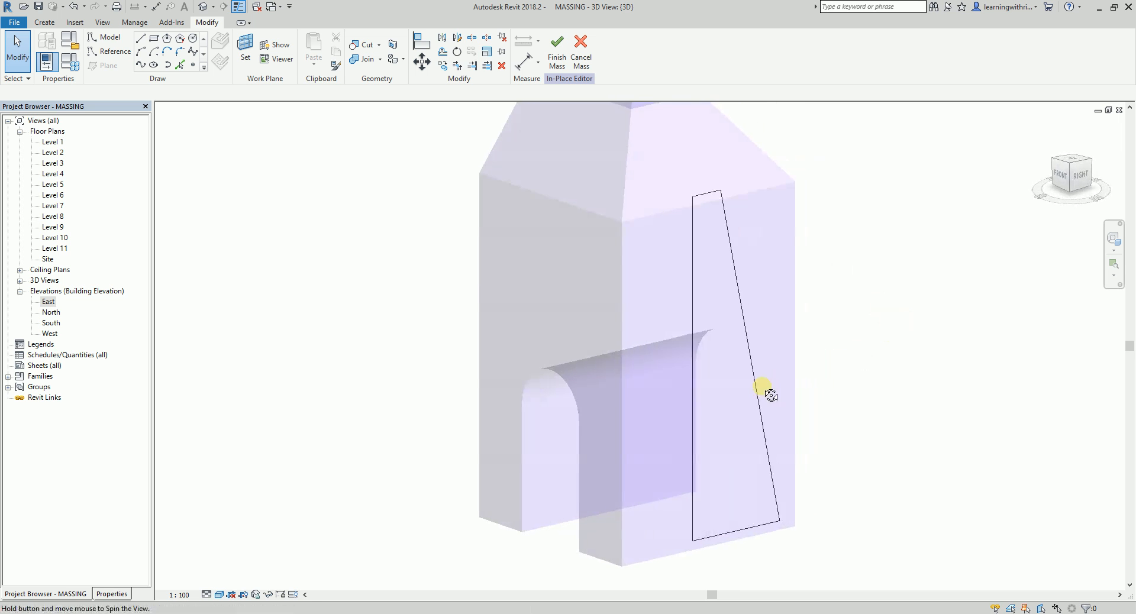
click(734, 284)
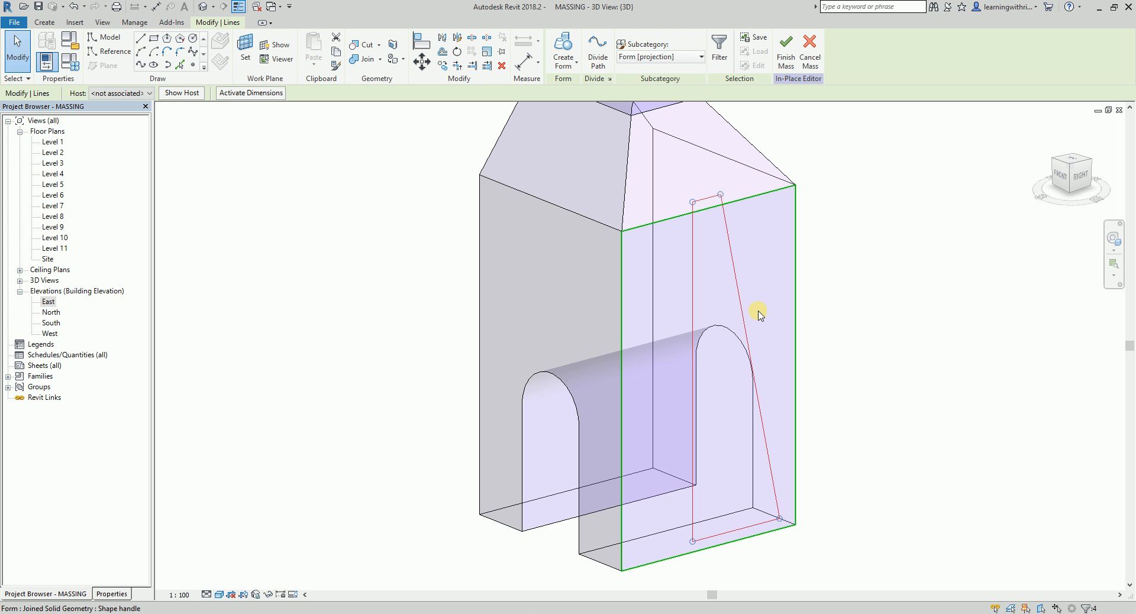
key(Escape)
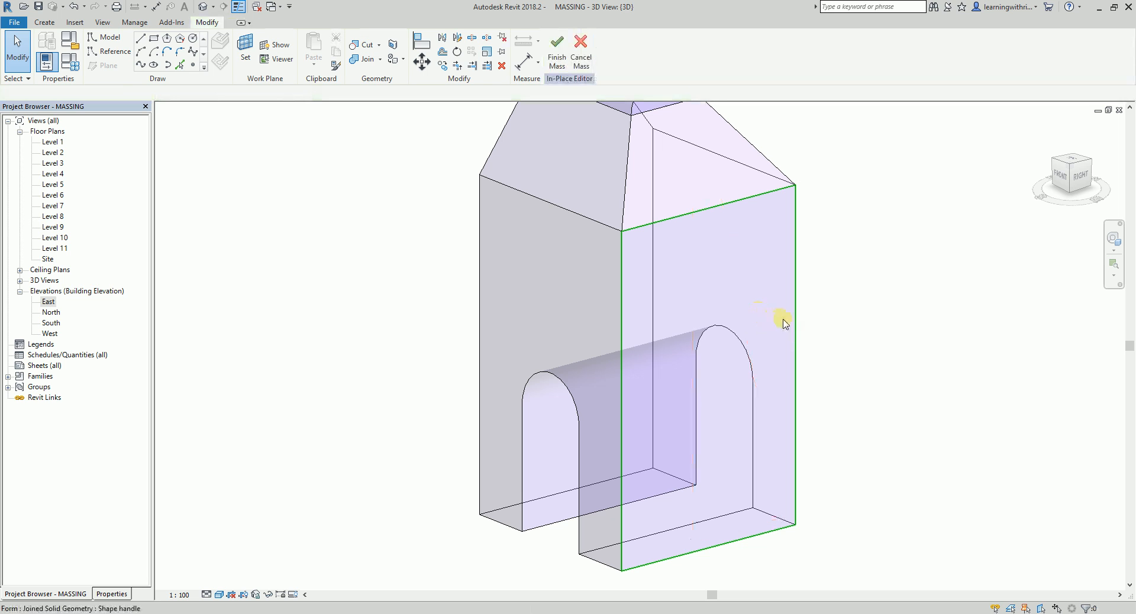
In the East elevation, set the work plane by picking the mass's main east face
double_click(48, 303)
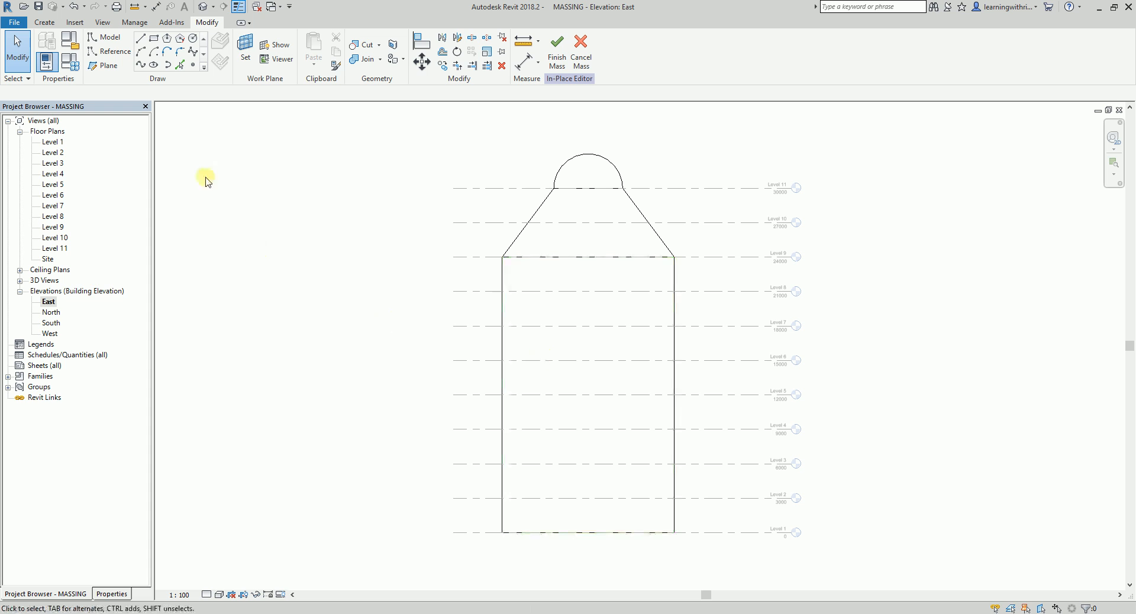
click(148, 54)
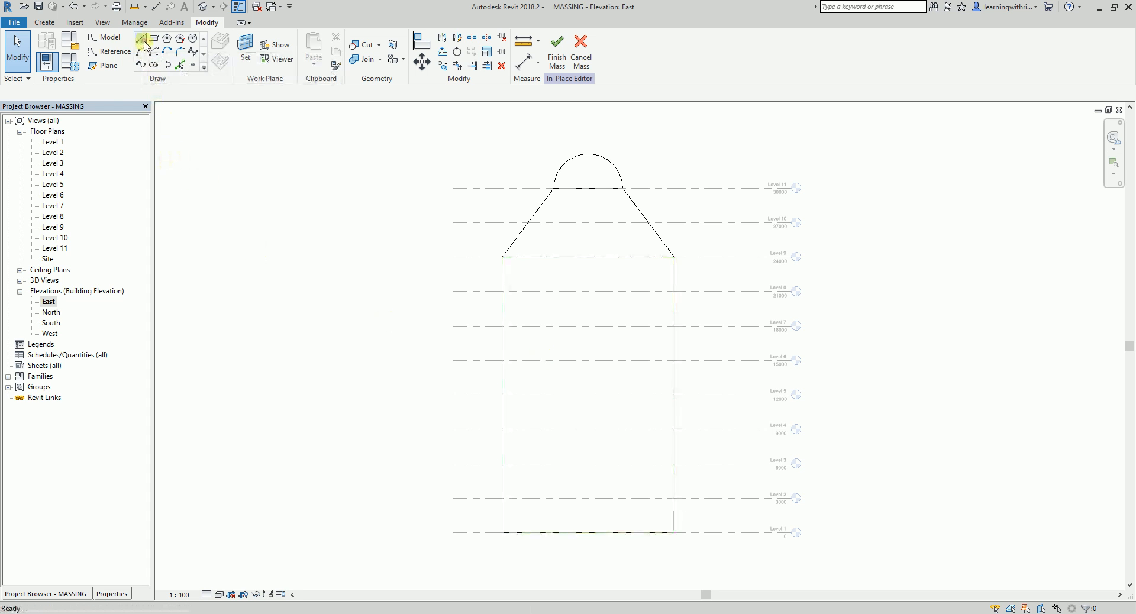
click(245, 48)
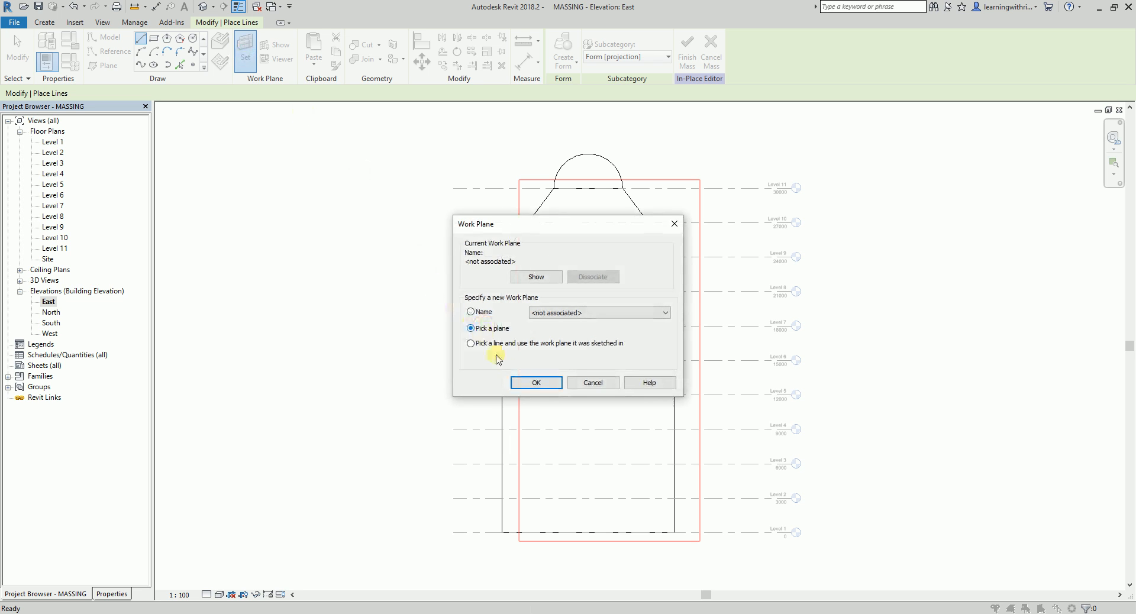
click(536, 383)
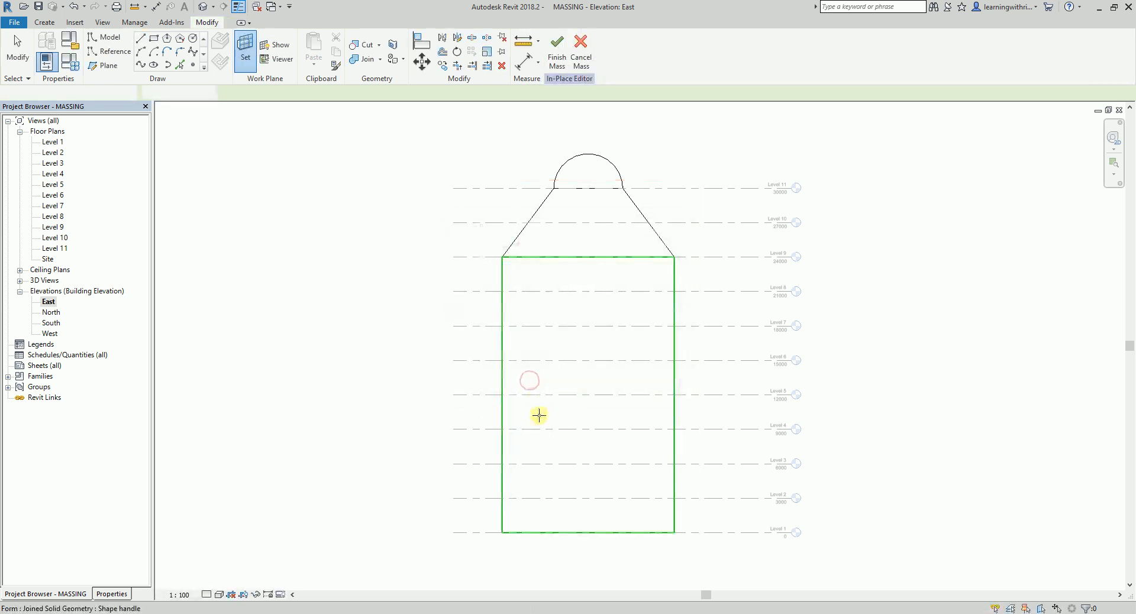
click(539, 415)
Draw a closed outline on the east face from the base midpoint up to Level 9, 2400 mm across, then down to the right base corner
key(l)
key(i)
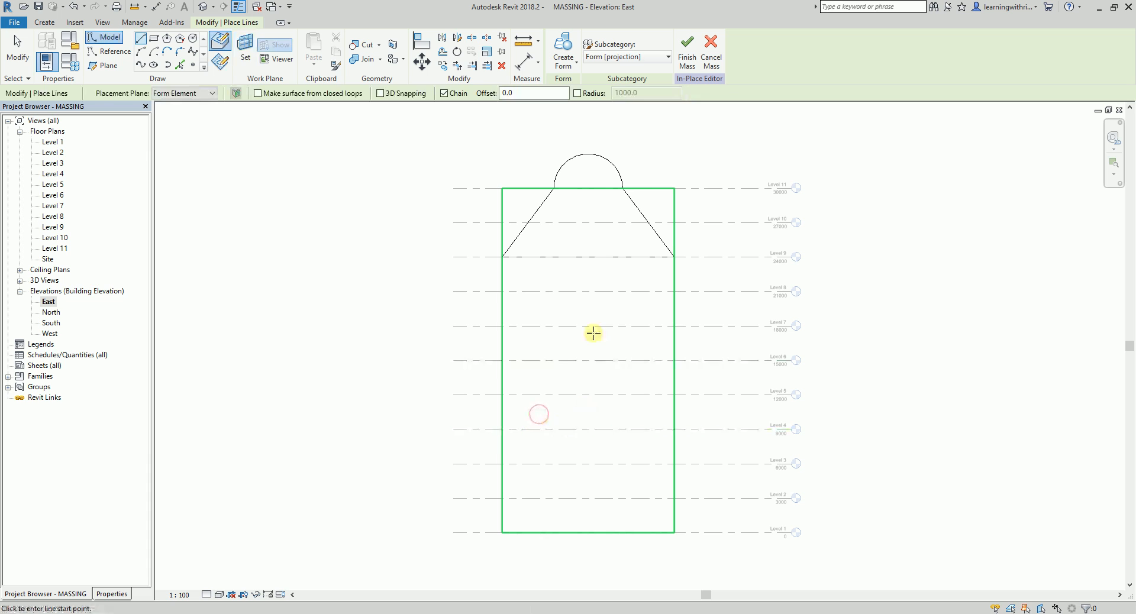
click(585, 533)
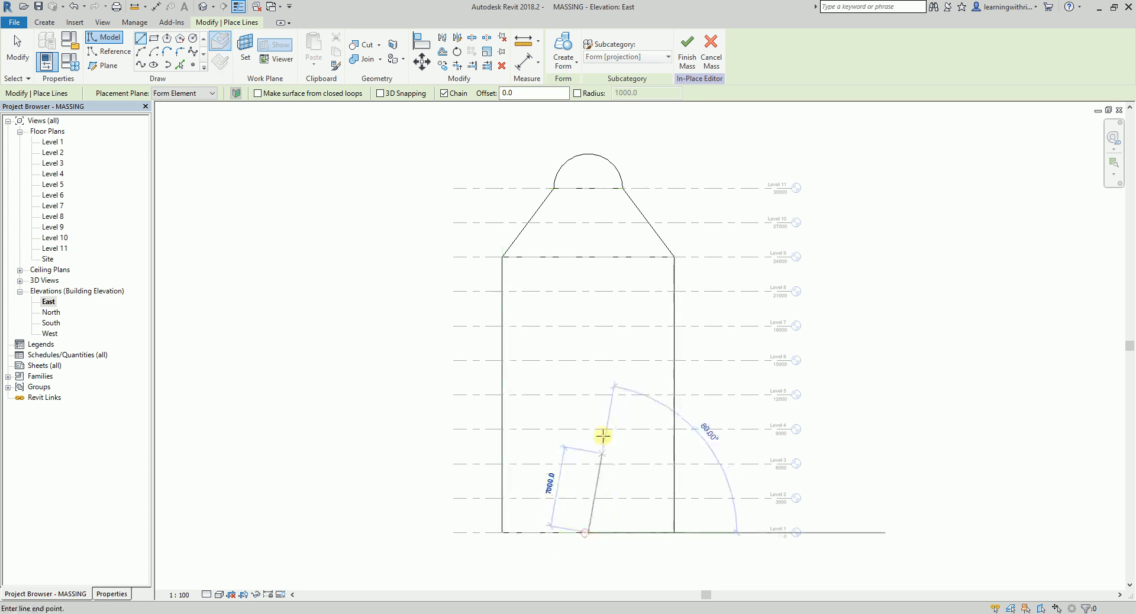
click(588, 257)
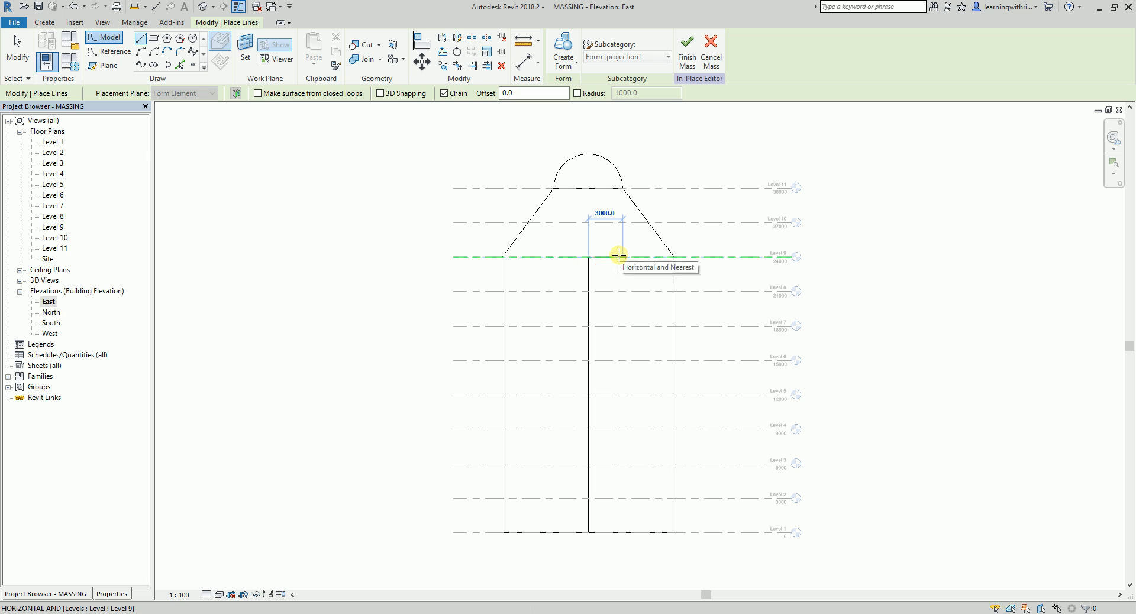
text(24)
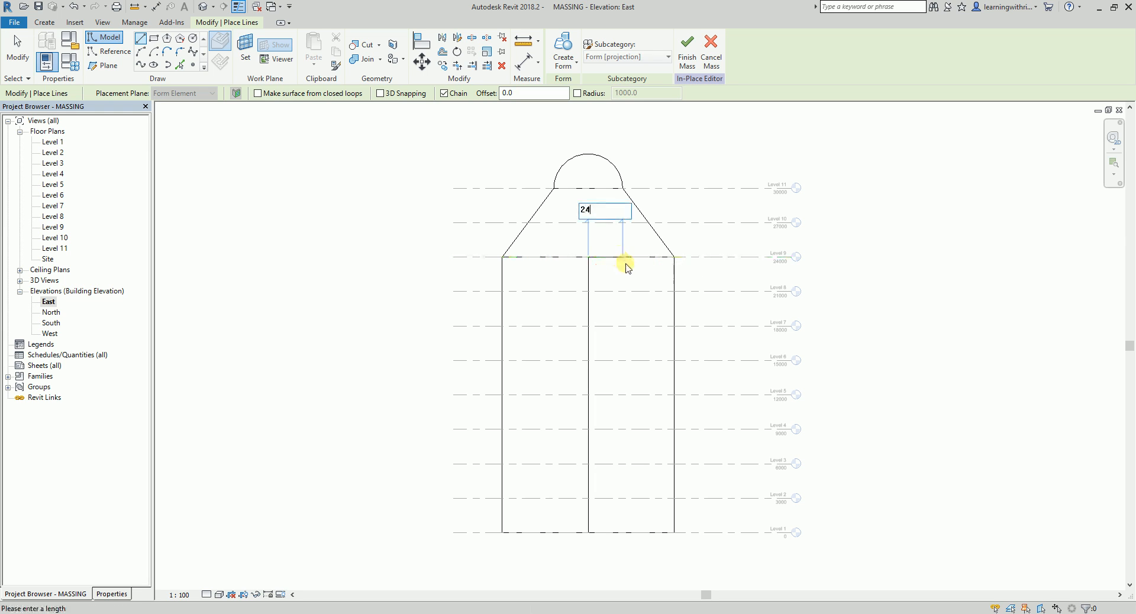
text(00)
key(Return)
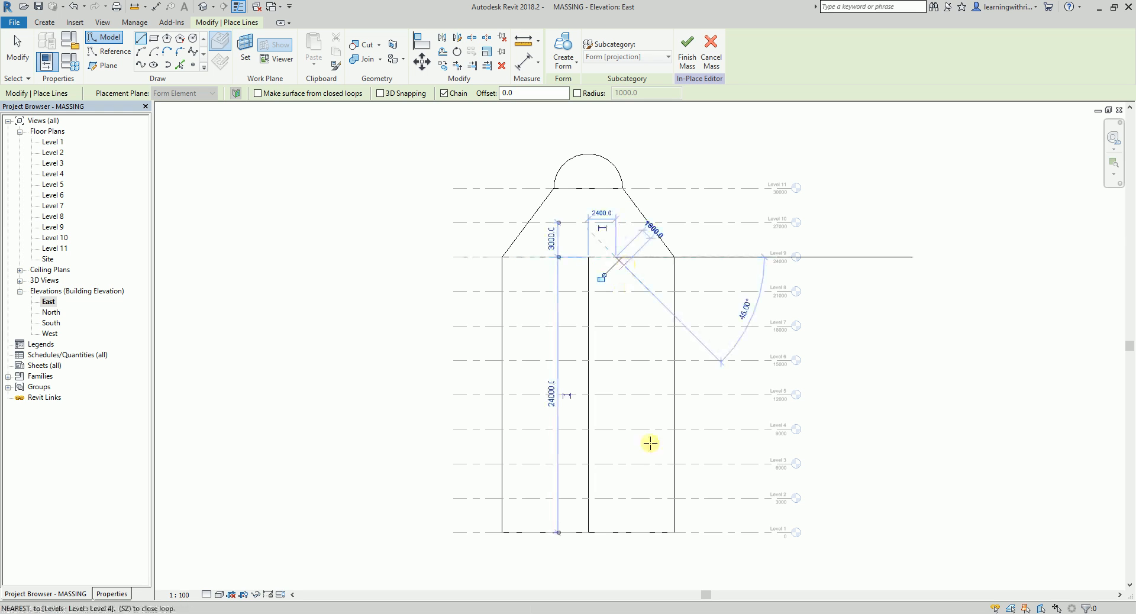
click(675, 533)
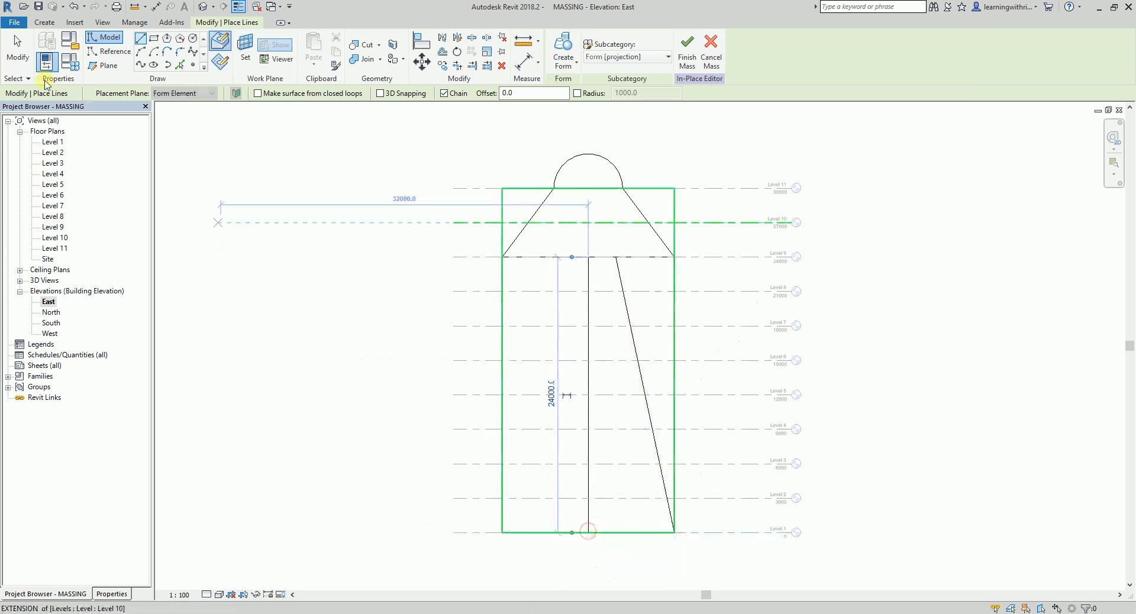
key(Escape)
key(Escape)
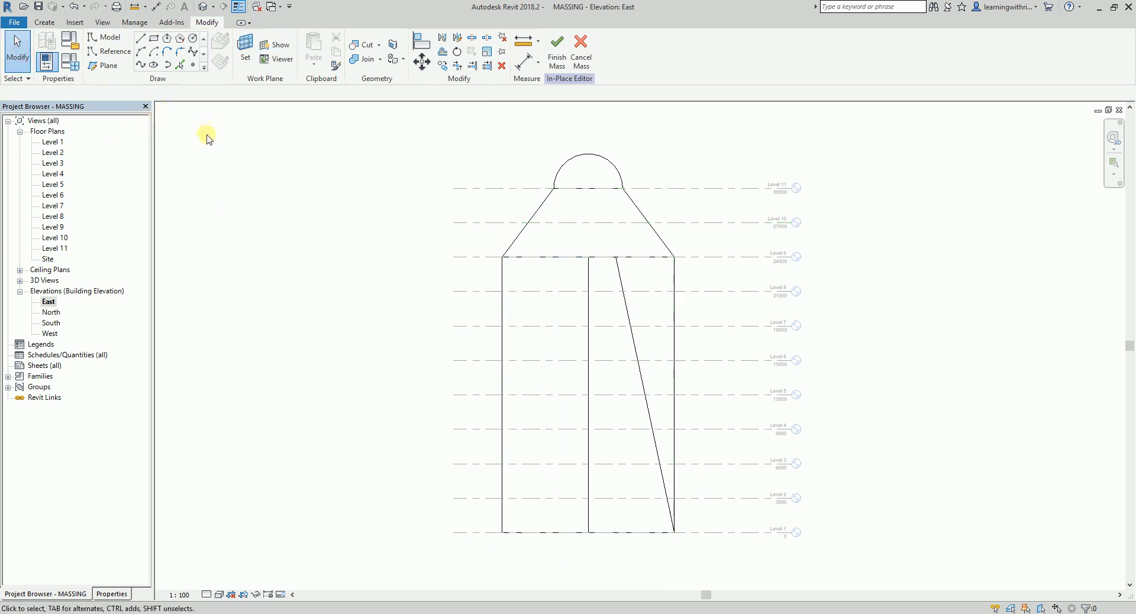
In the East elevation, draw a vertical 3000 mm axis line from the east outline's upper centreline corner up to Level 10
click(203, 6)
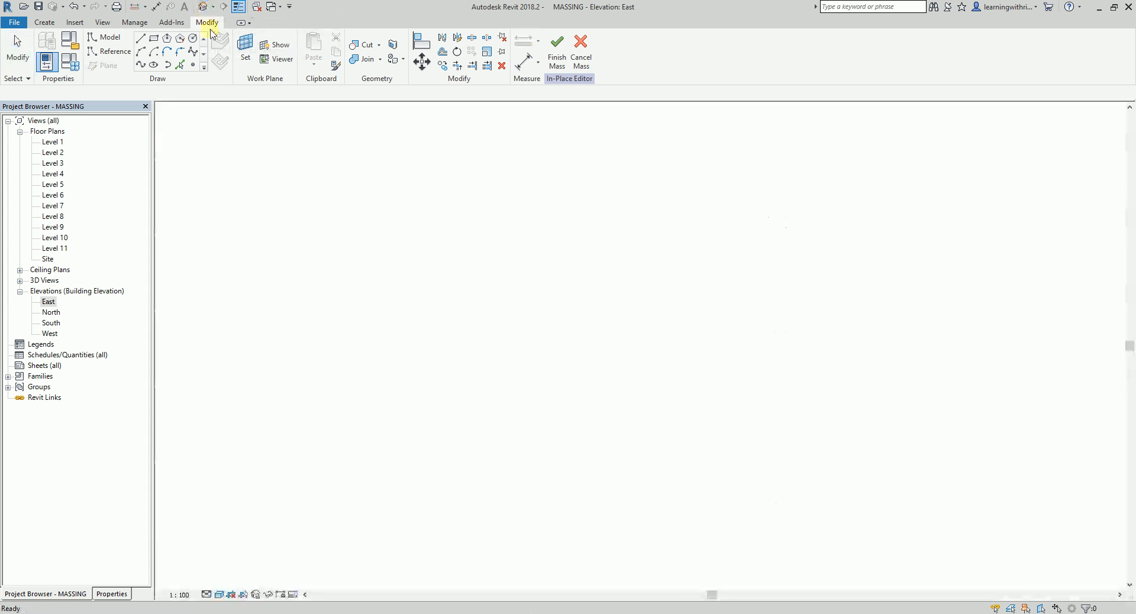
mouse_move(928, 490)
shift+middle_down()
mouse_move(1039, 385)
mouse_move(1068, 330)
mouse_move(965, 358)
mouse_move(966, 401)
mouse_move(929, 436)
mouse_move(922, 483)
shift+middle_up()
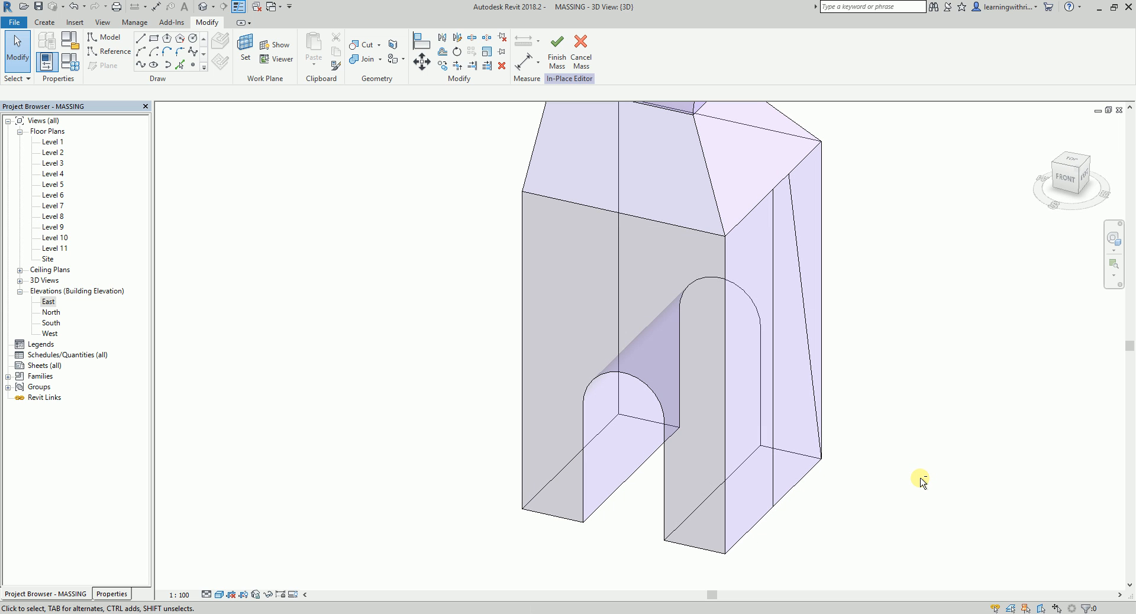
click(798, 244)
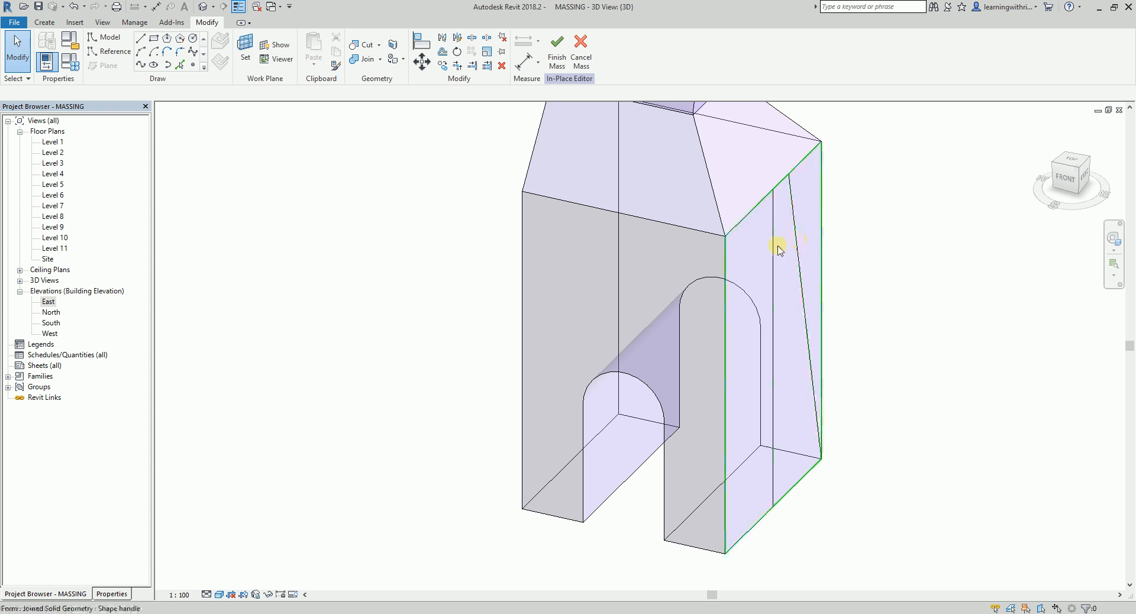
double_click(48, 303)
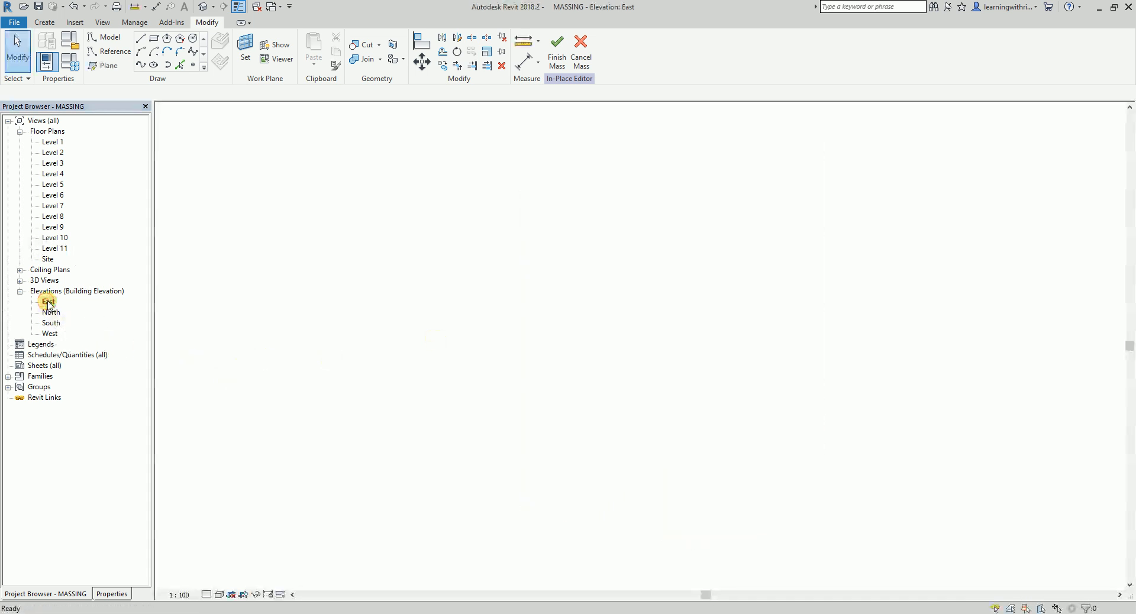
click(140, 40)
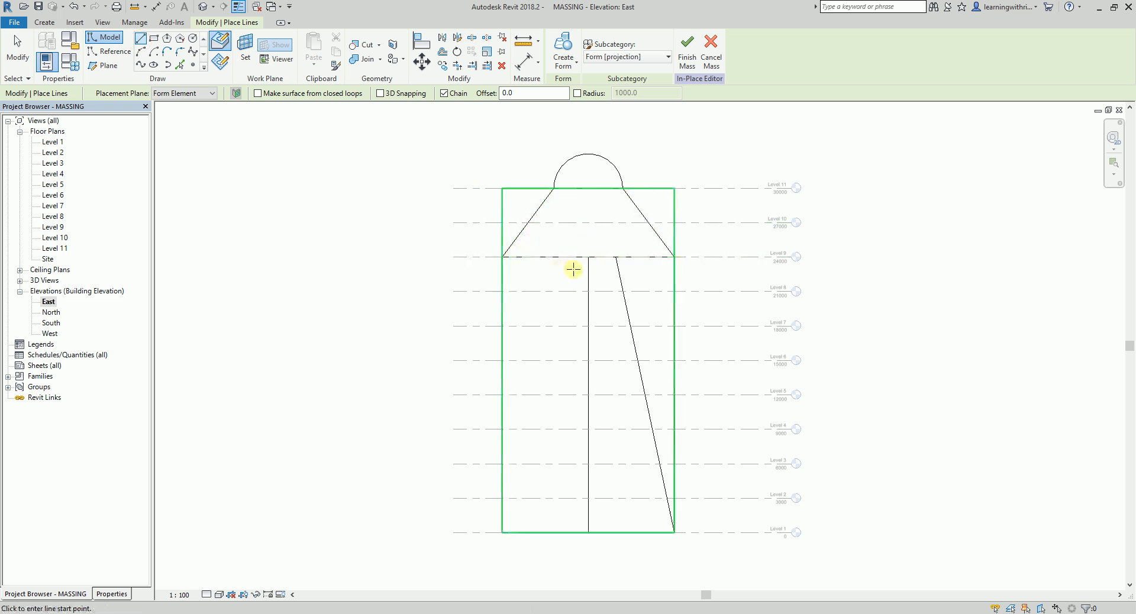
click(589, 258)
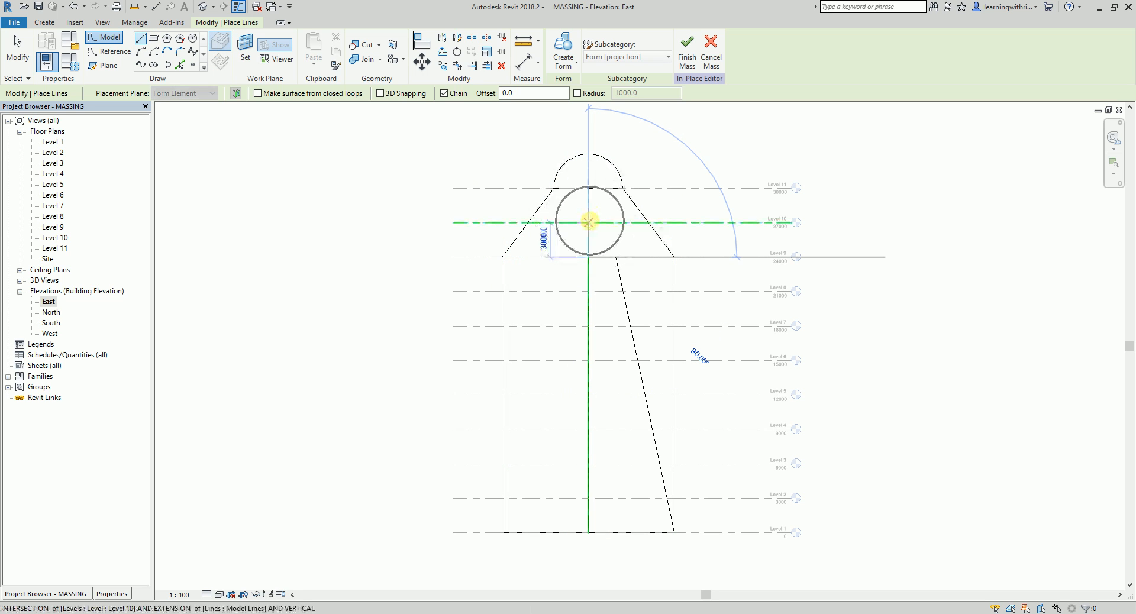
click(589, 222)
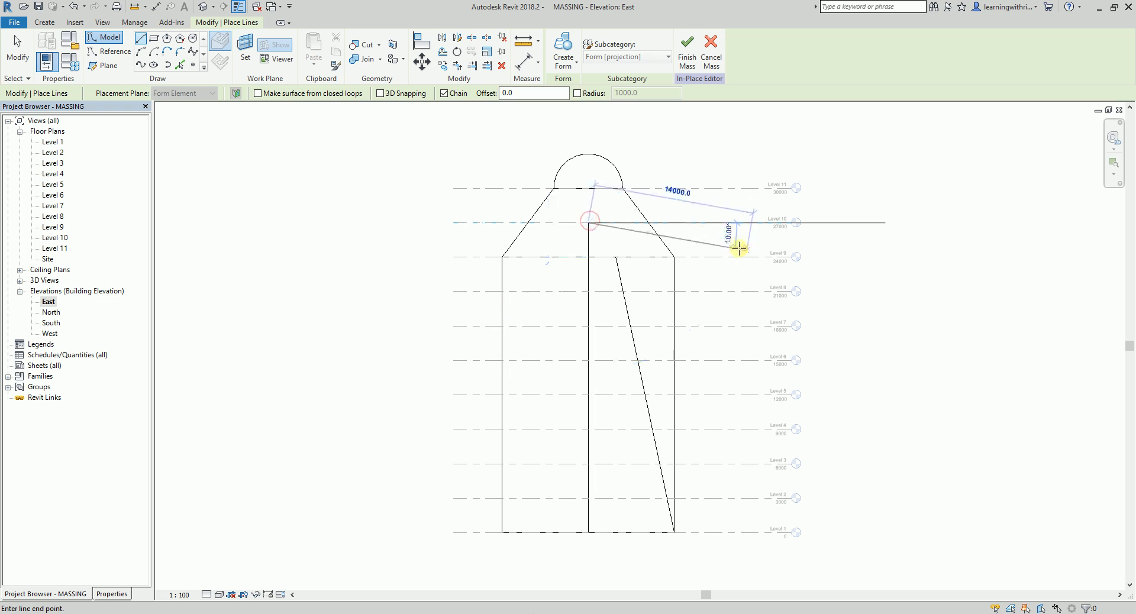
click(18, 57)
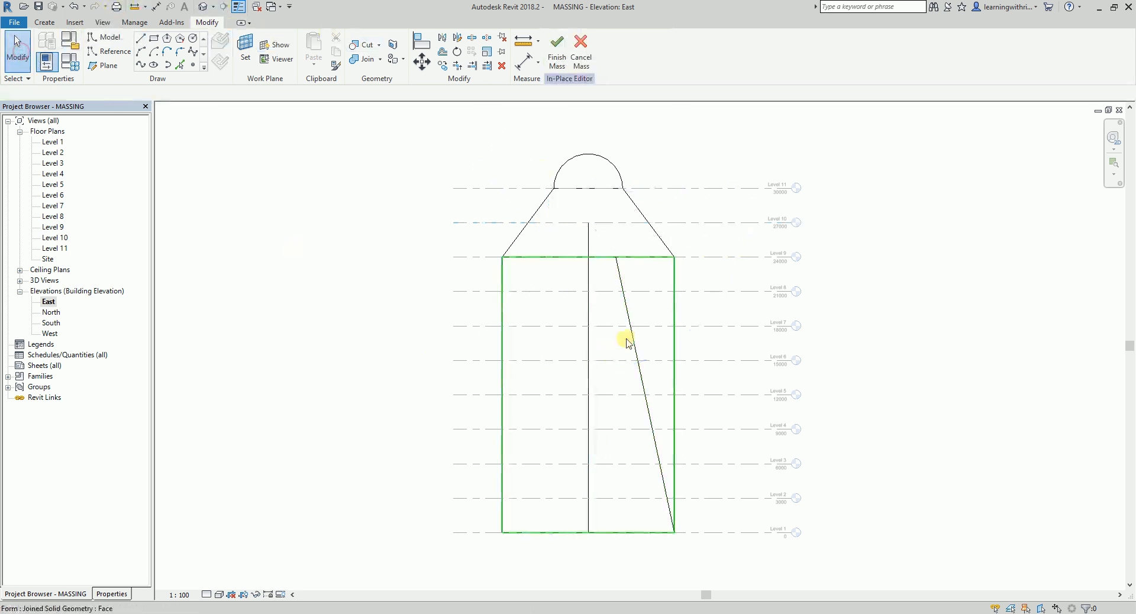
In the 3D view, select the closed east-face outline together with the axis line and create a revolved solid form from them
key(Tab)
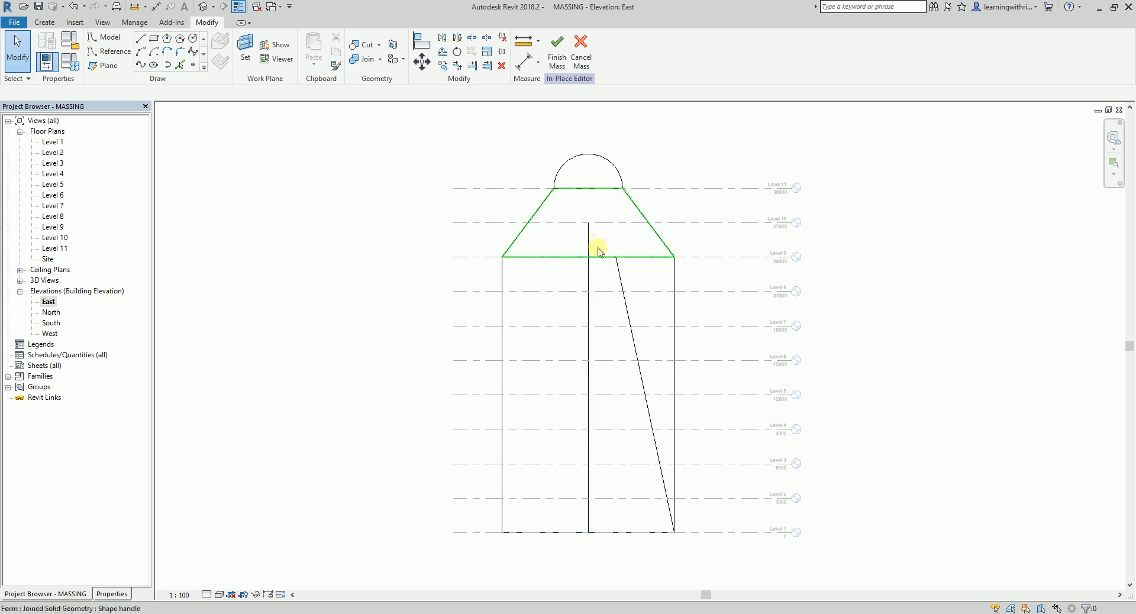
middle_drag(631, 389, 651, 396)
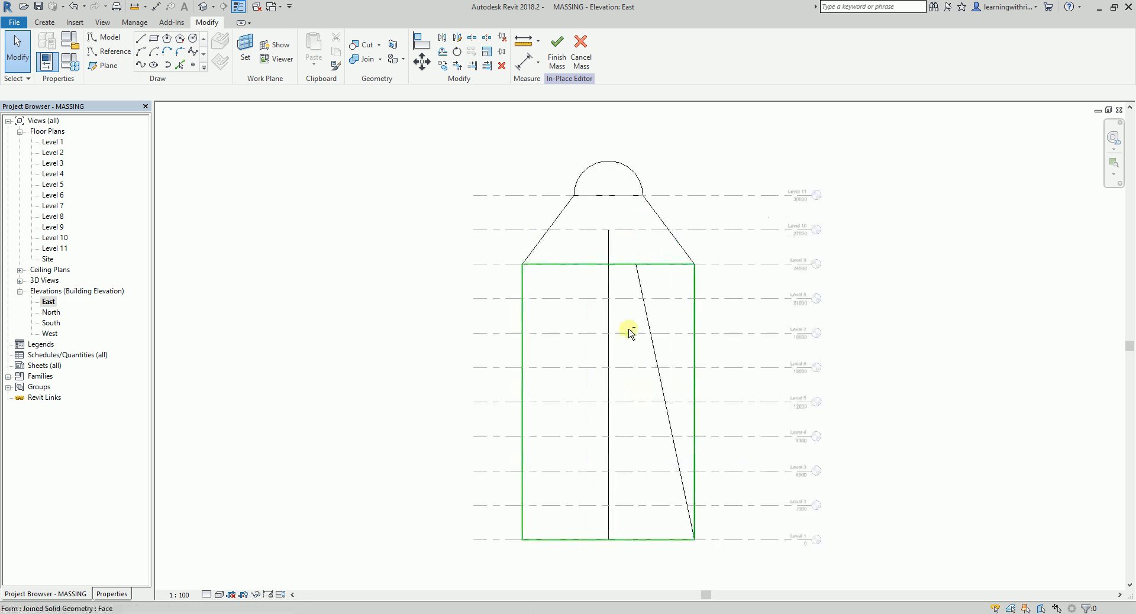
click(203, 7)
click(759, 255)
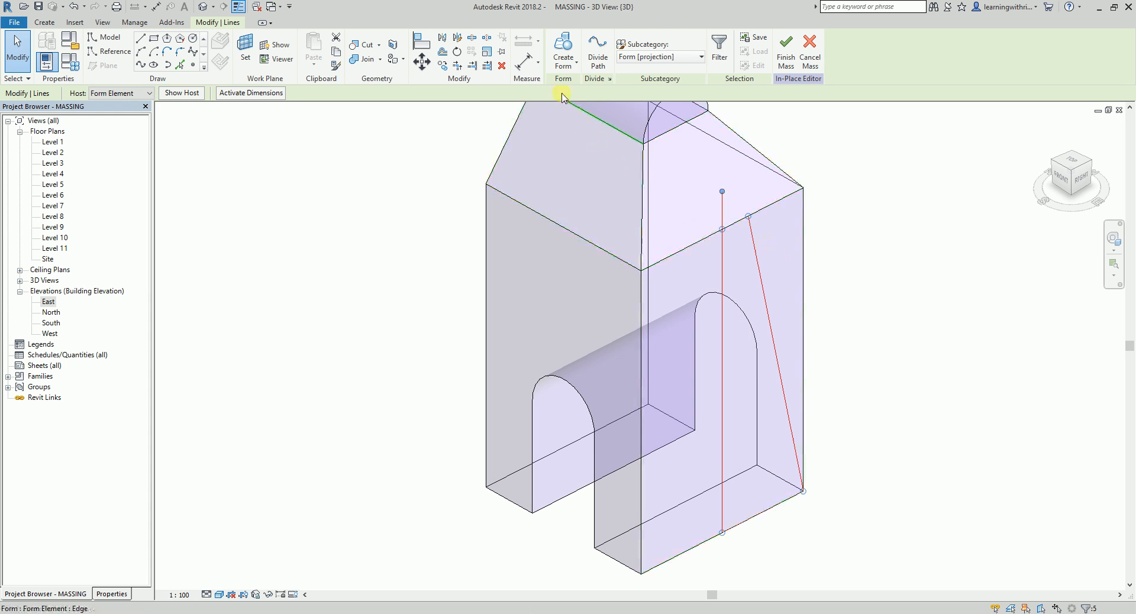
click(569, 68)
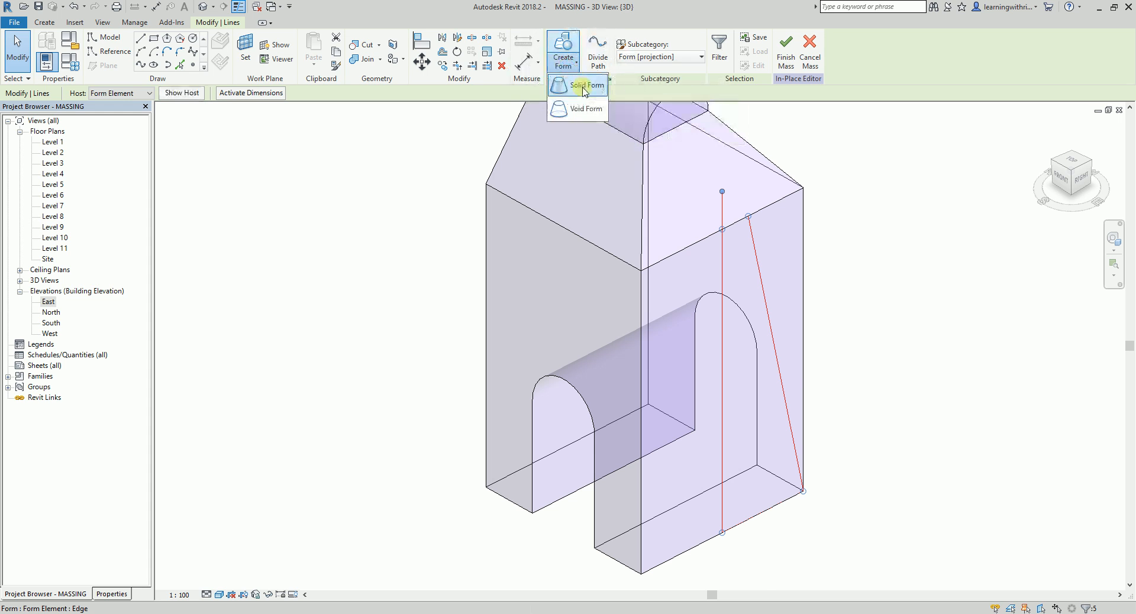
click(584, 86)
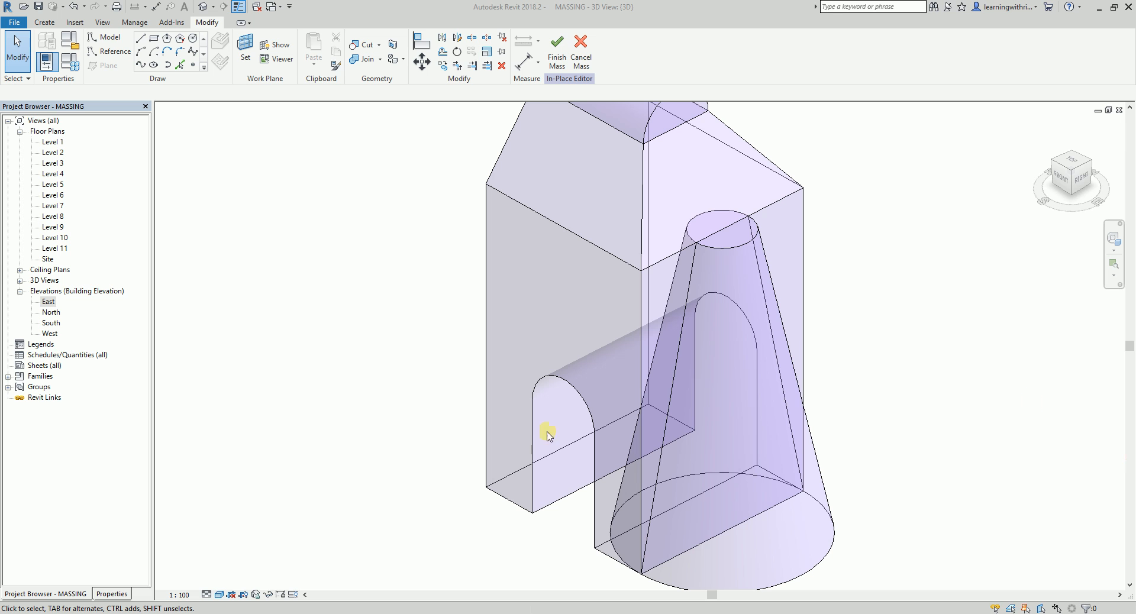
Set the revolved cone form's Start Angle to 180° and apply it
shift+middle_drag(879, 376, 943, 274)
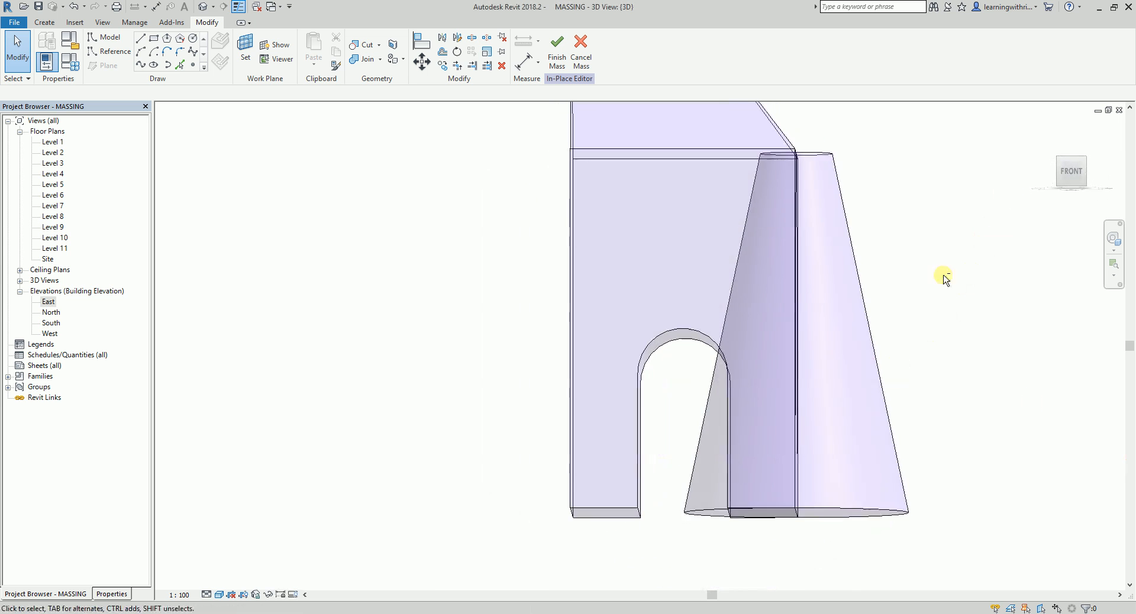
shift+middle_drag(815, 414, 908, 462)
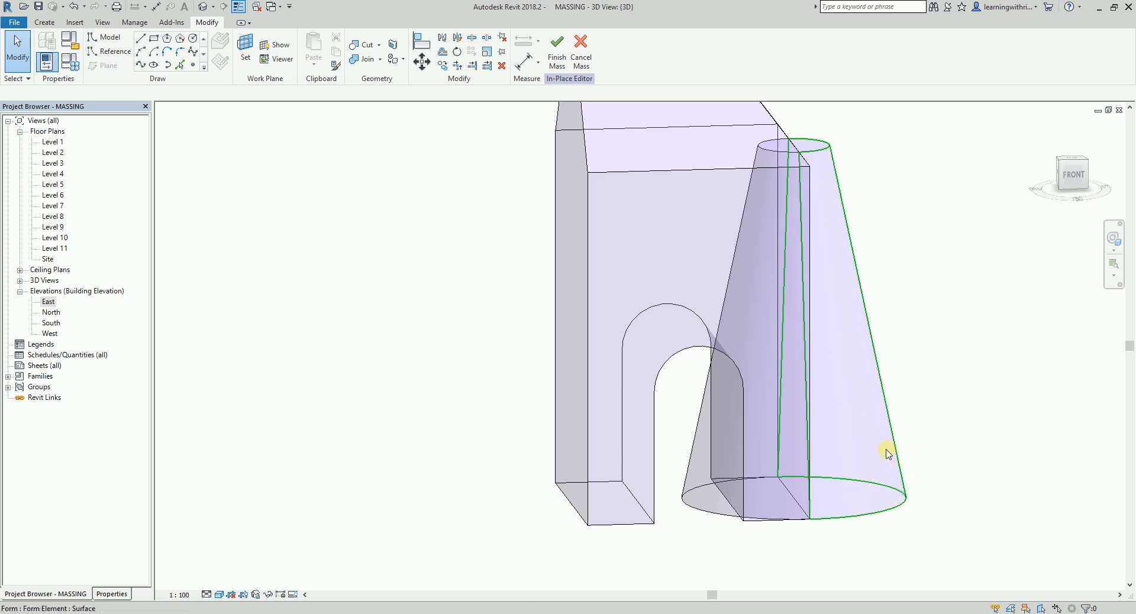
shift+middle_drag(948, 412, 864, 459)
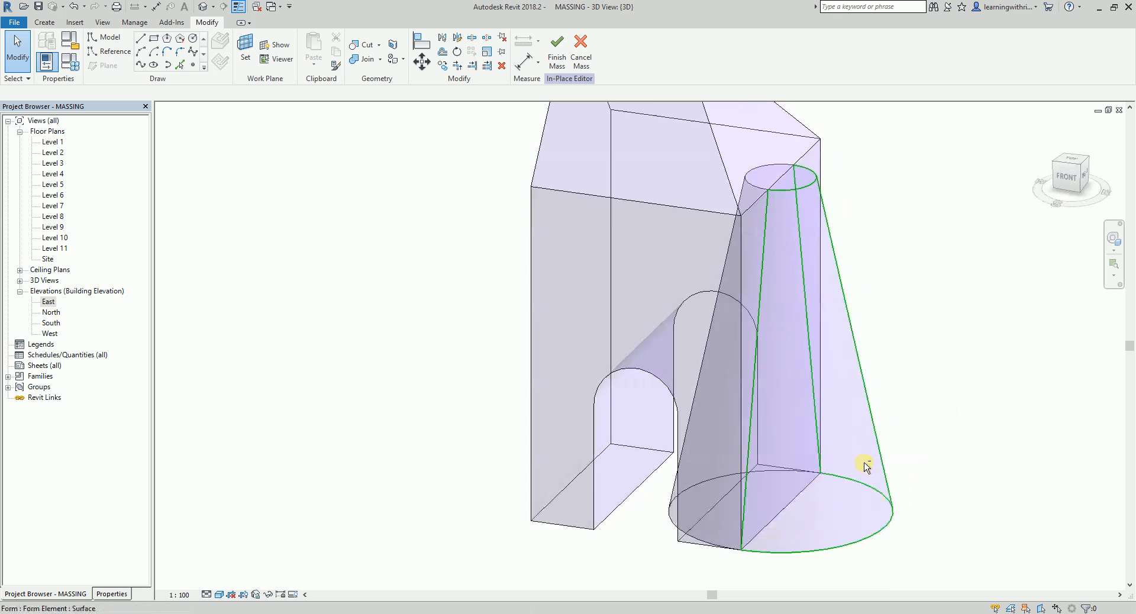
click(112, 595)
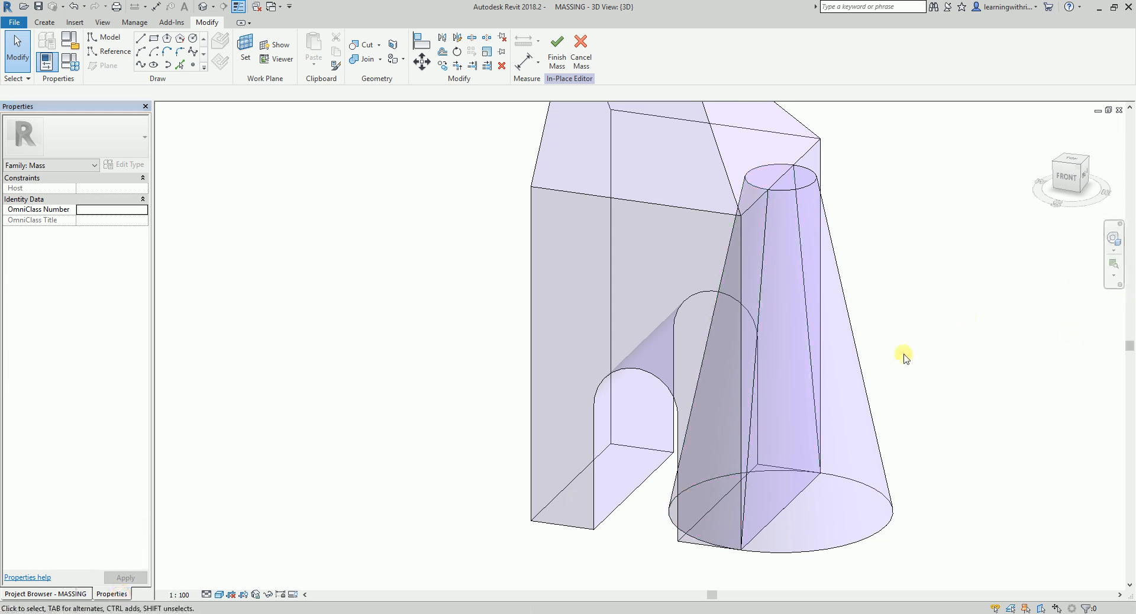
click(864, 389)
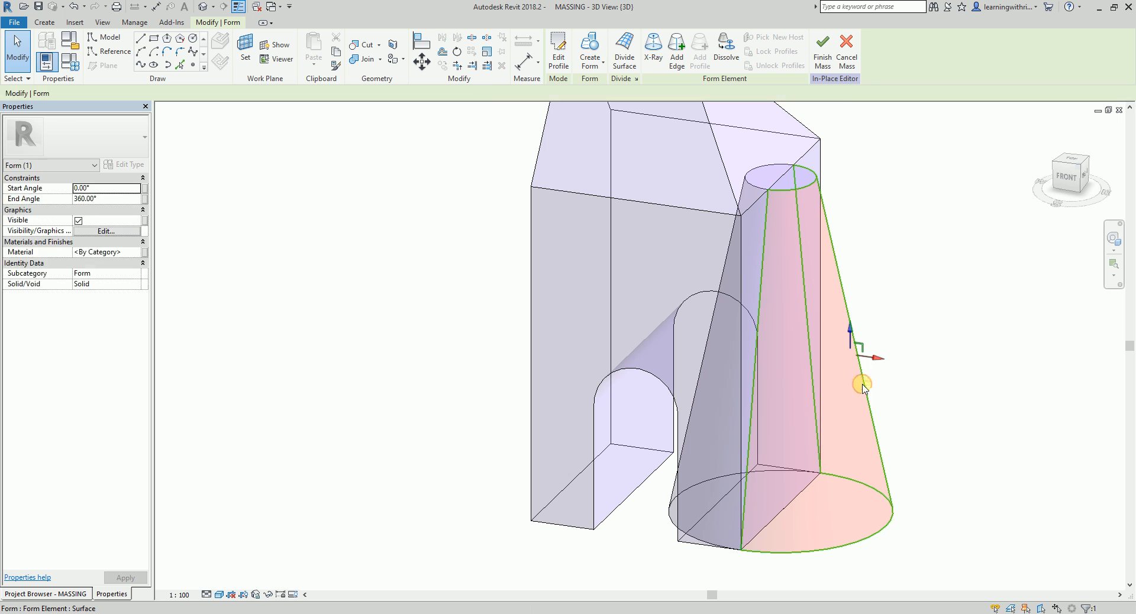
click(98, 189)
click(97, 188)
text(18)
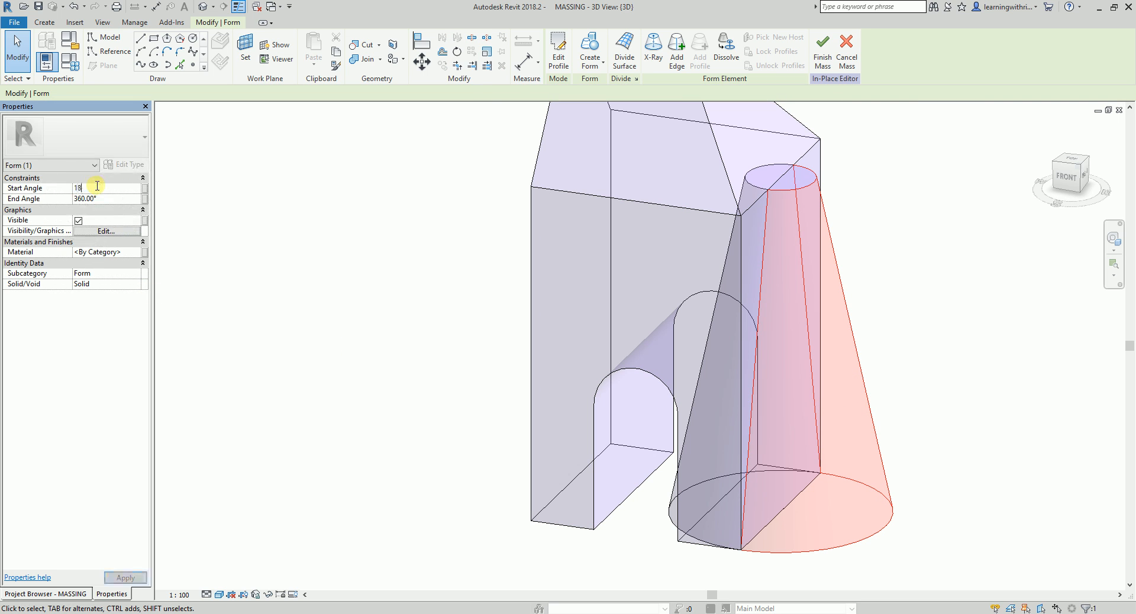
text(0)
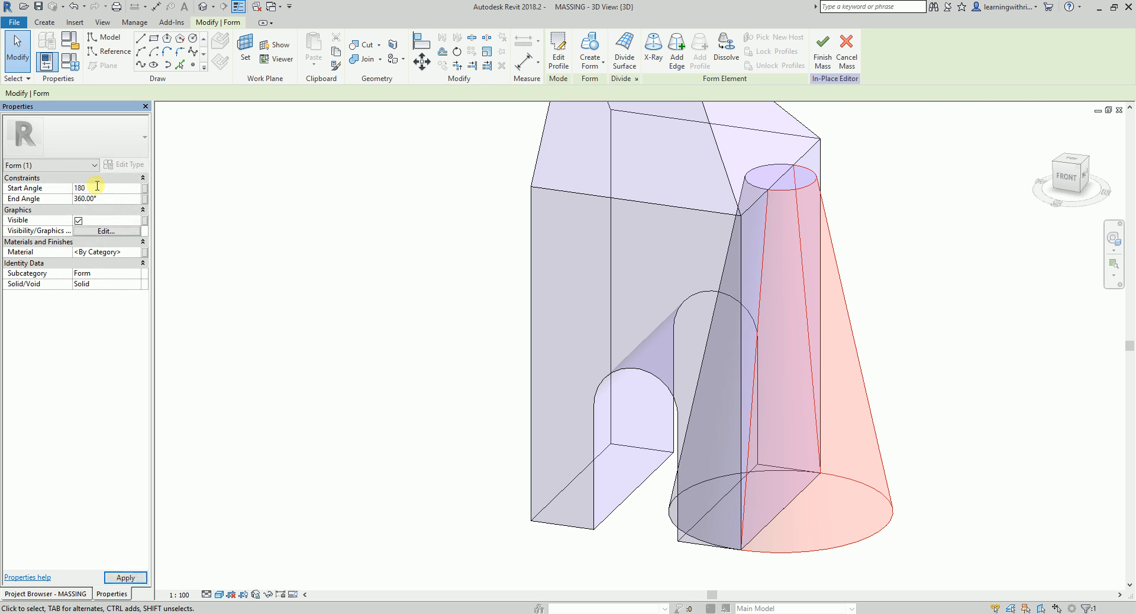
click(124, 577)
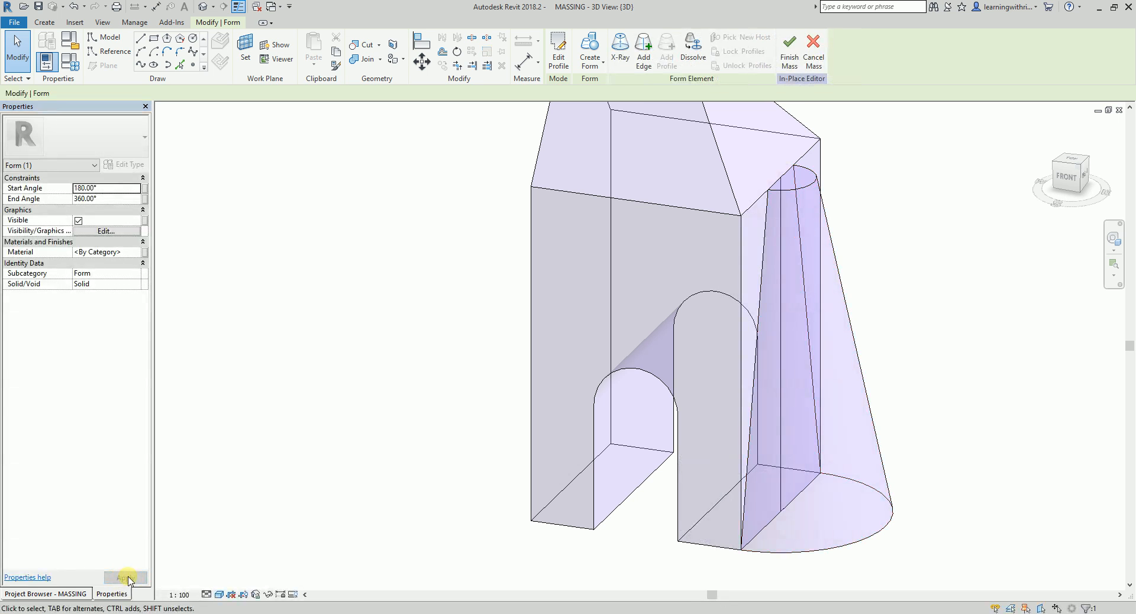
Deselect the tapered form and examine from several 3D angles how it meets the building's east face
click(327, 390)
click(973, 335)
scroll(1004, 324, down, 2)
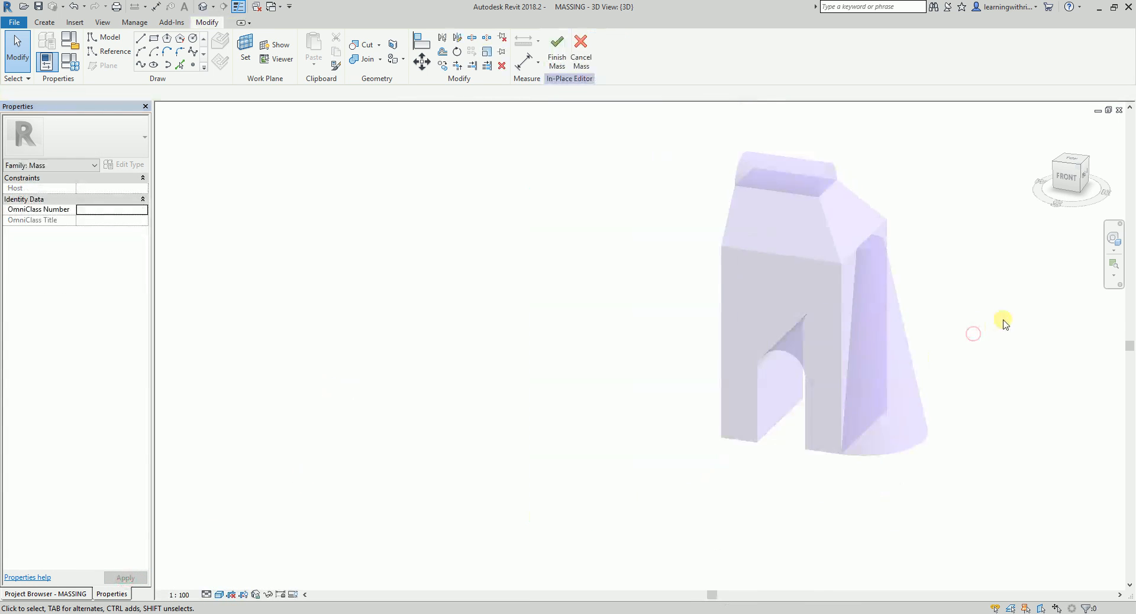
shift+middle_drag(1004, 324, 961, 445)
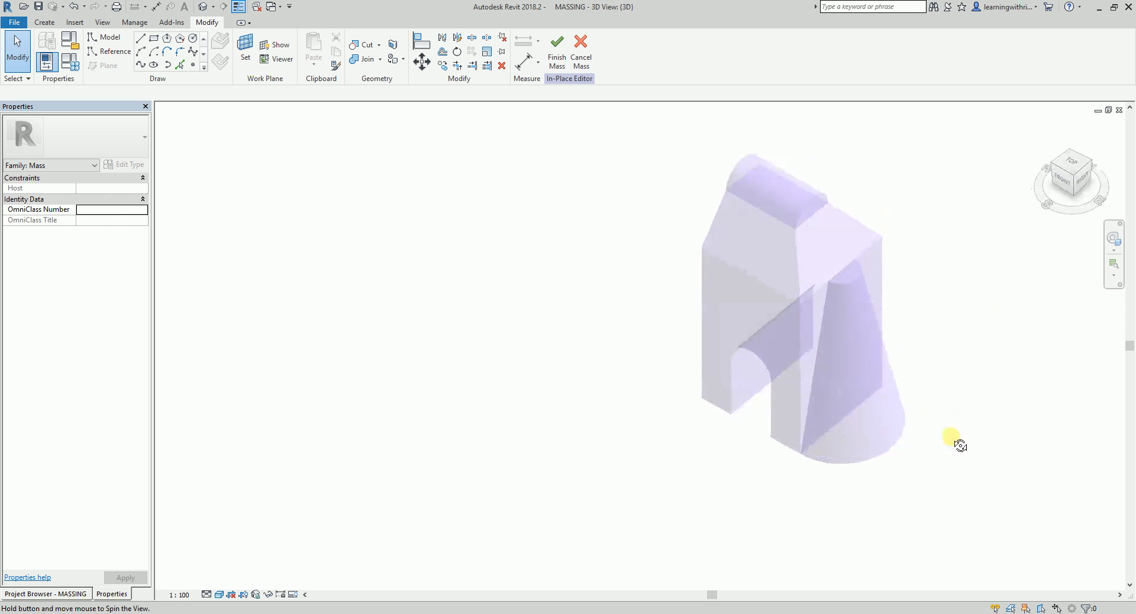
shift+middle_drag(817, 393, 870, 508)
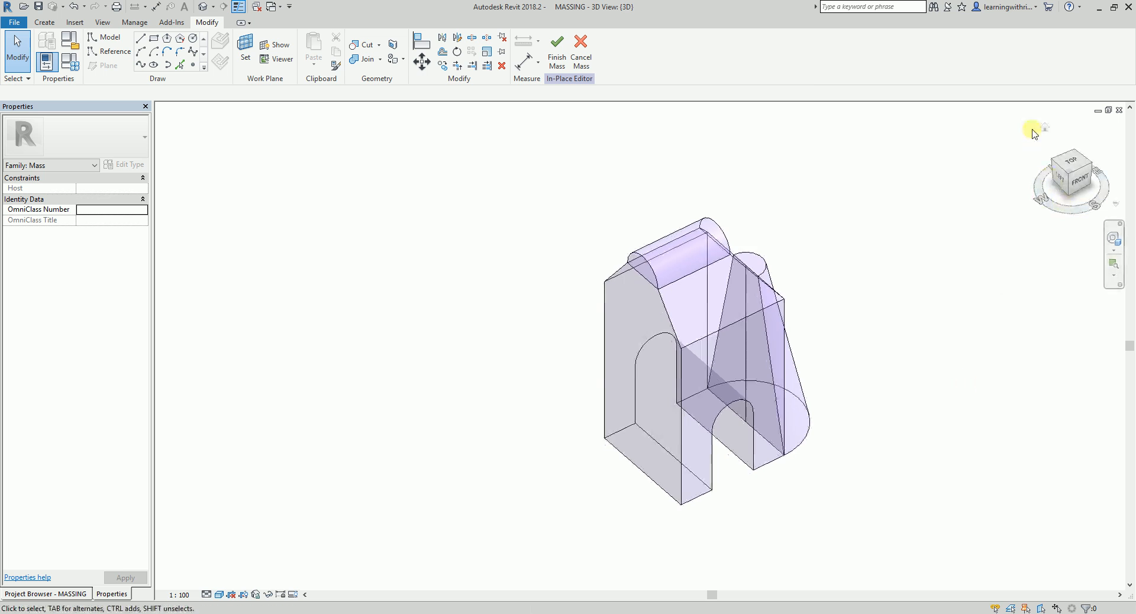
click(1045, 130)
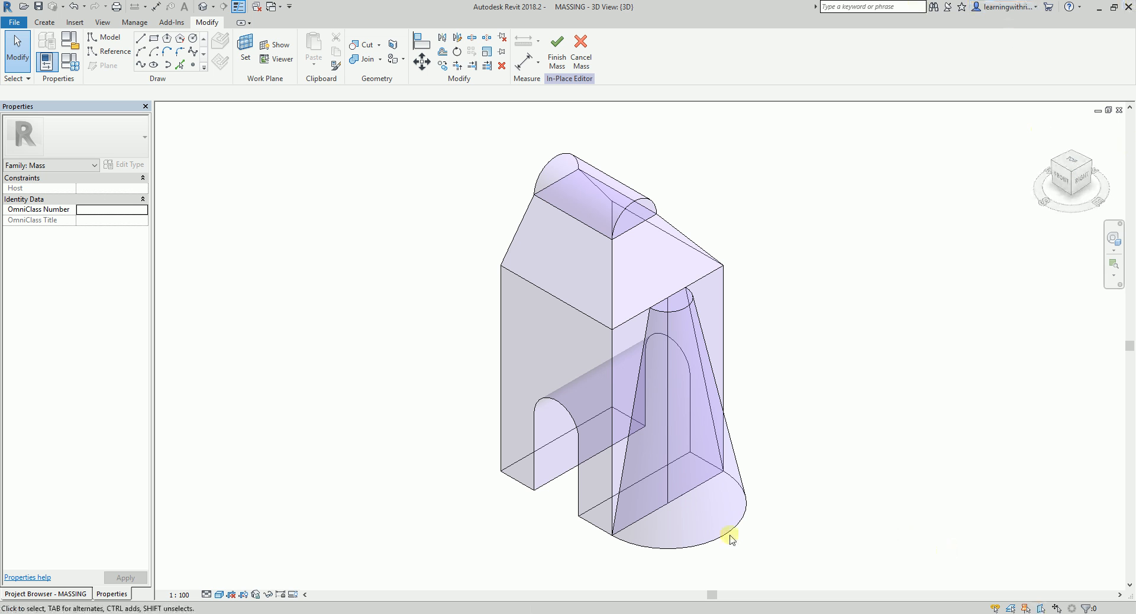
shift+middle_drag(802, 432, 1072, 387)
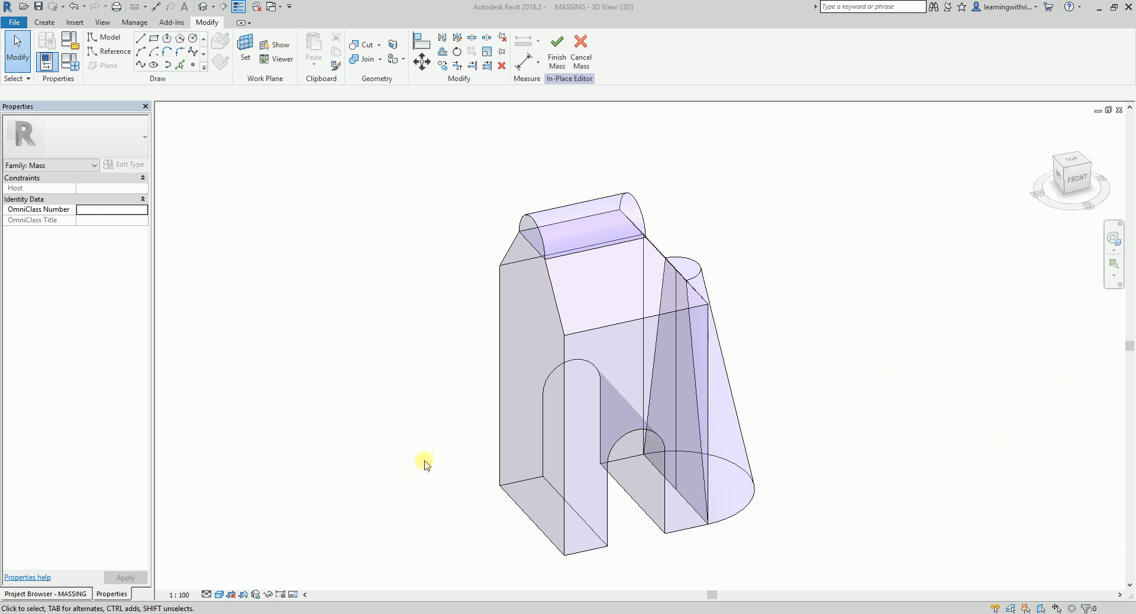
In the Level 1 floor plan, draw a 180° start-end-radius arc of radius 7500 mm outward between the two west corners of the mass
click(86, 594)
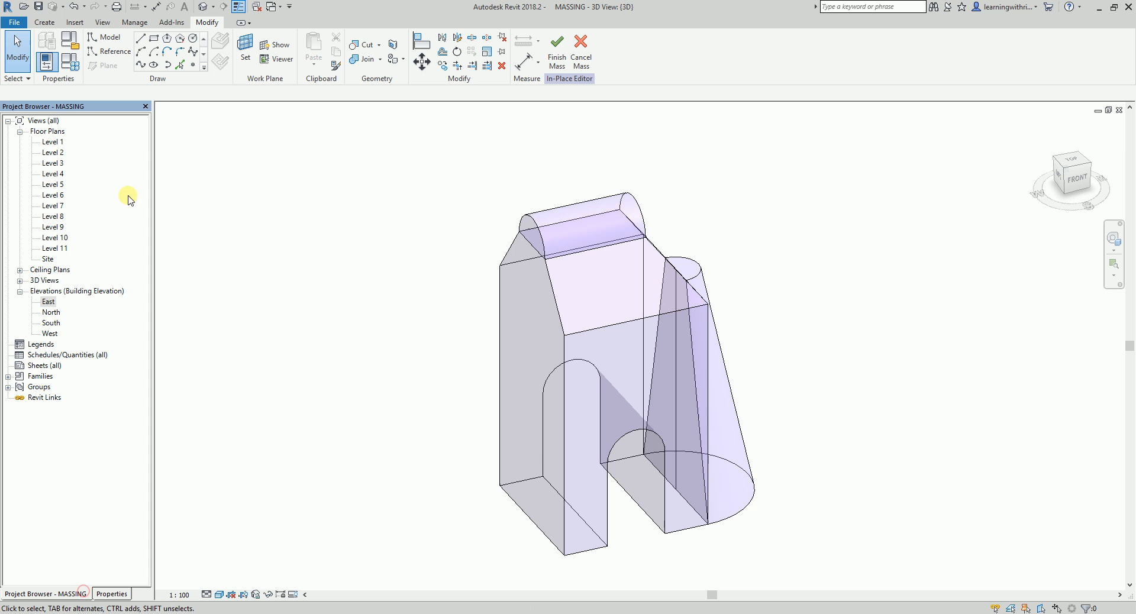
click(52, 142)
click(52, 142)
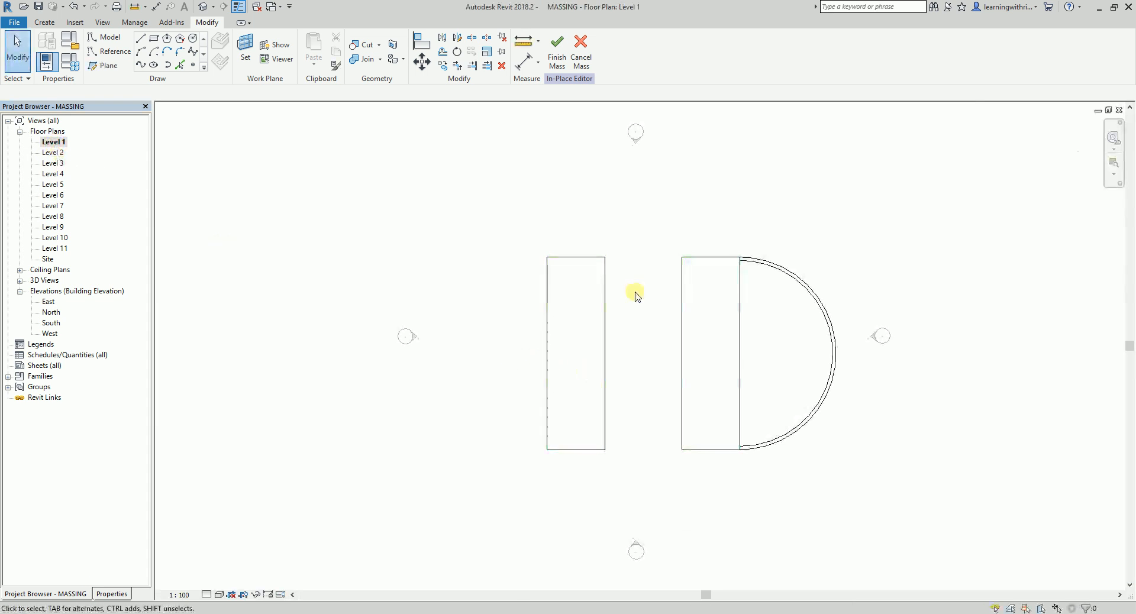
middle_drag(507, 354, 546, 317)
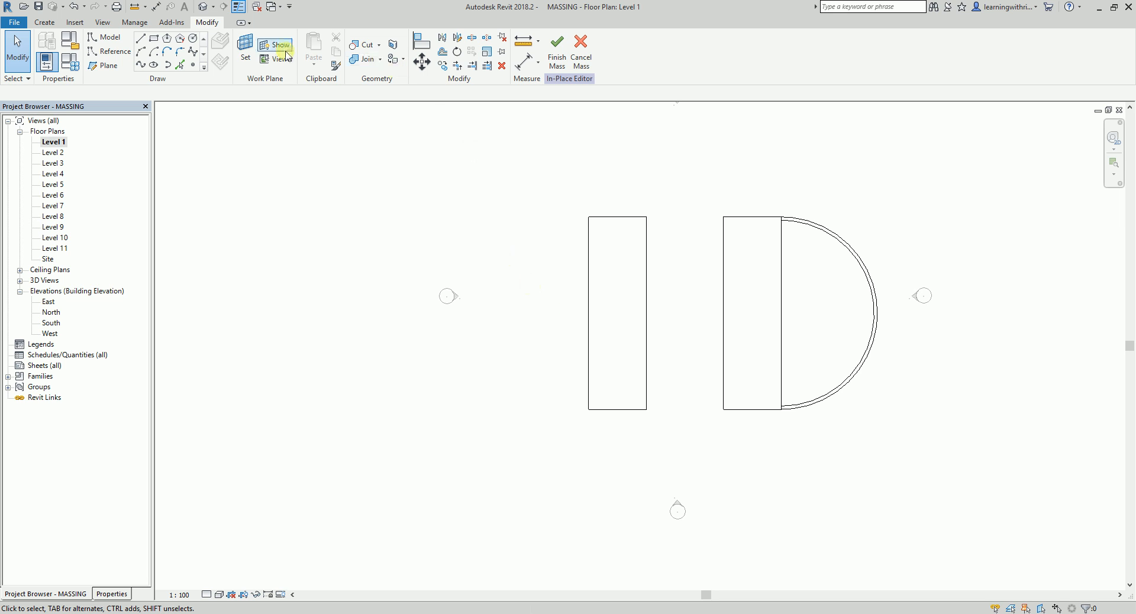
click(141, 52)
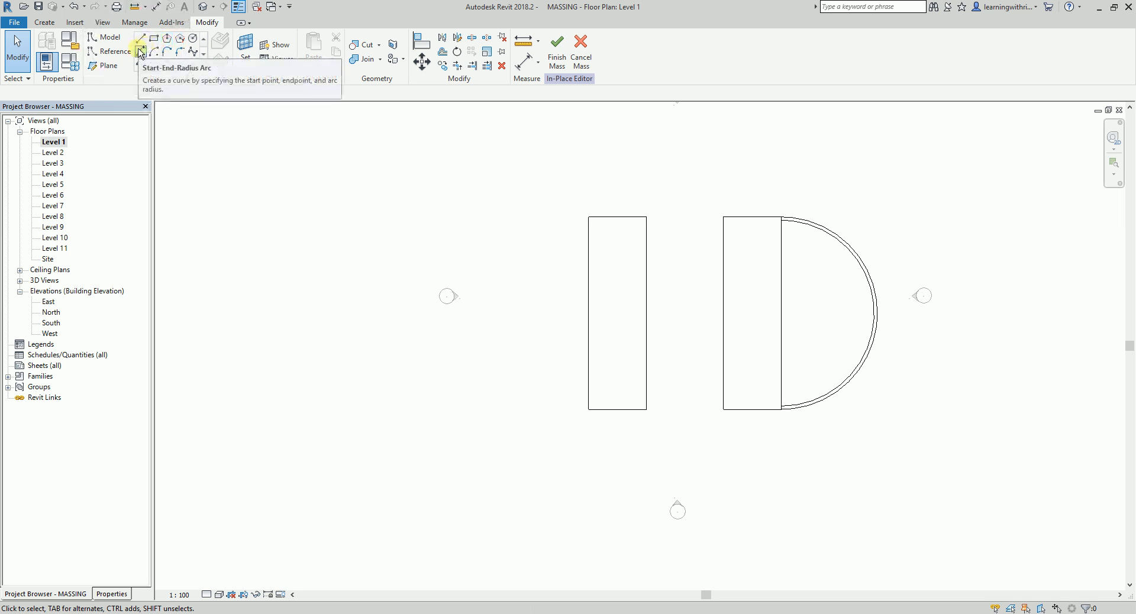
click(141, 52)
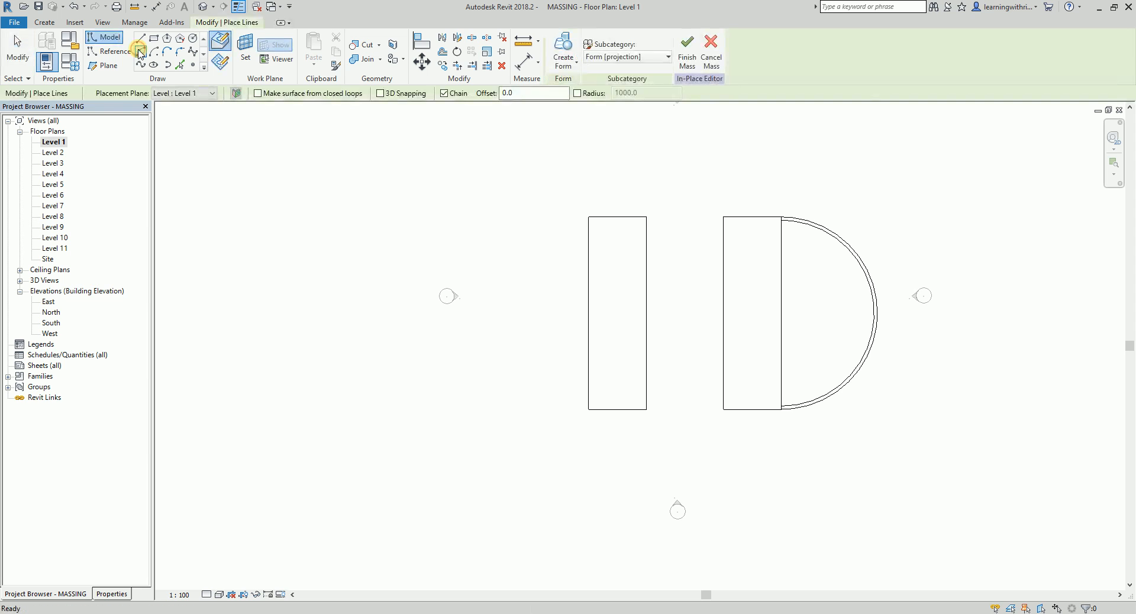
click(588, 218)
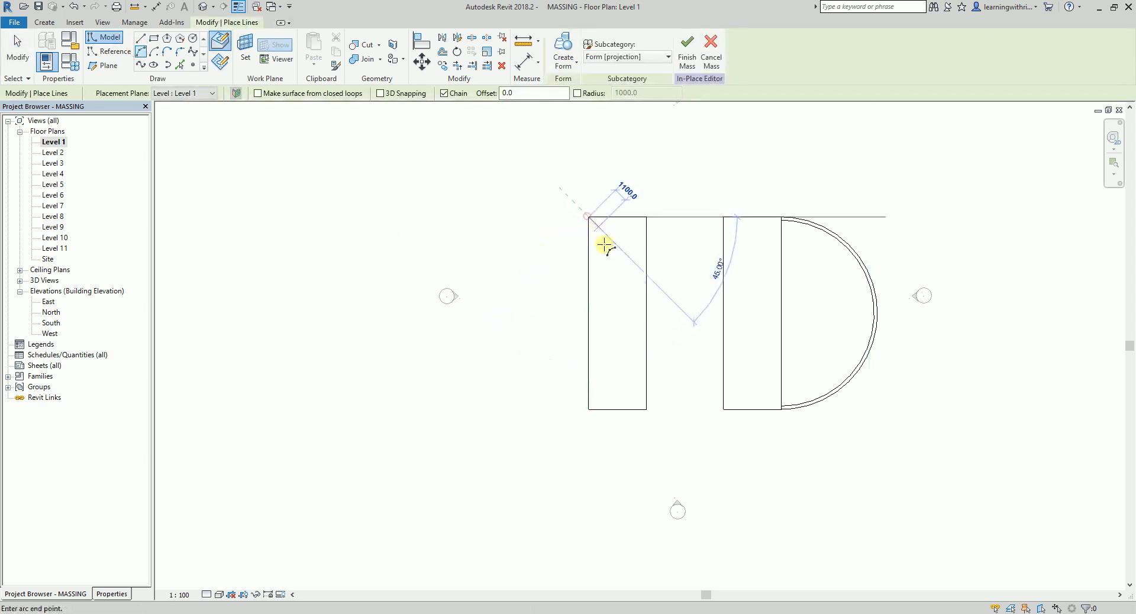
click(588, 409)
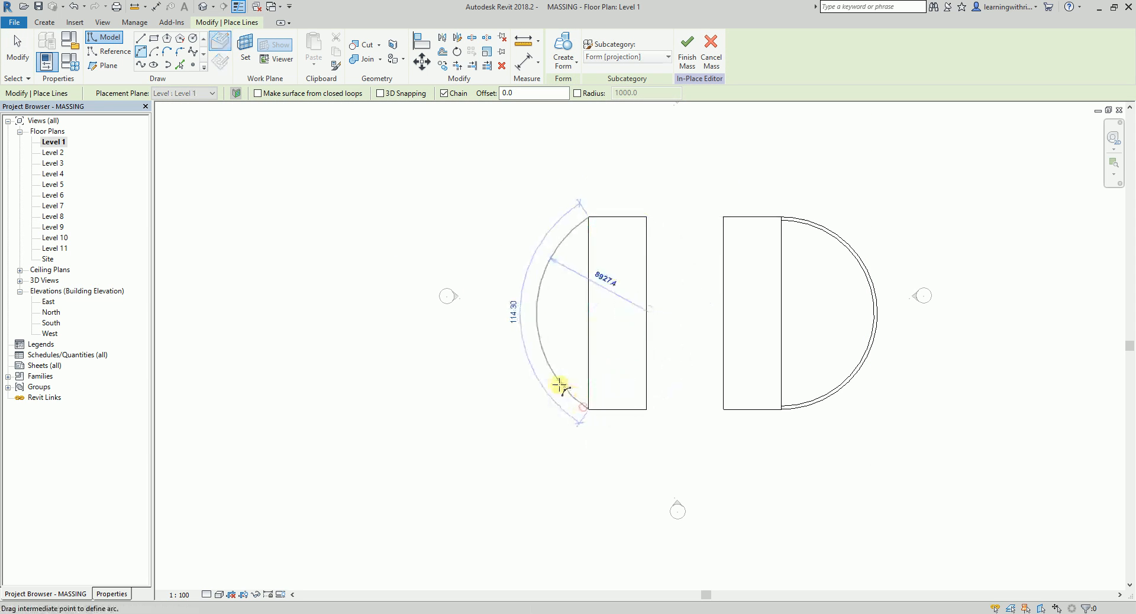
click(512, 359)
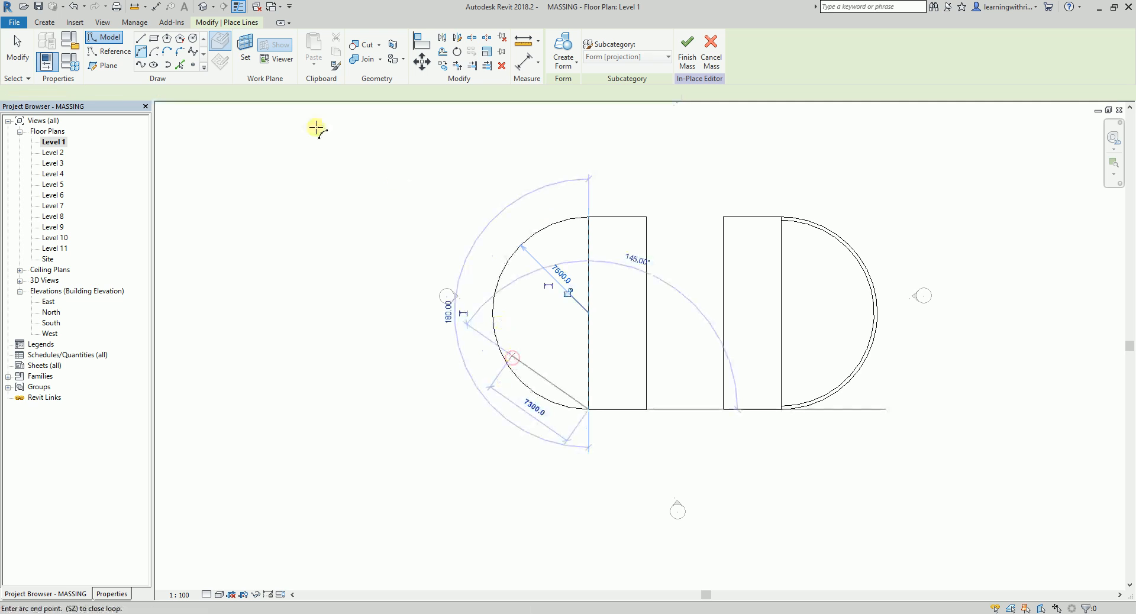
click(17, 51)
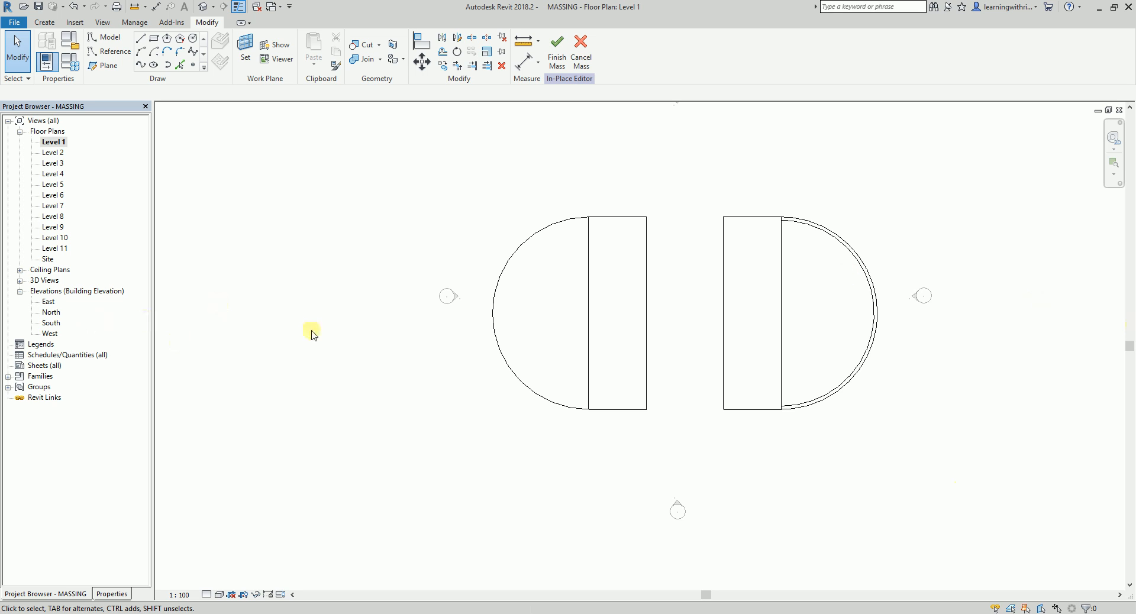
Open the West elevation and frame the lower part of the mass's west face around Level 1
click(358, 308)
scroll(450, 299, down, 2)
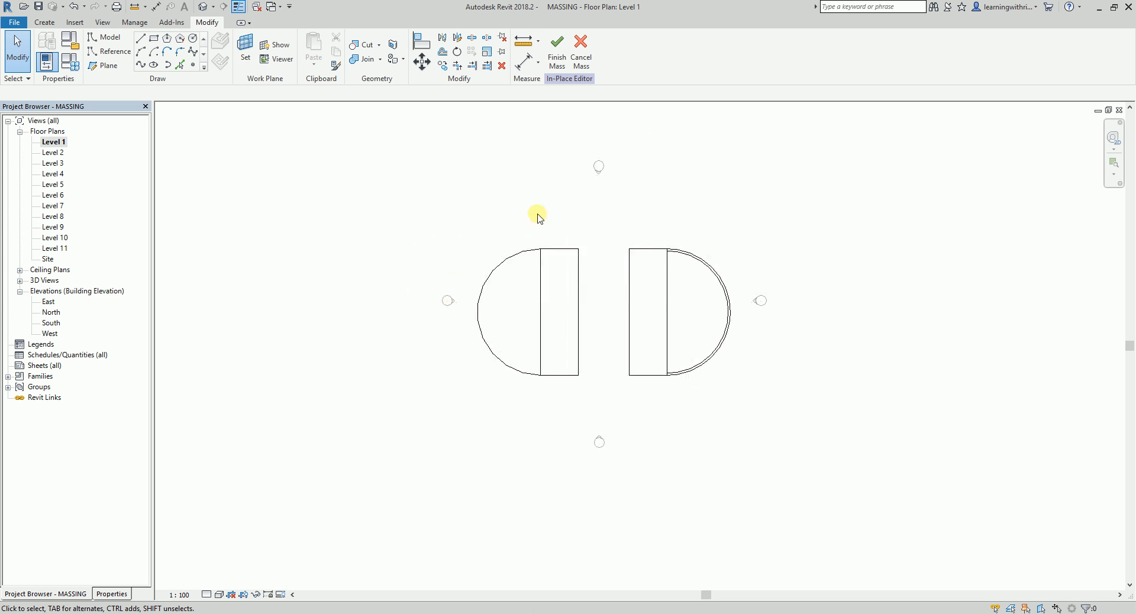
click(594, 455)
click(51, 333)
double_click(52, 334)
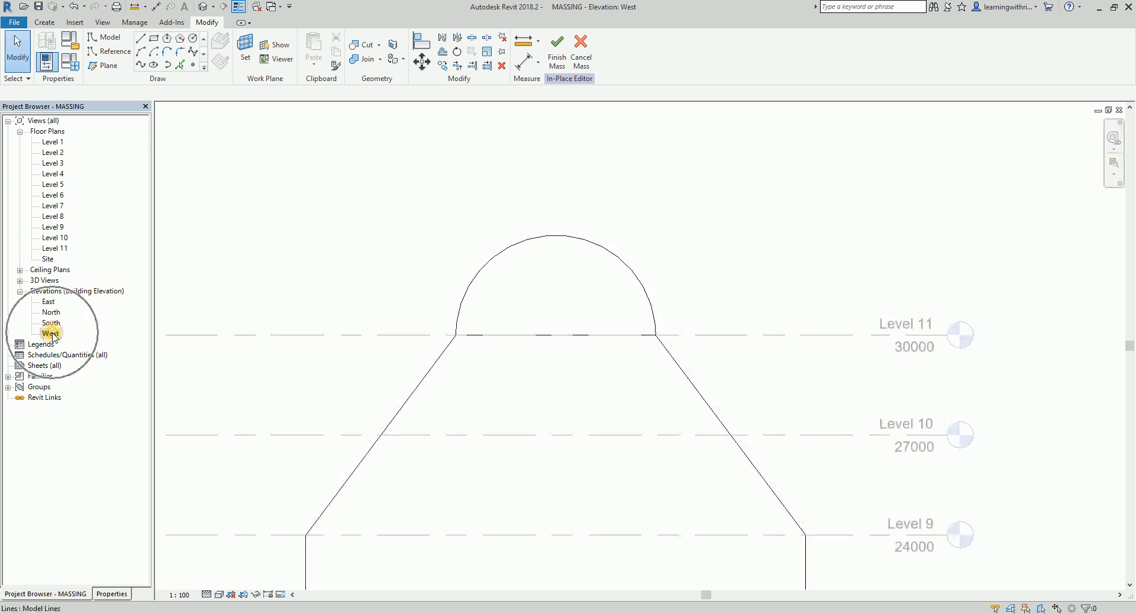
middle_drag(656, 354, 705, 205)
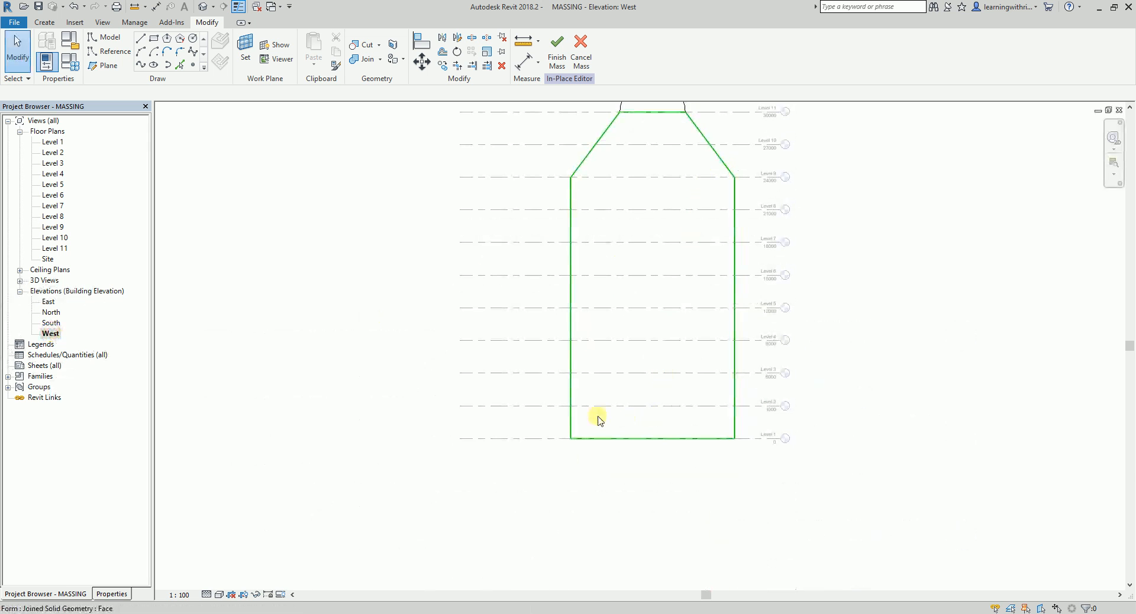
scroll(595, 424, up, 2)
middle_drag(591, 428, 561, 436)
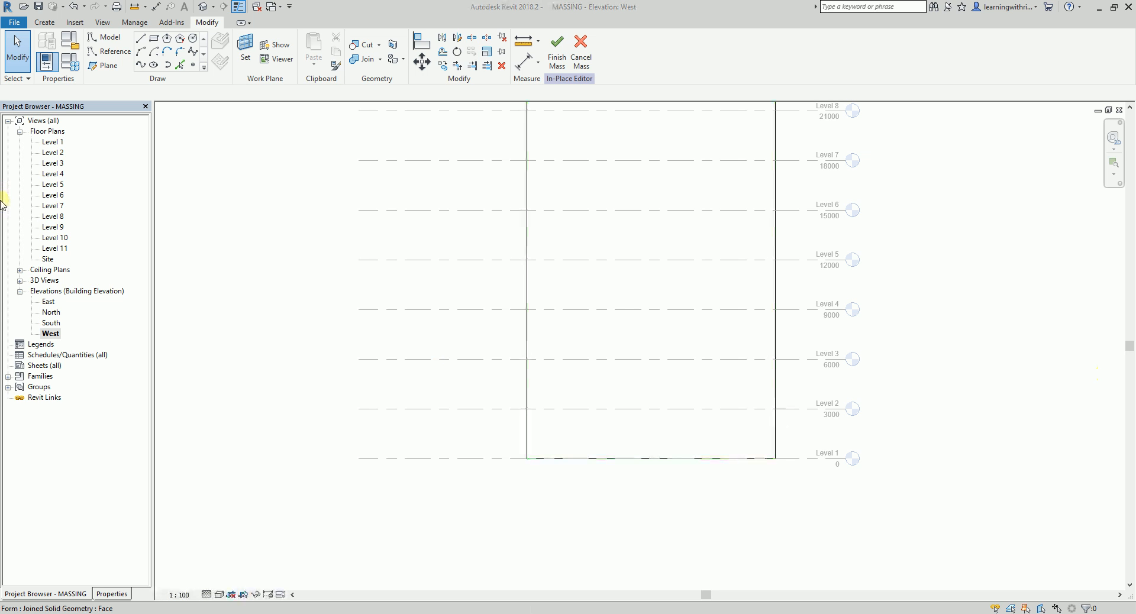
Start drawing model lines and set the work plane by picking the mass's west face as the plane
click(141, 40)
scroll(604, 446, up, 2)
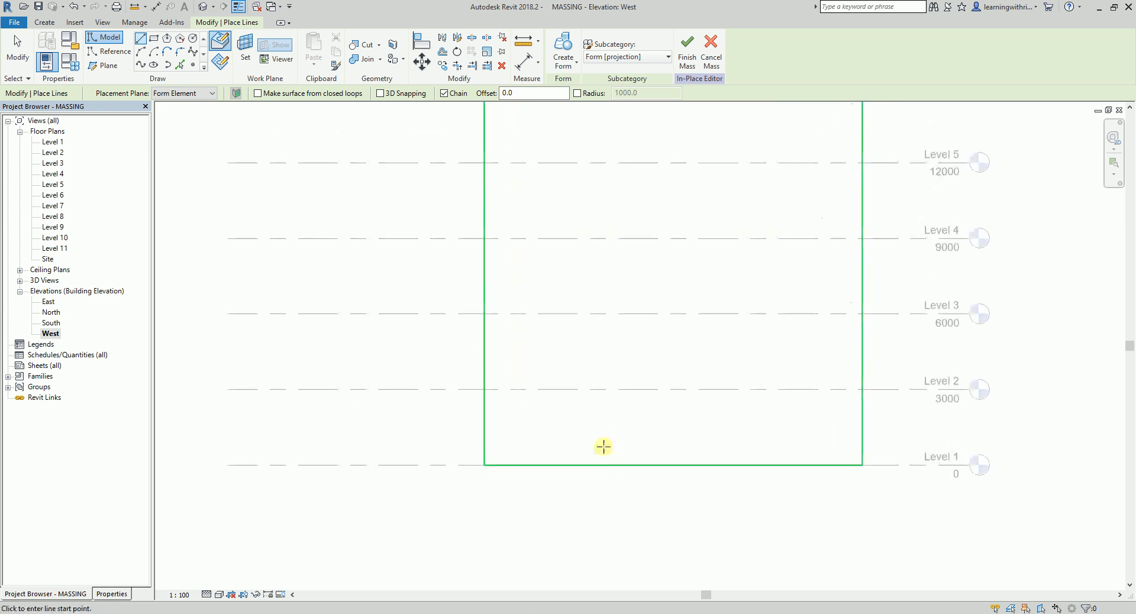
key(ctrl)
key(ctrl)
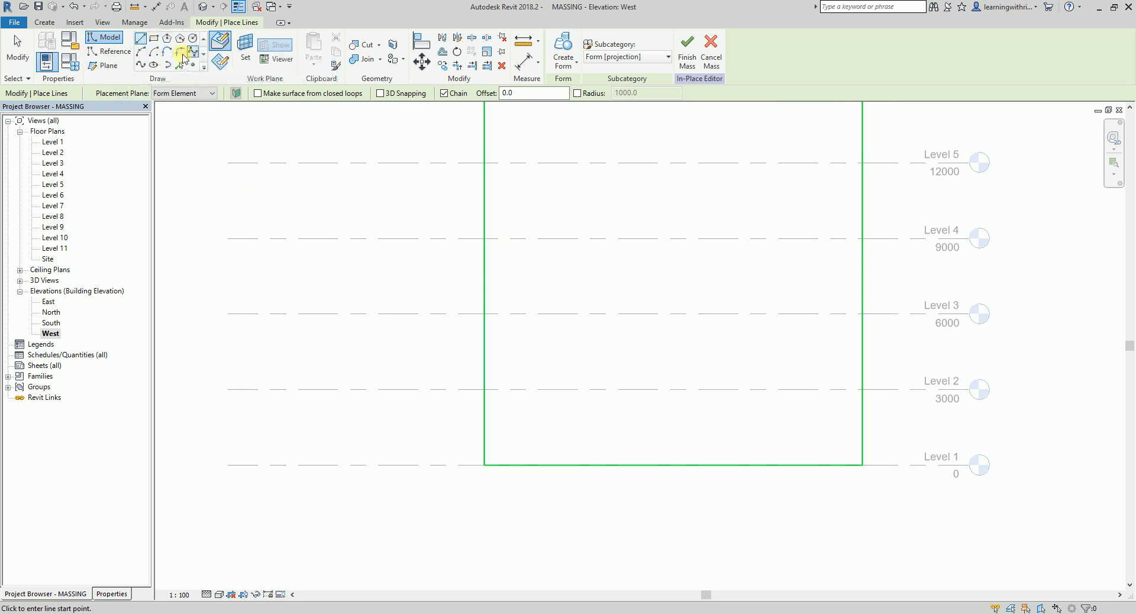
key(ctrl)
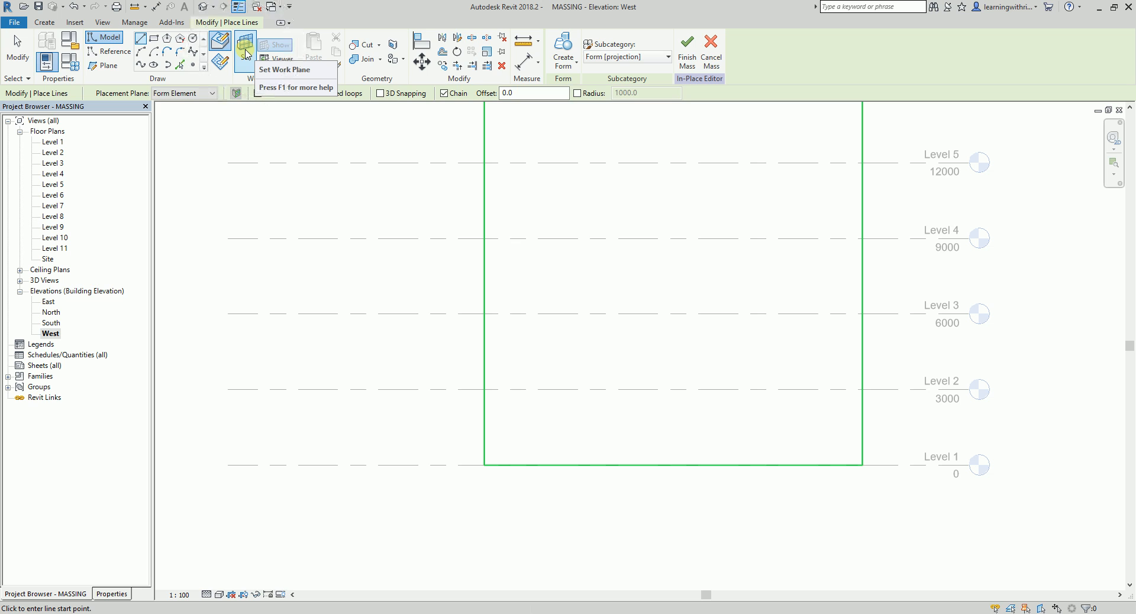
click(246, 55)
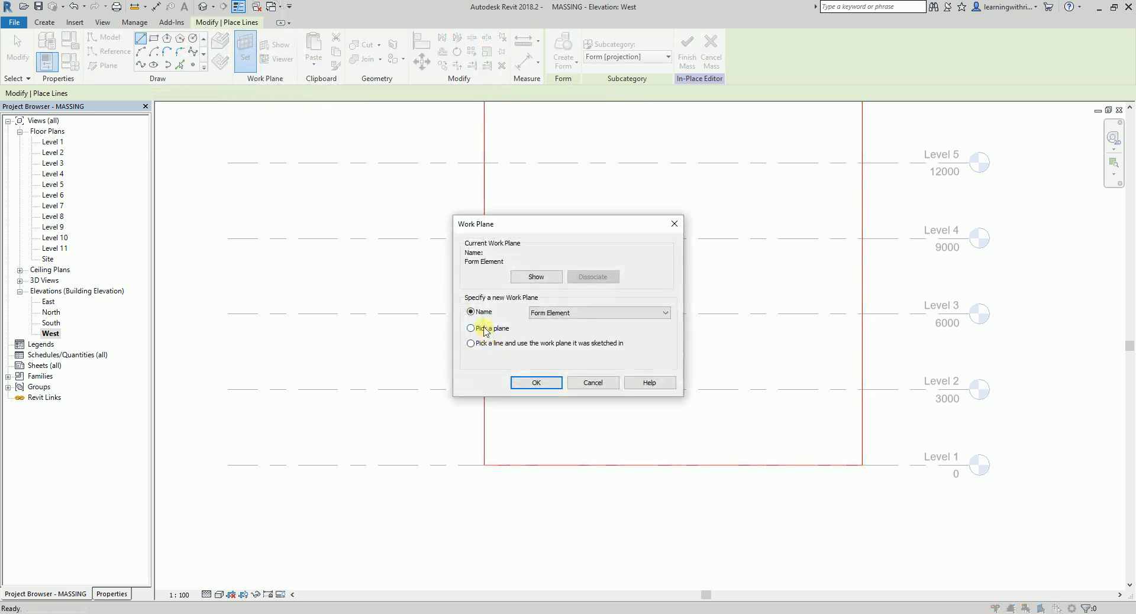
key(ctrl)
click(542, 383)
scroll(584, 376, down, 3)
key(ctrl)
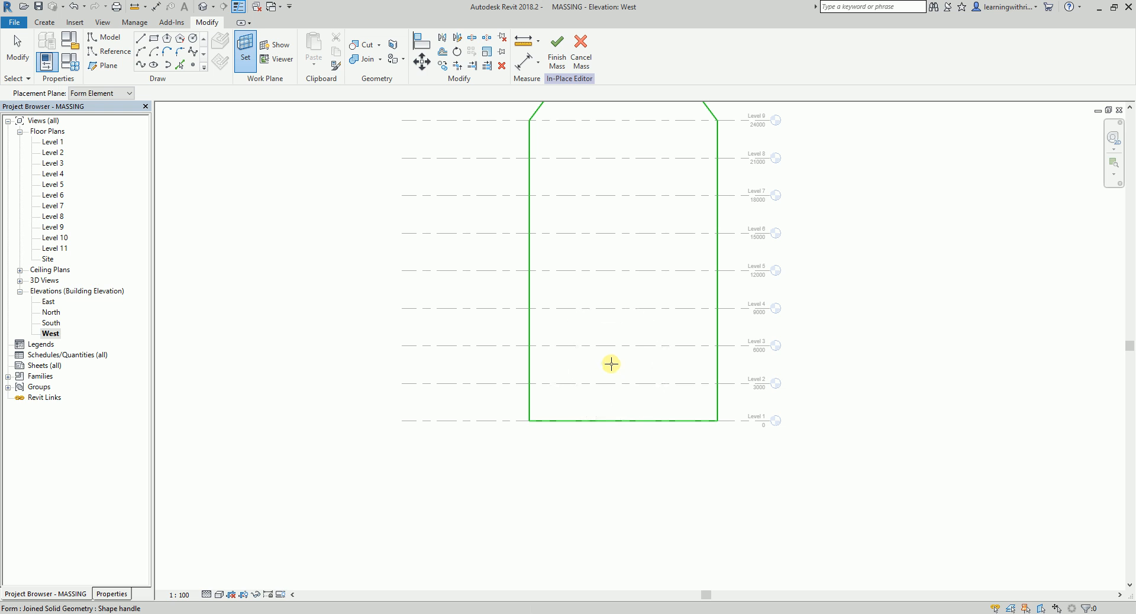
click(614, 363)
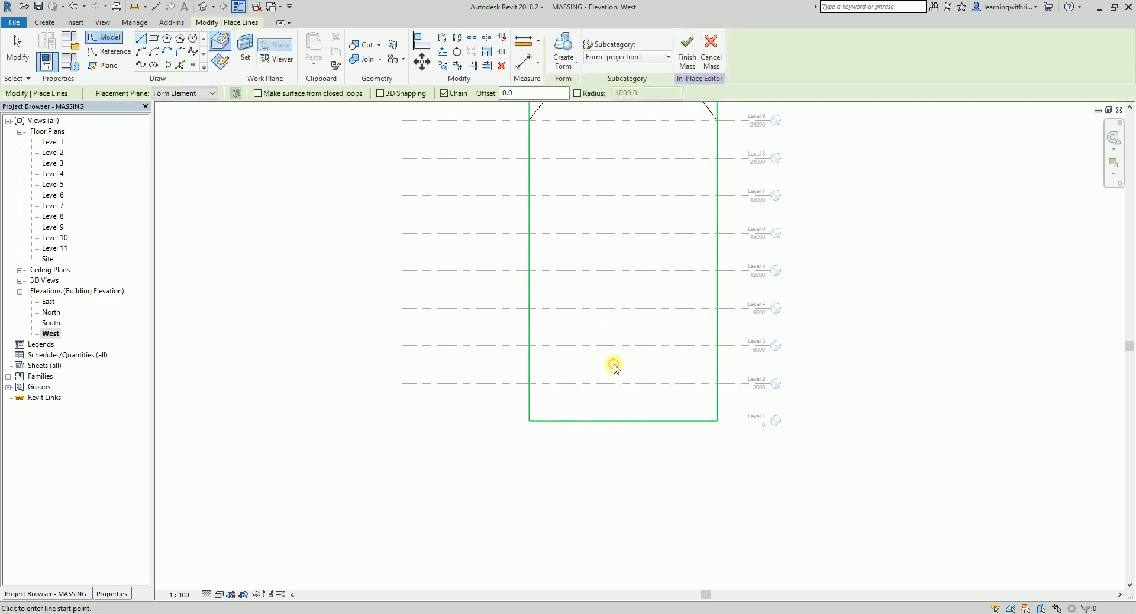
scroll(560, 384, up, 3)
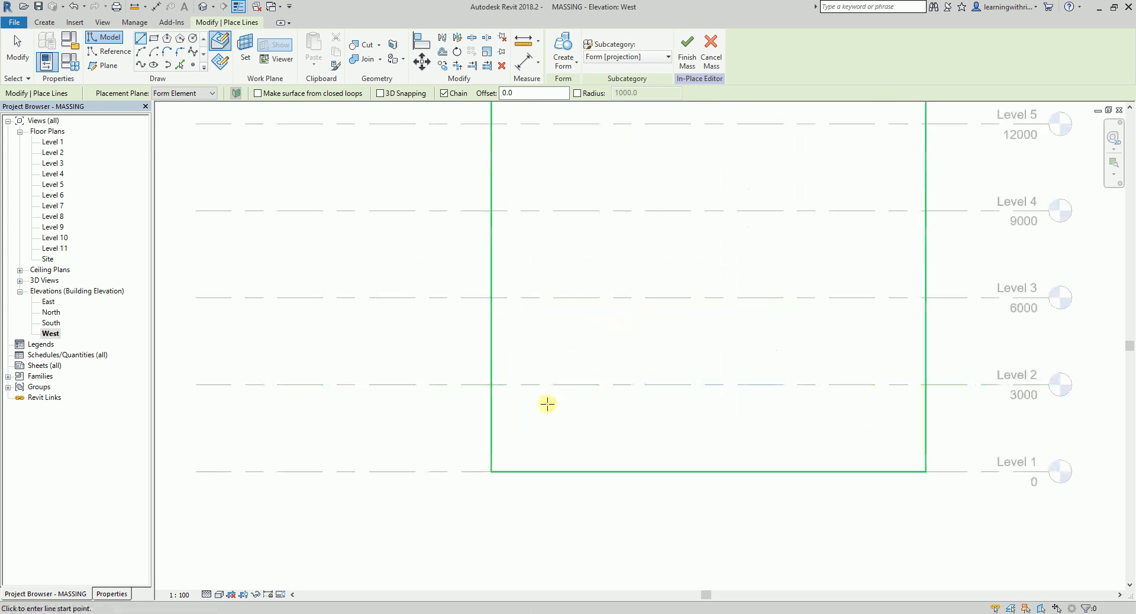
Draw a closed slope-topped profile at the west face's north base corner, 3000 mm high at the edge and about 1300 mm wide
click(493, 472)
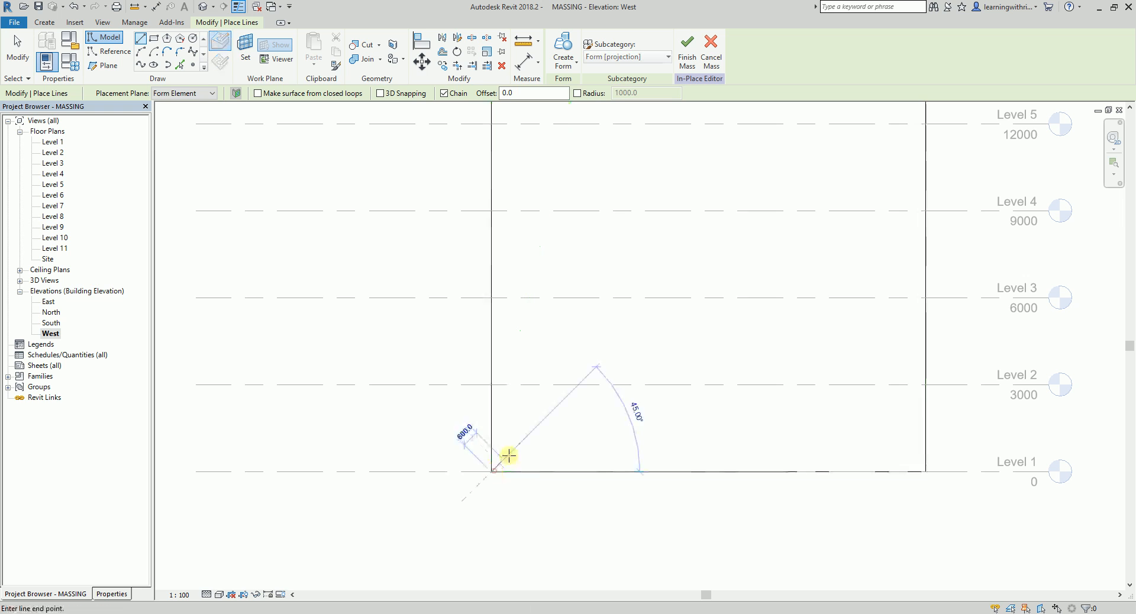
click(493, 384)
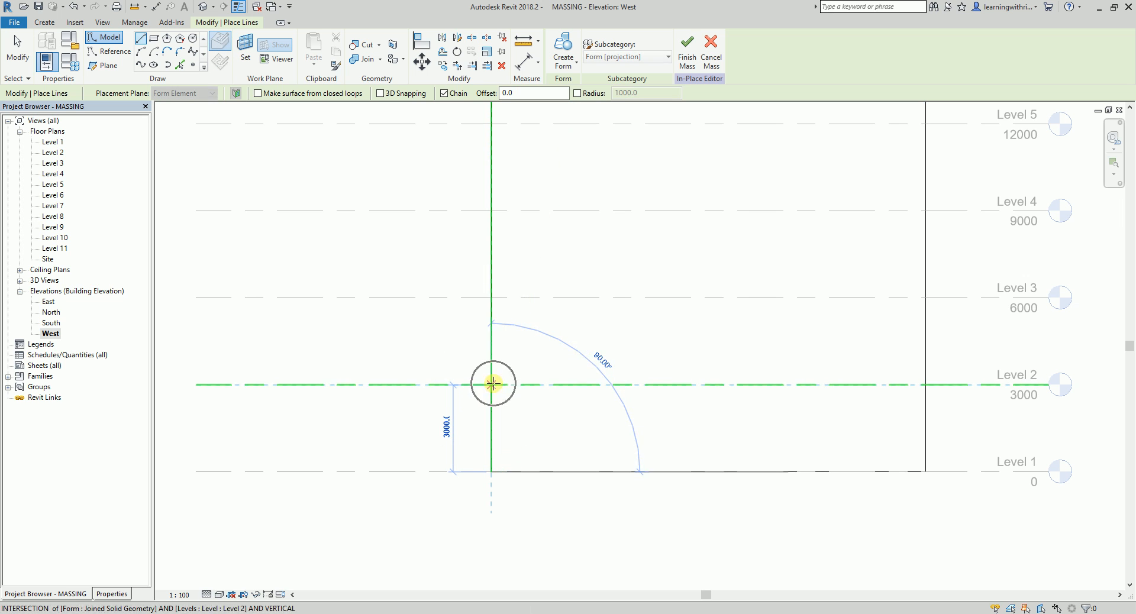
click(529, 407)
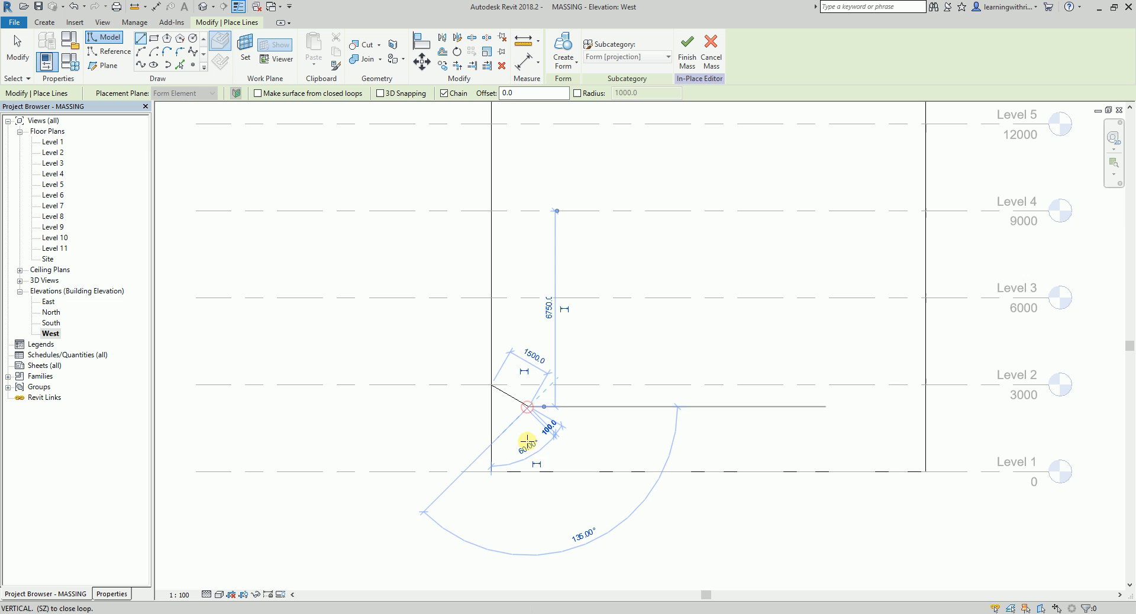
click(527, 471)
key(Escape)
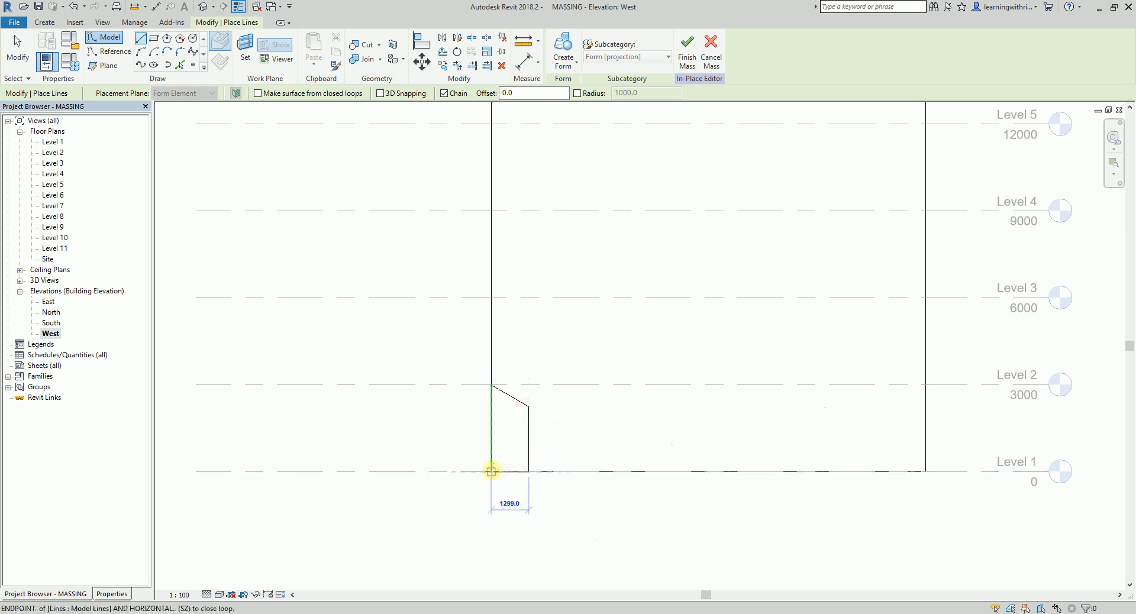
Draw a closed slope-topped profile at the west face's south base corner, 9000 mm high at the edge and about 6740 mm inside, and end line drawing
scroll(474, 509, down, 3)
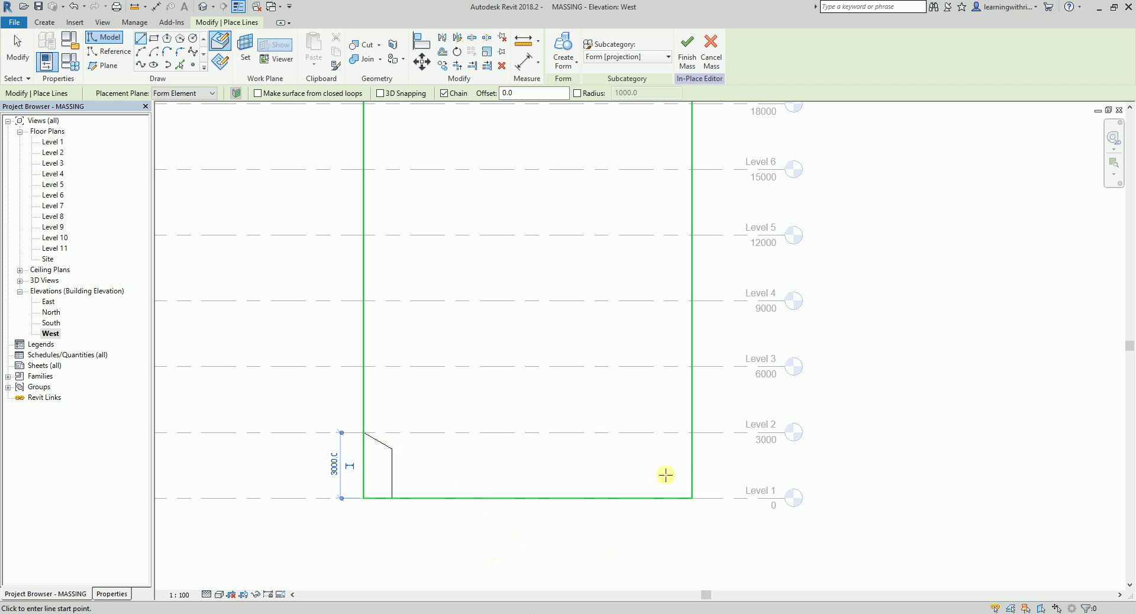
click(691, 498)
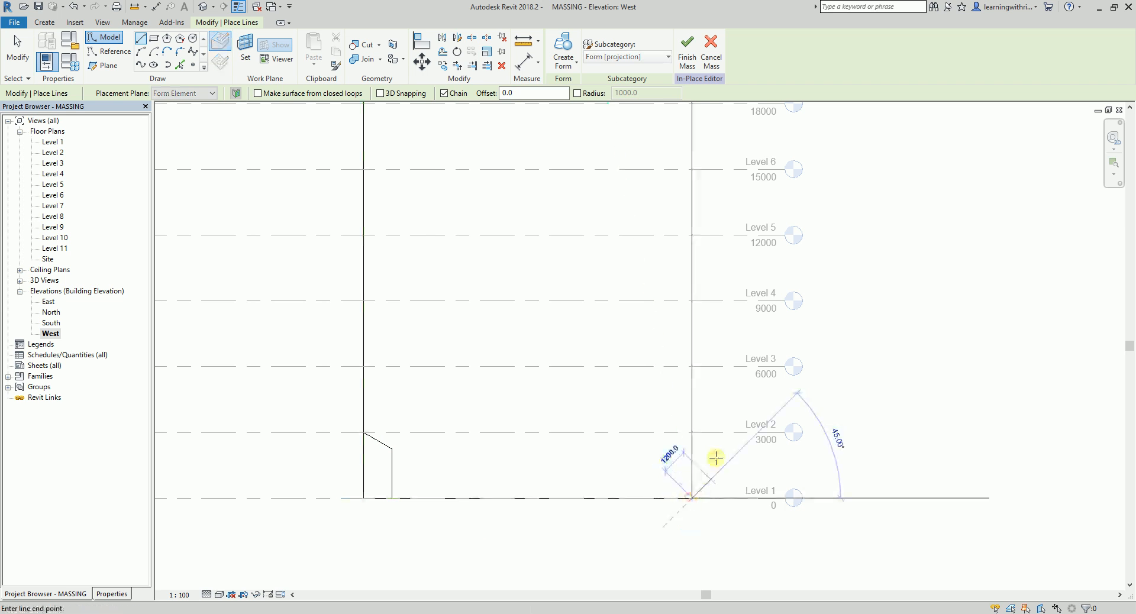
click(692, 300)
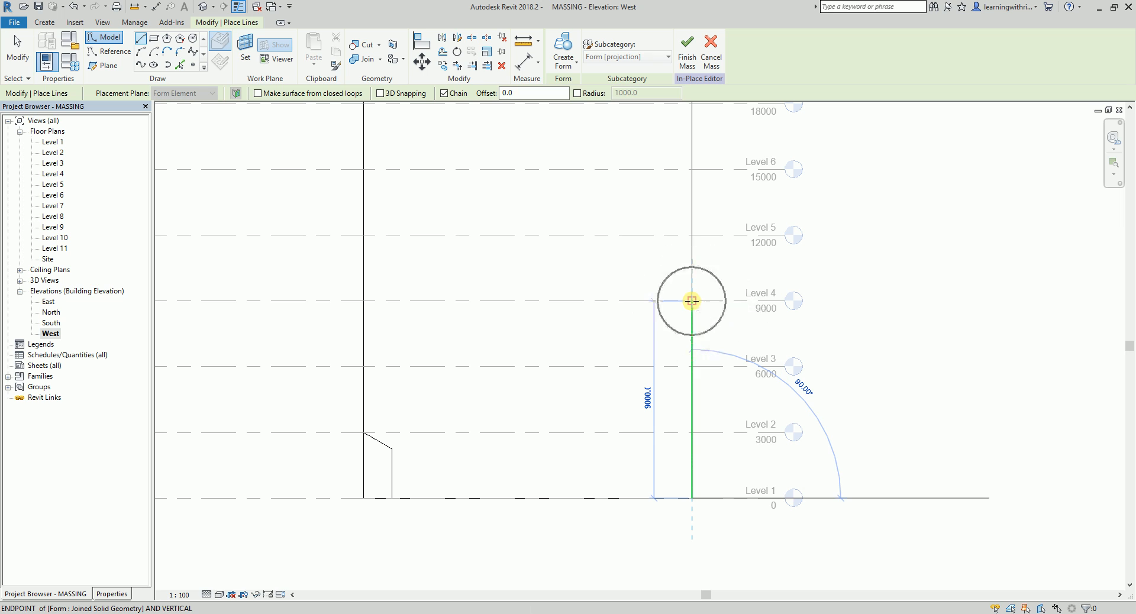
click(642, 349)
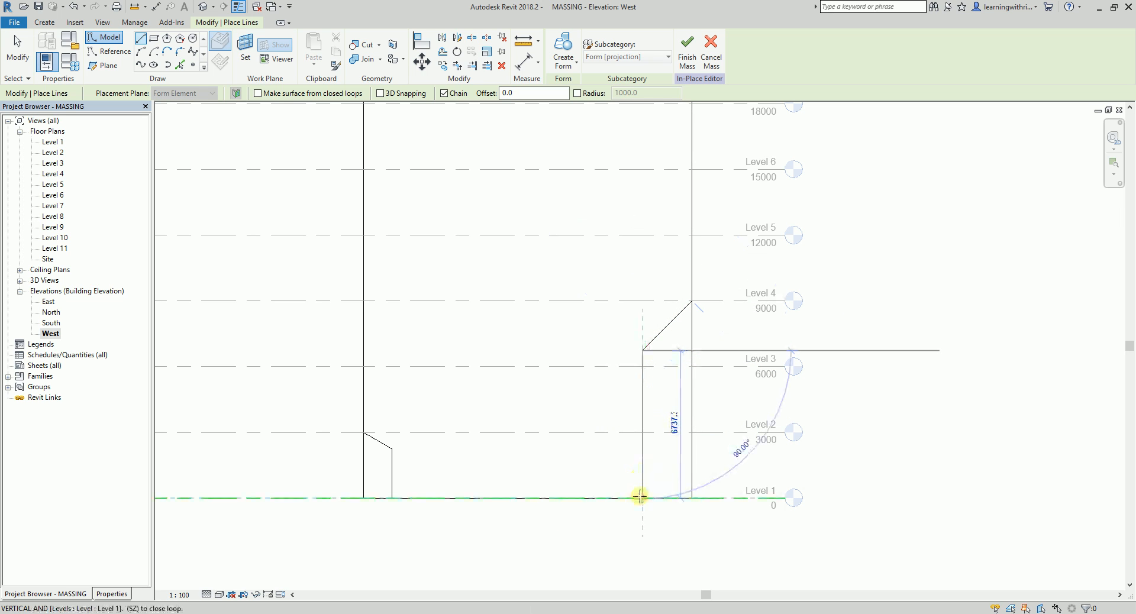
click(643, 498)
click(691, 498)
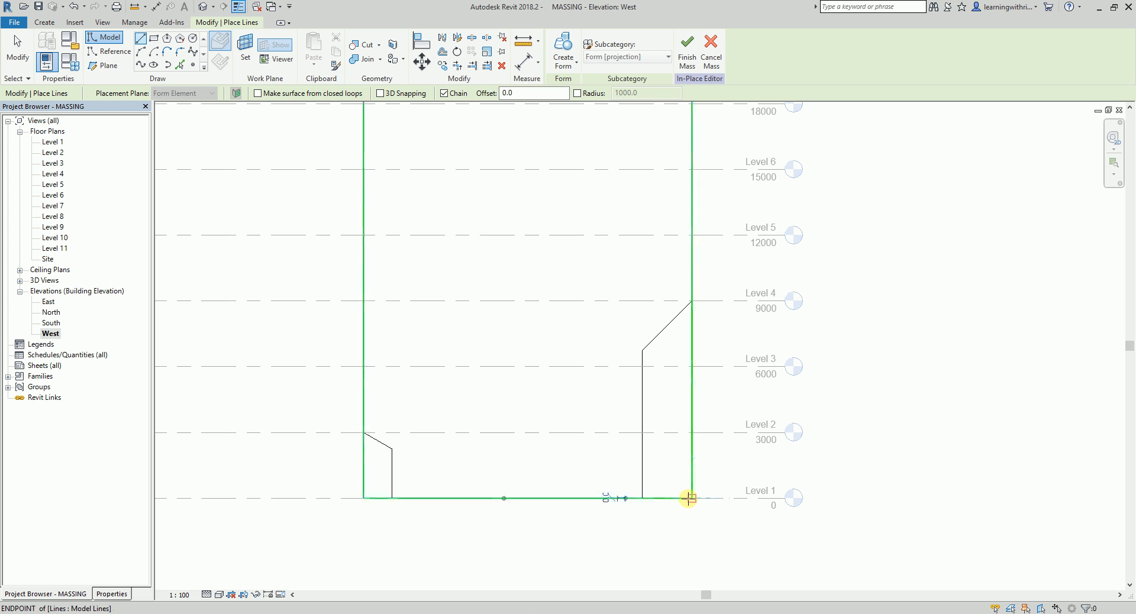
click(19, 58)
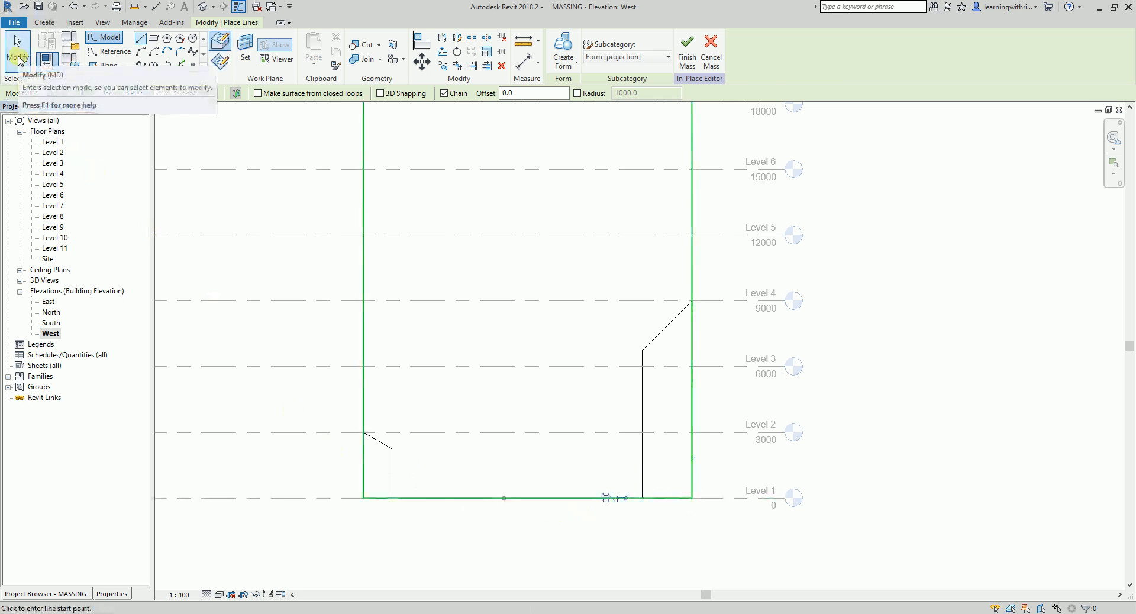
click(20, 59)
click(18, 57)
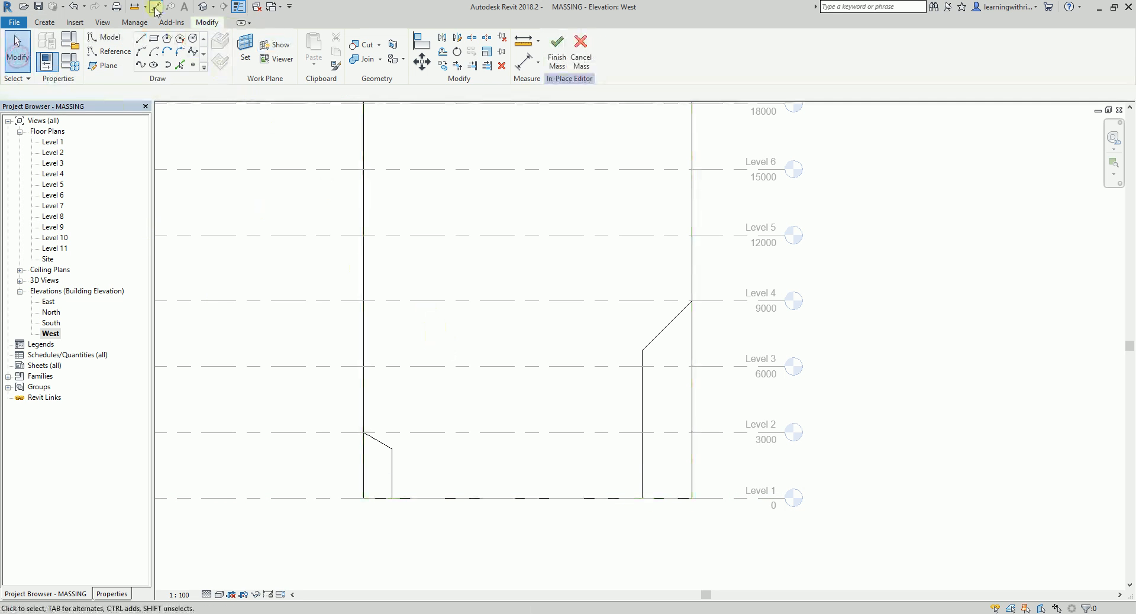
In the 3D view, select both closed west-face profiles together with the semicircular ground arc and create a solid form from them
click(203, 7)
shift+middle_drag(502, 339, 825, 424)
scroll(825, 424, up, 5)
click(851, 394)
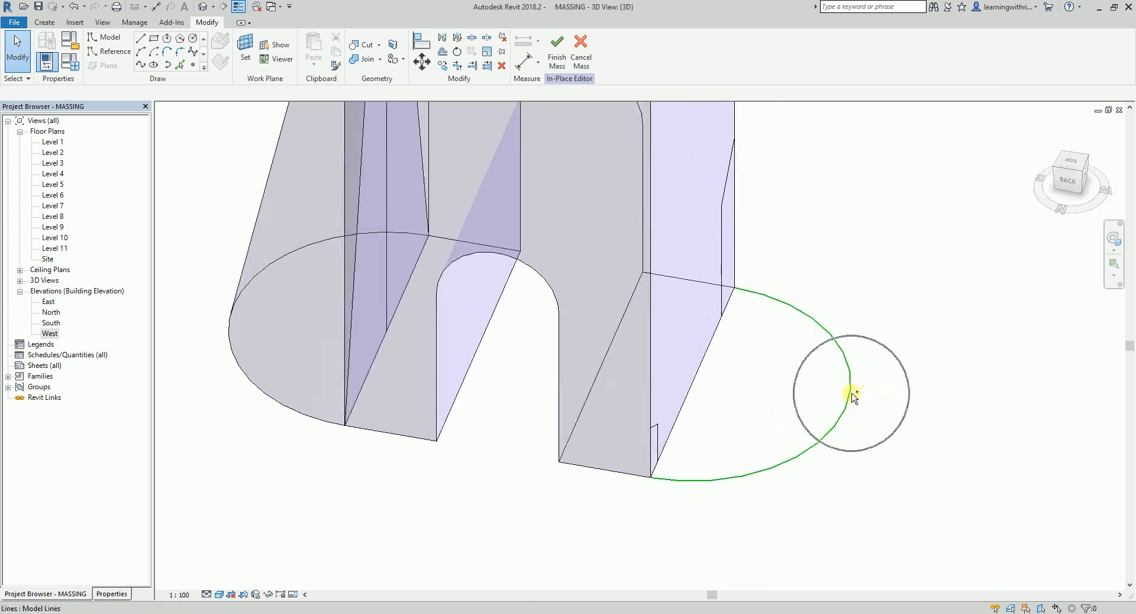
click(725, 200)
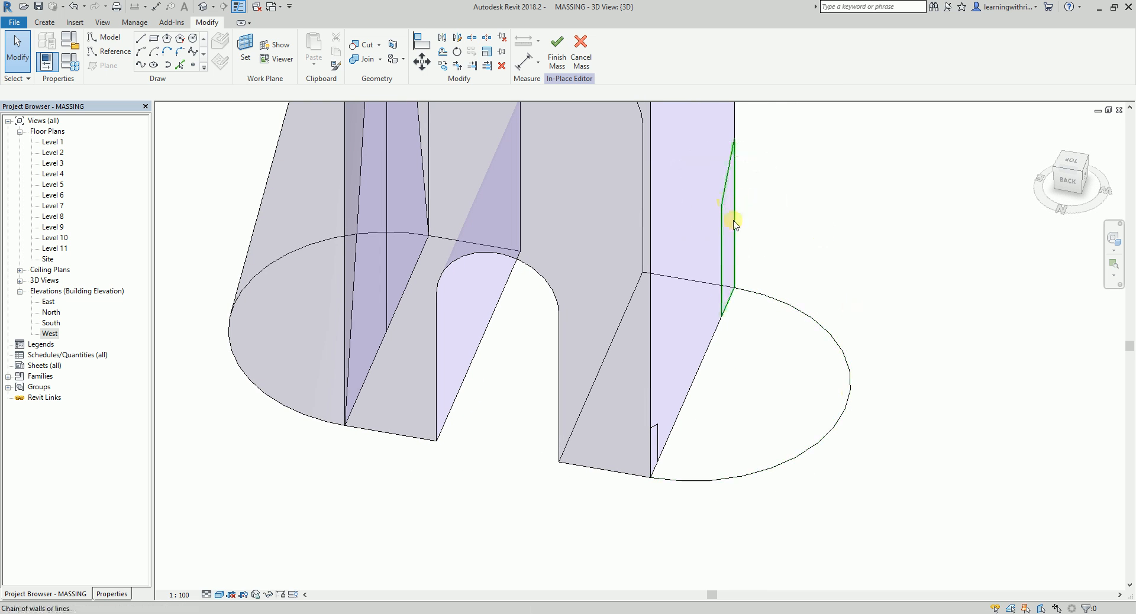
shift+middle_drag(656, 431, 816, 480)
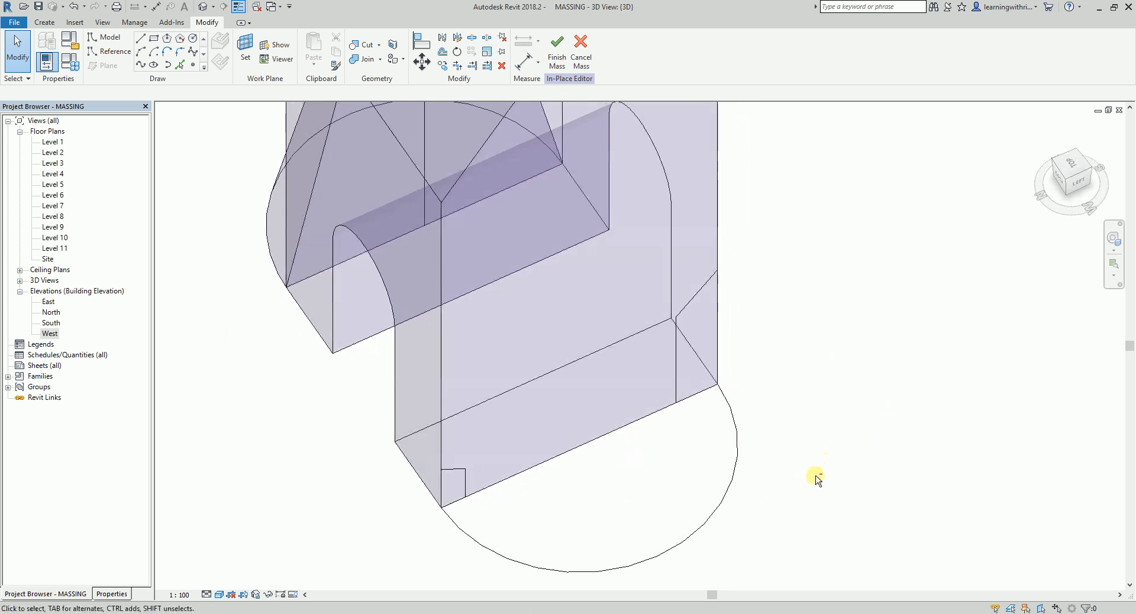
key(Tab)
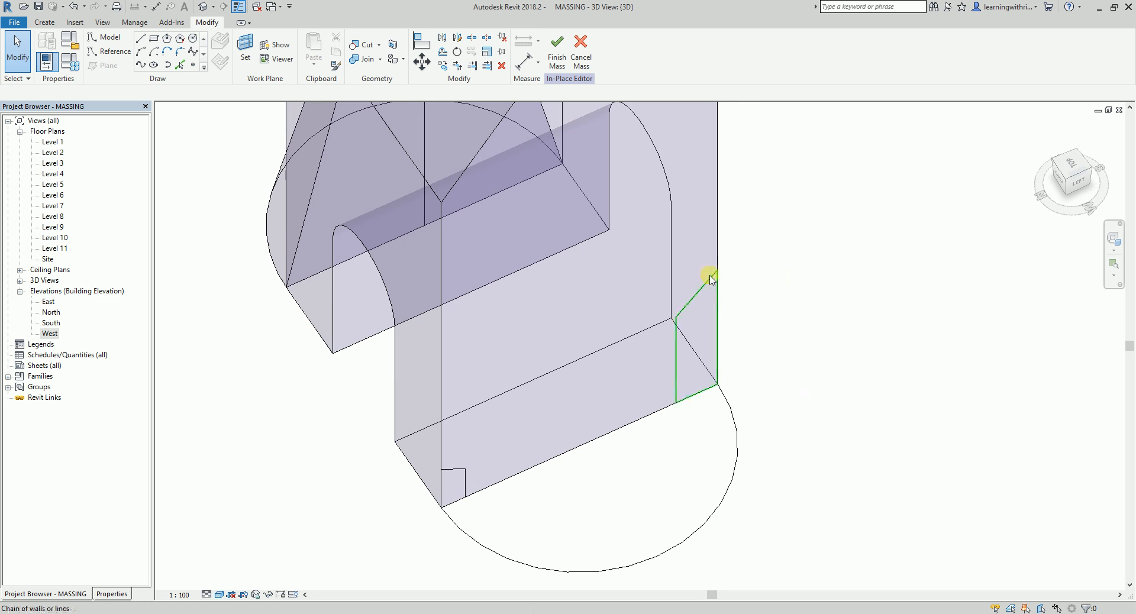
click(712, 280)
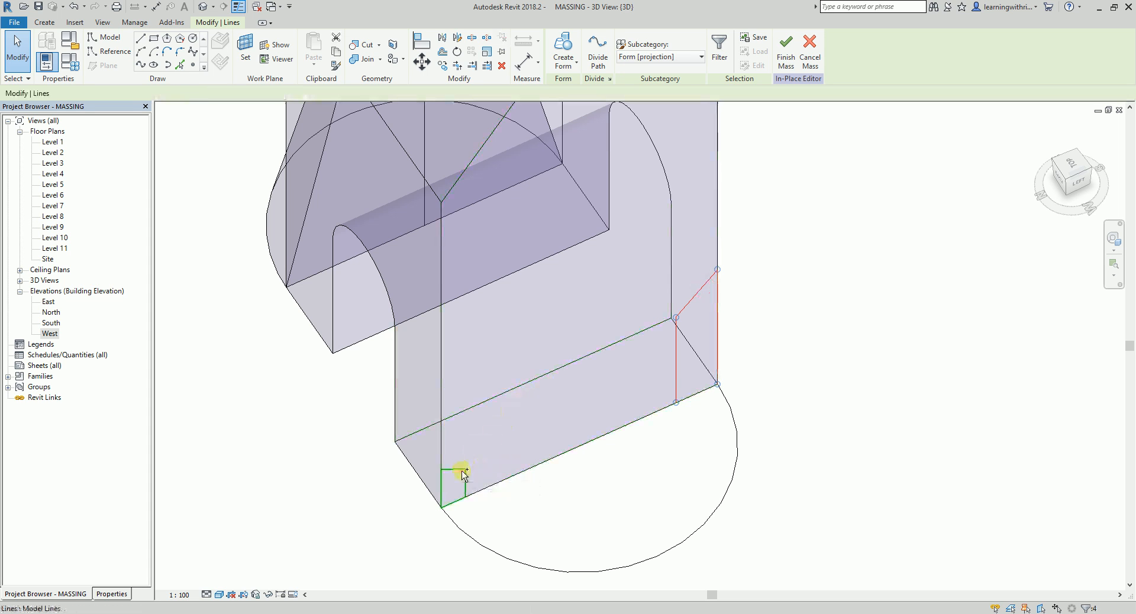
ctrl+click(465, 474)
ctrl+click(740, 496)
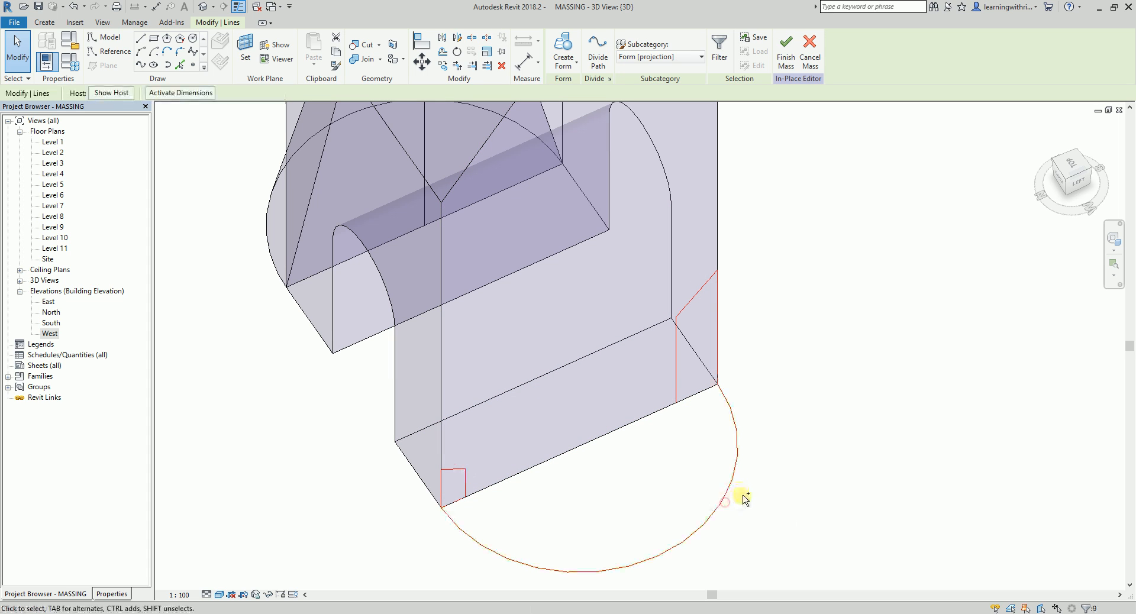
click(564, 70)
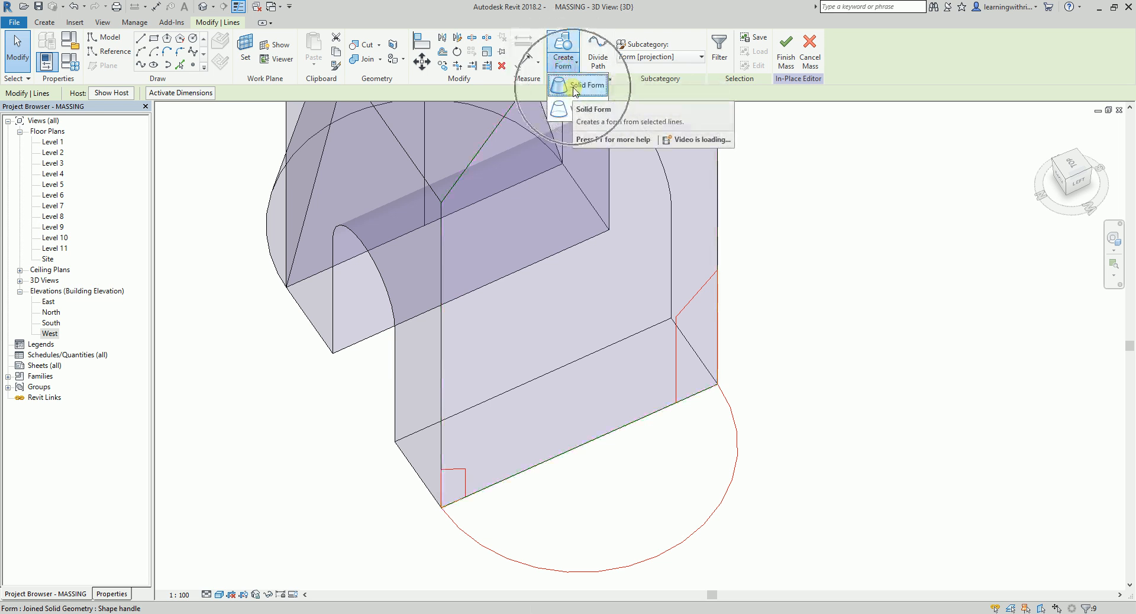
click(574, 88)
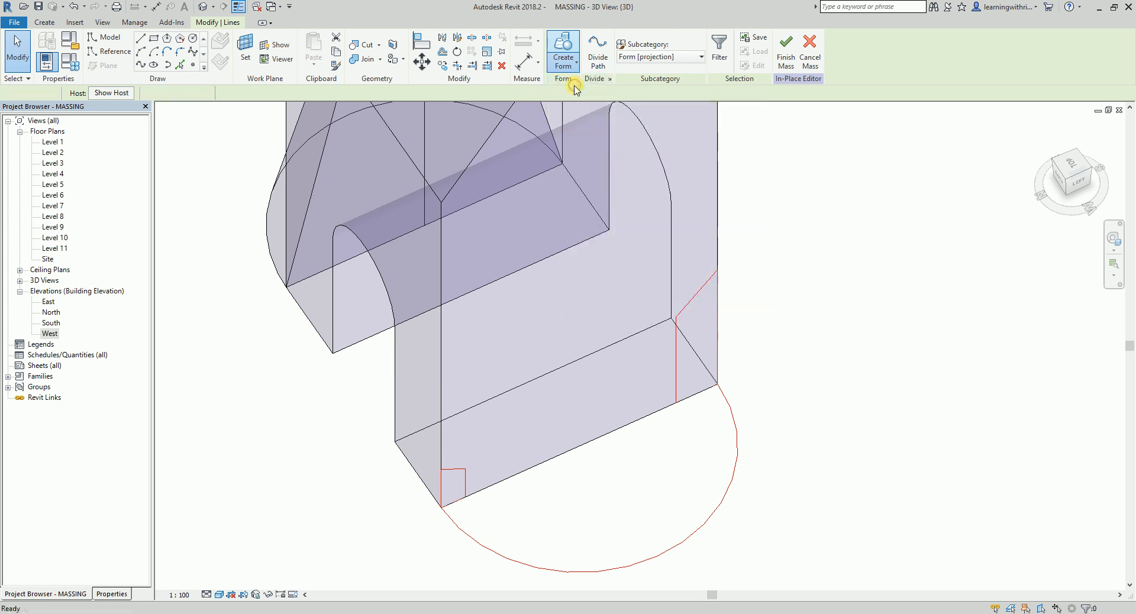
click(852, 353)
Examine the curved west form and the whole mass from the north, the home view and opposite 3D corner angles
scroll(845, 398, down, 2)
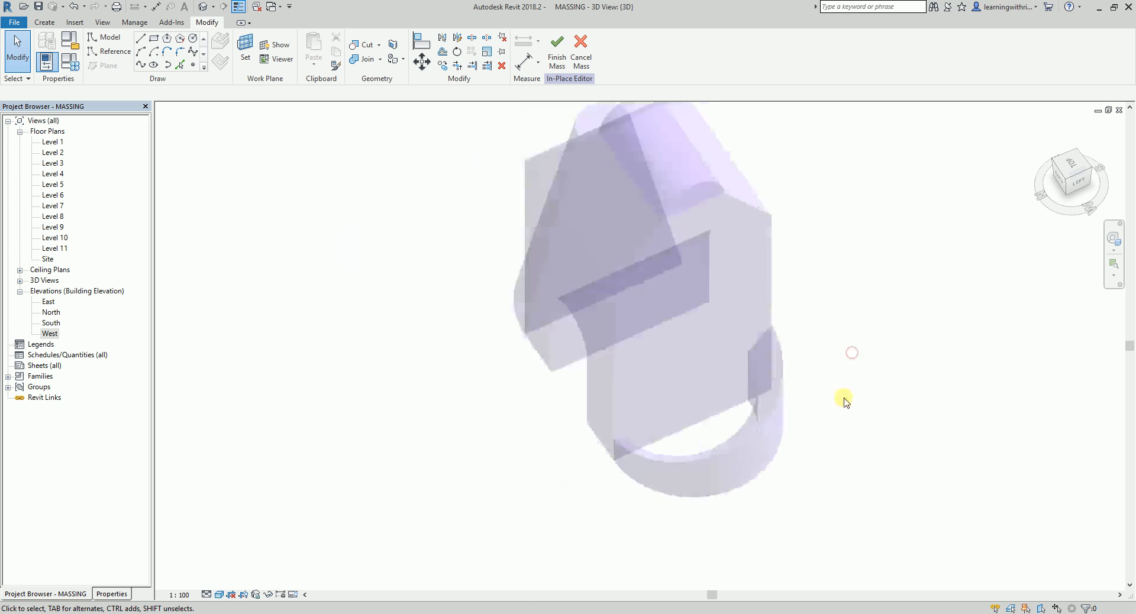
shift+middle_drag(826, 432, 961, 349)
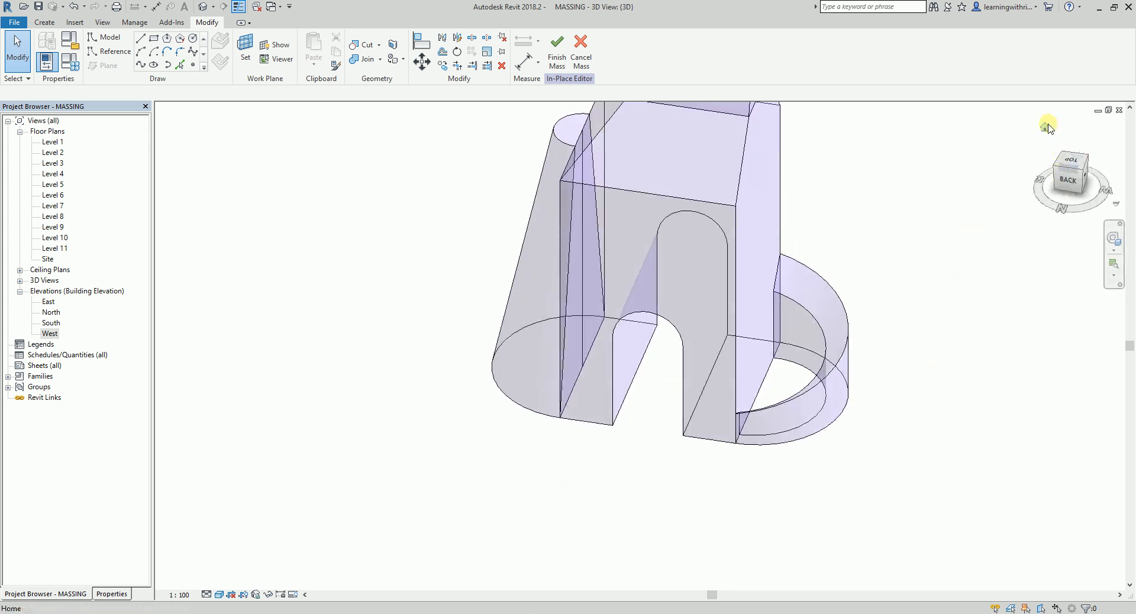
click(1046, 127)
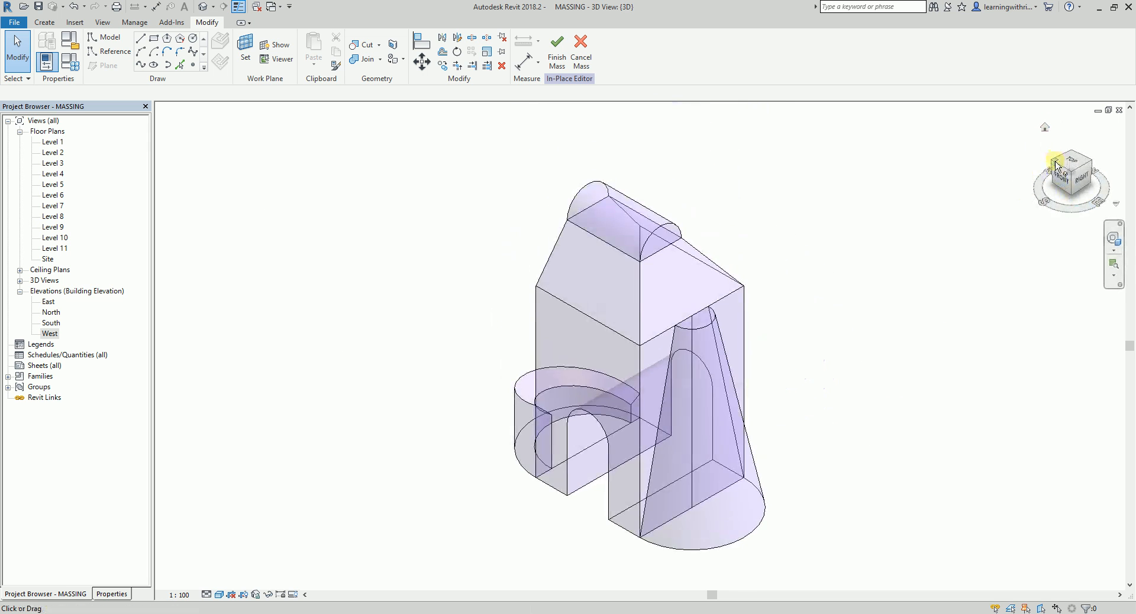
click(1056, 164)
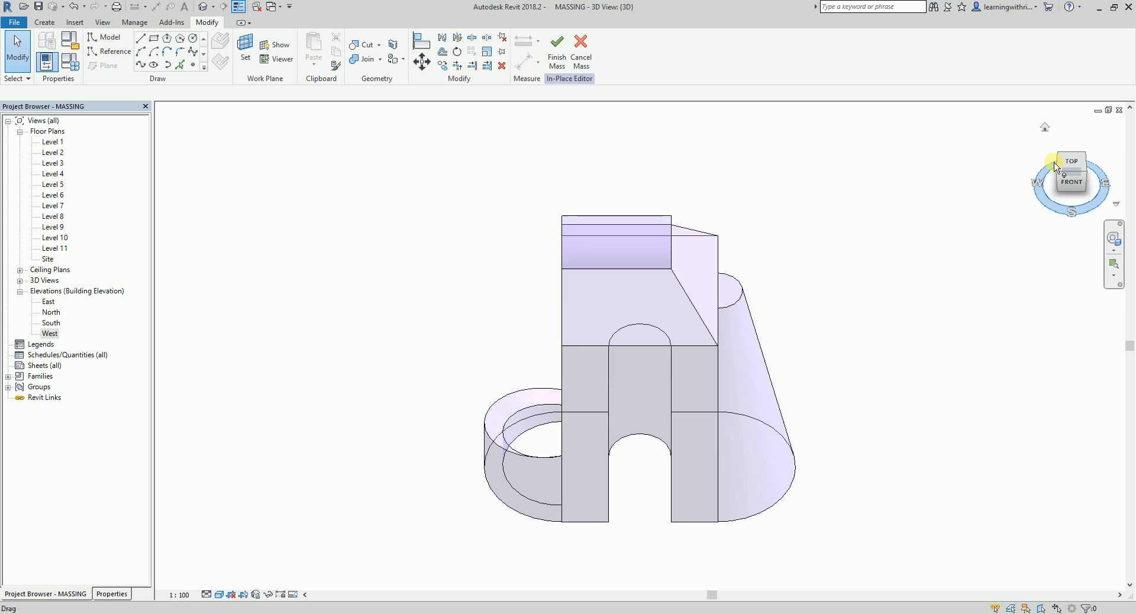
click(1058, 173)
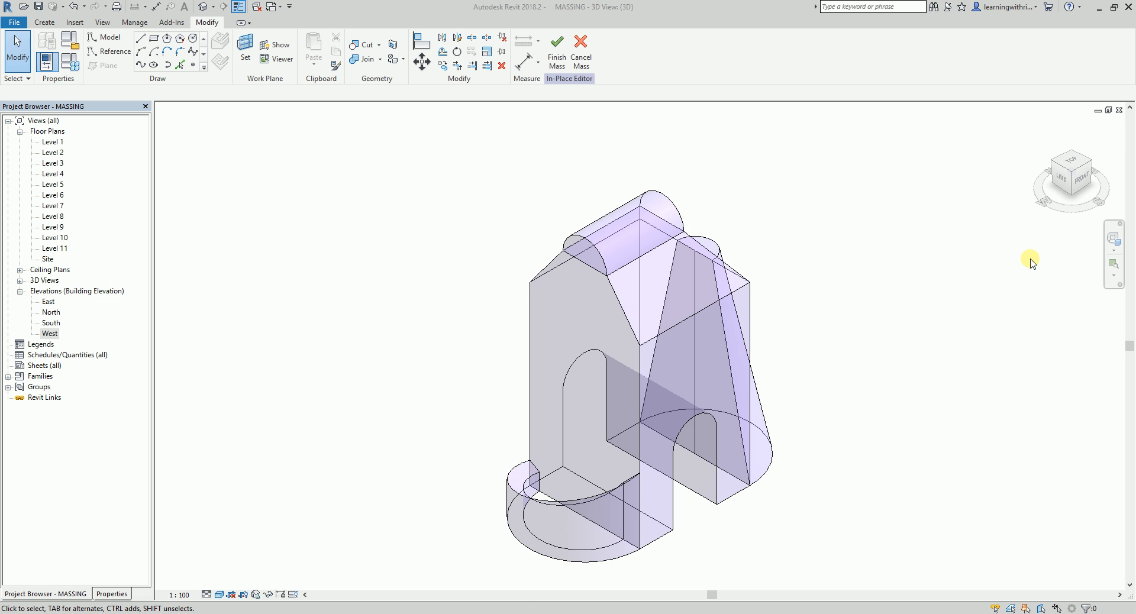
click(1091, 166)
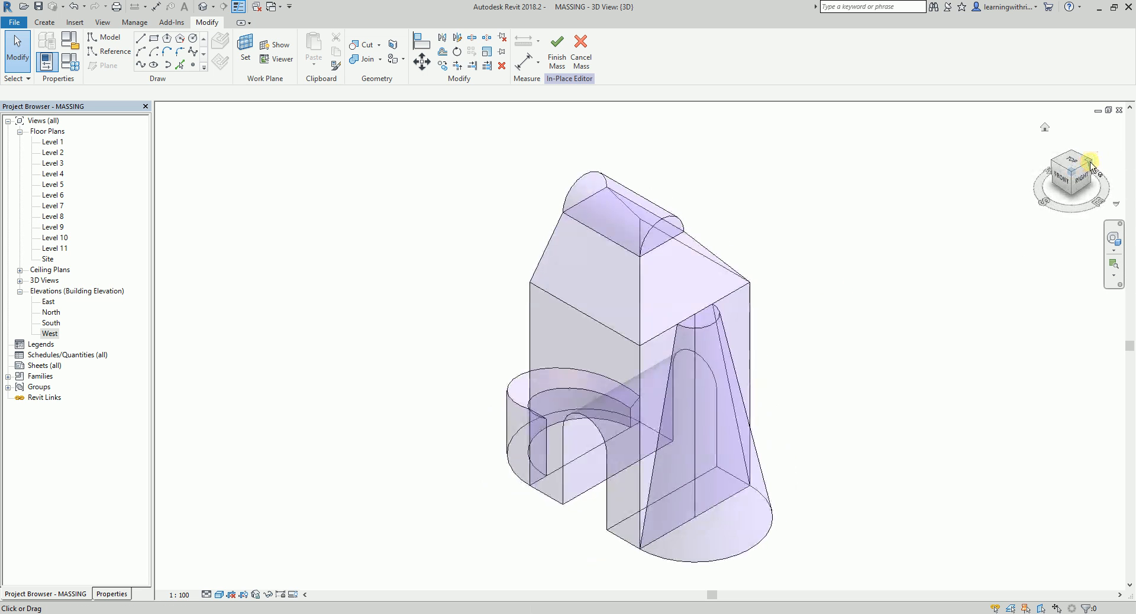